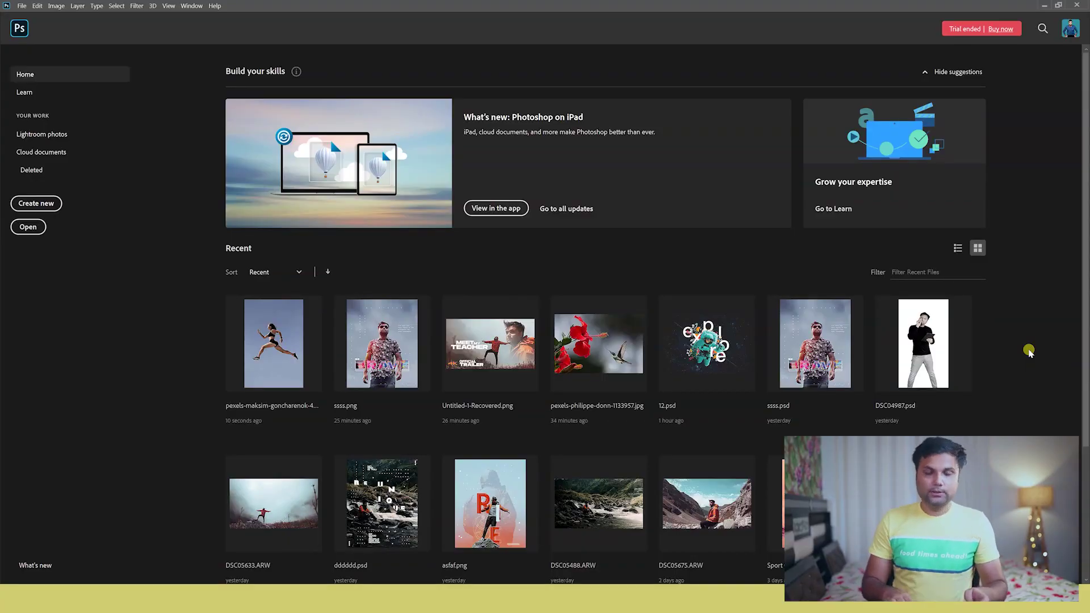
# Open the photo pexels-maksim-goncharenok-4348638 from the Lession 5 folder.
pyautogui.hotkey('ctrl', 'o')
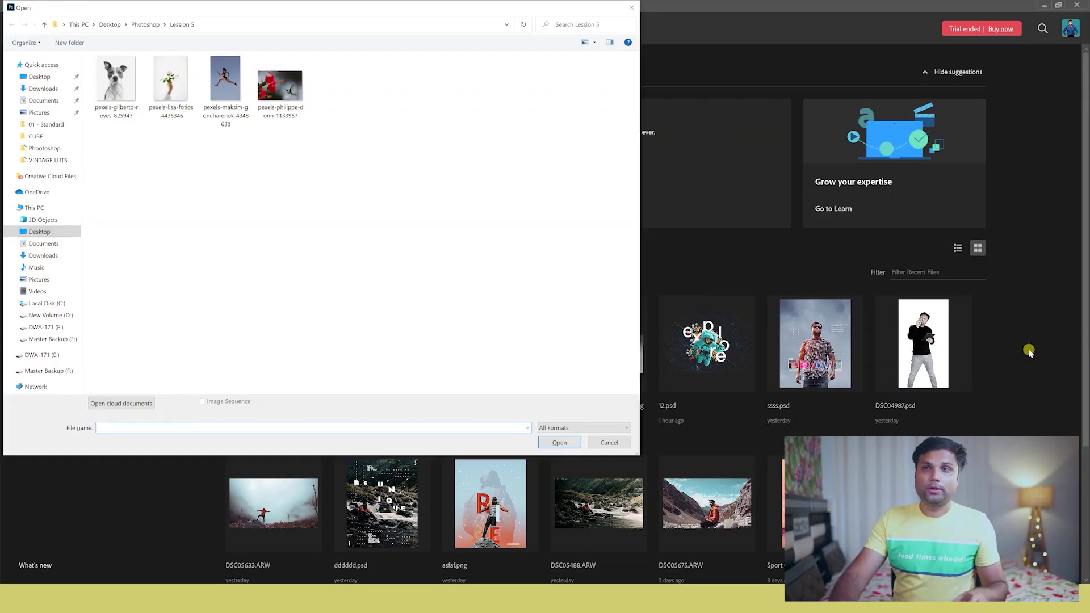
pyautogui.doubleClick(226, 79)
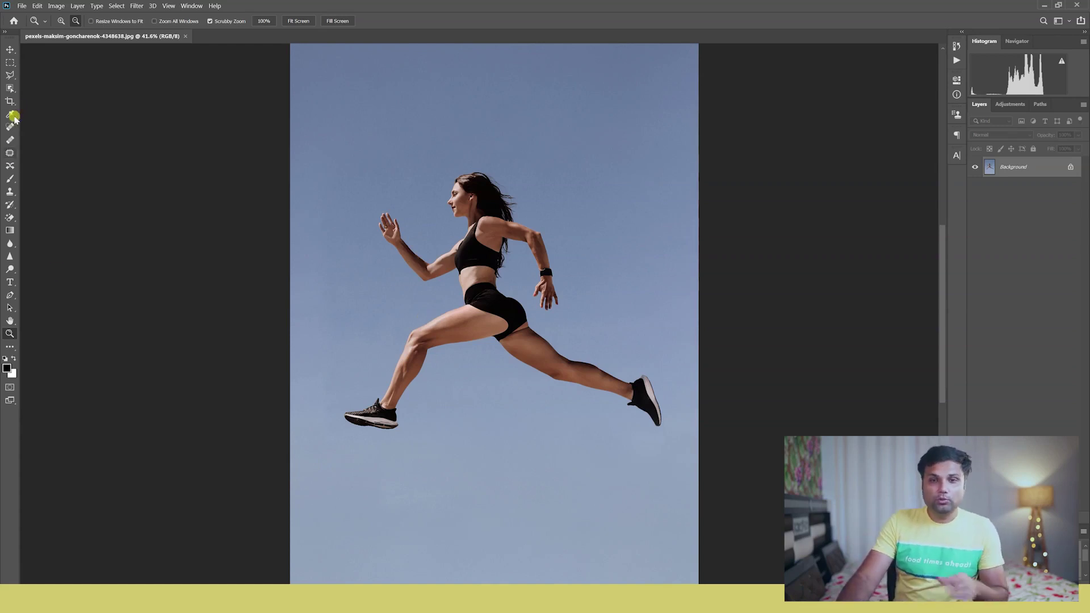
# Select the running woman with the Object Selection tool in Rectangle mode and unlock the Background layer.
pyautogui.hotkey('ctrl', 'a')
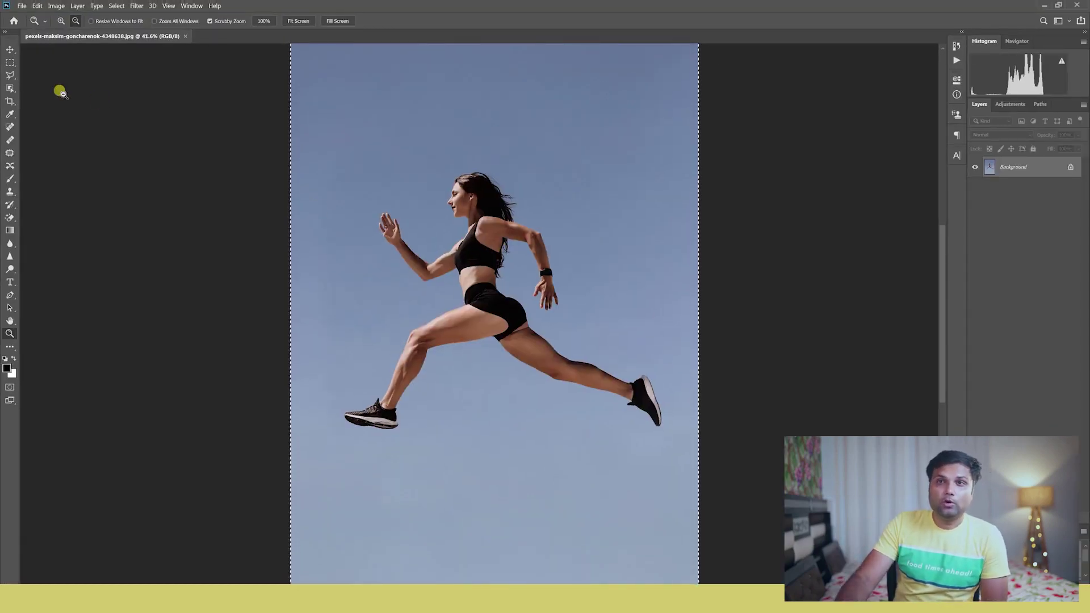
pyautogui.click(11, 88)
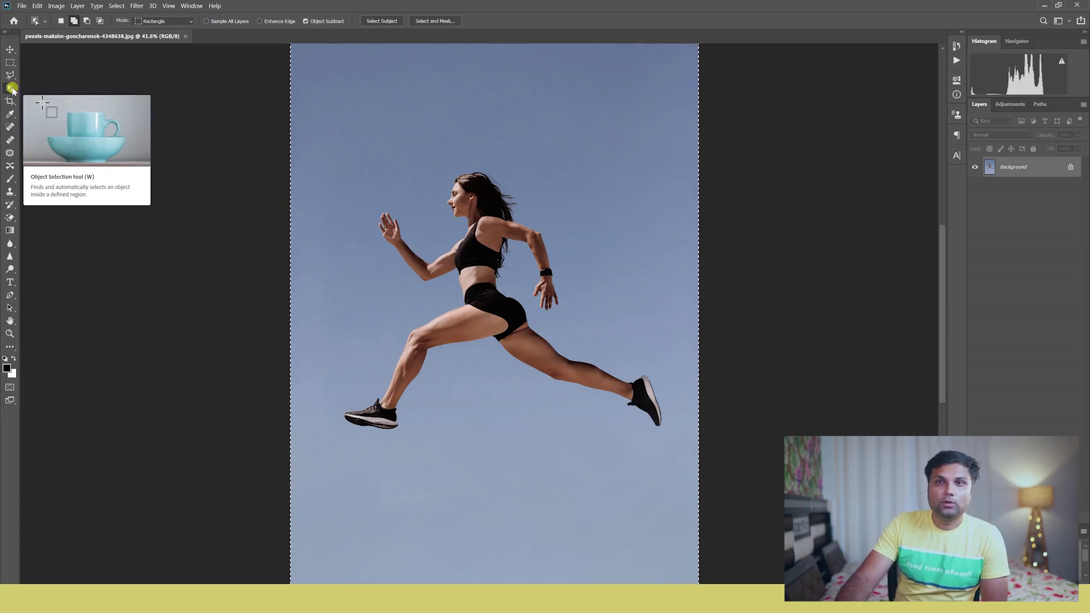
pyautogui.hotkey('ctrl', 'd')
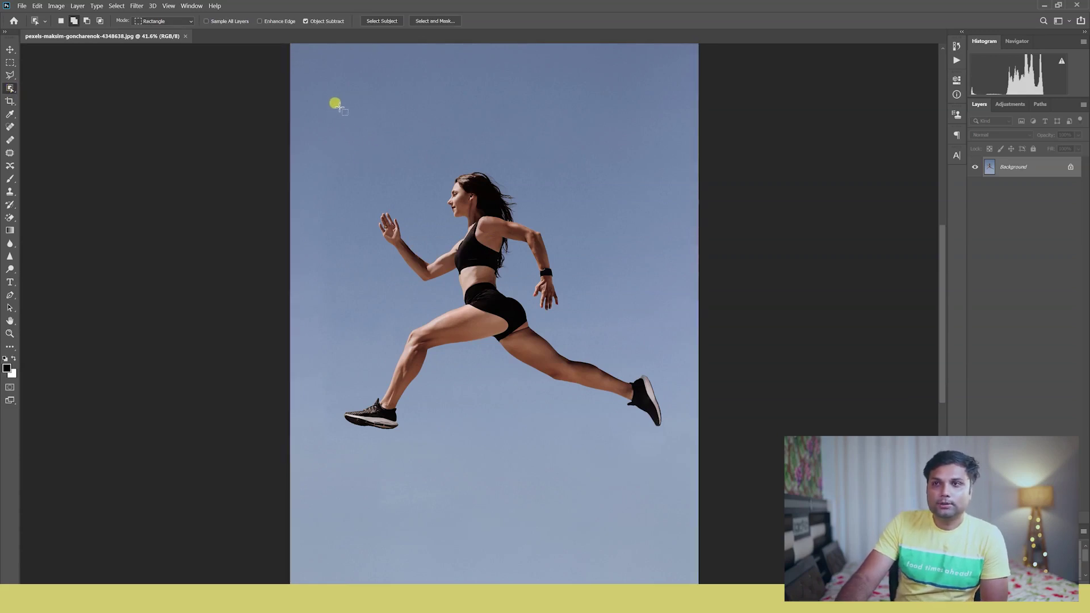
pyautogui.moveTo(326, 101); pyautogui.dragTo(675, 494)
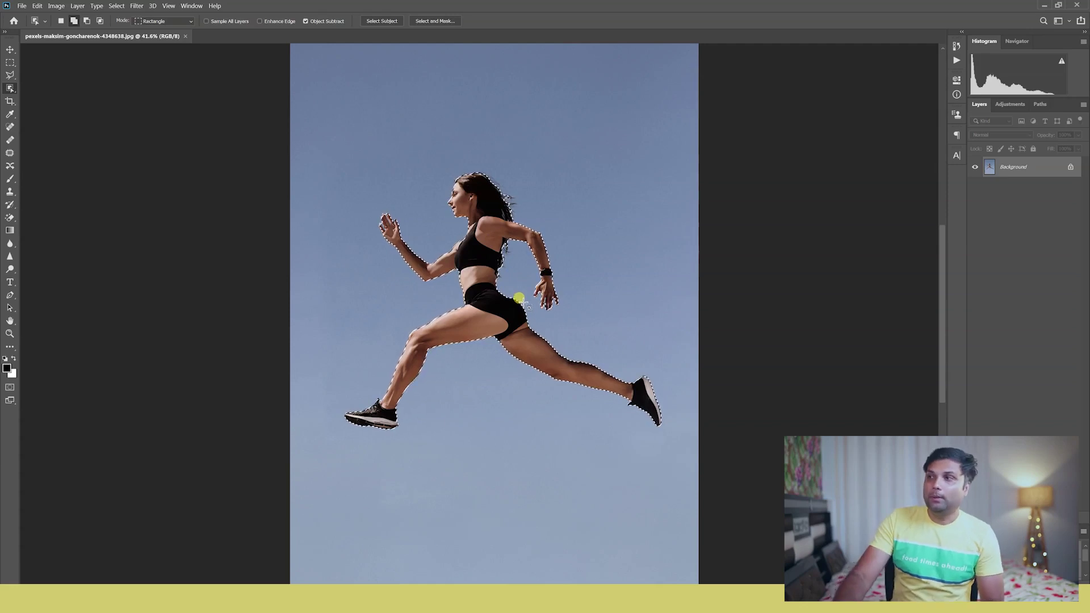
pyautogui.click(1068, 166)
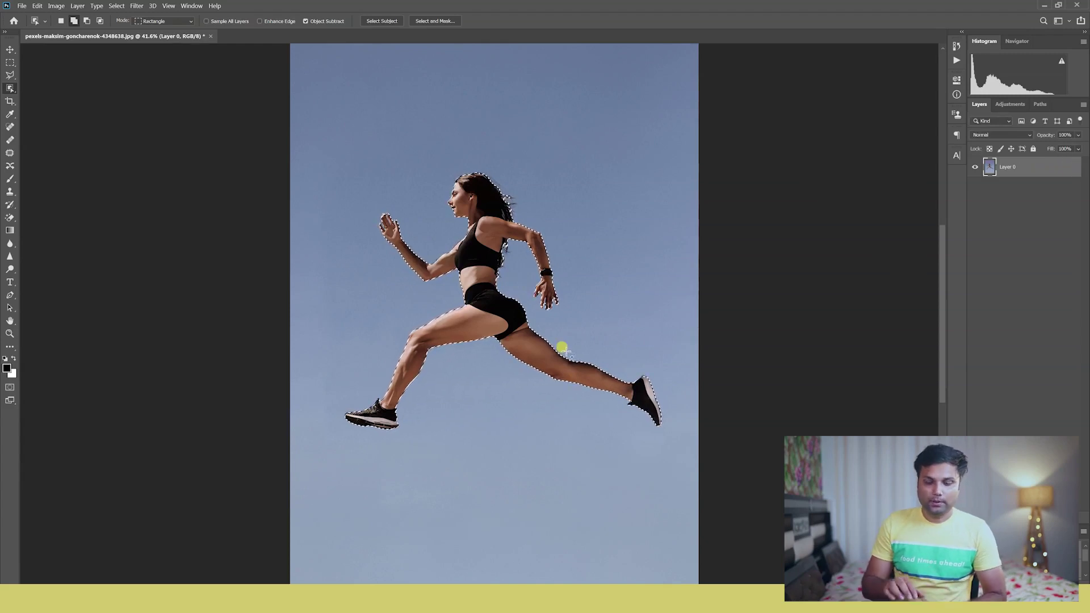
pyautogui.press('m')
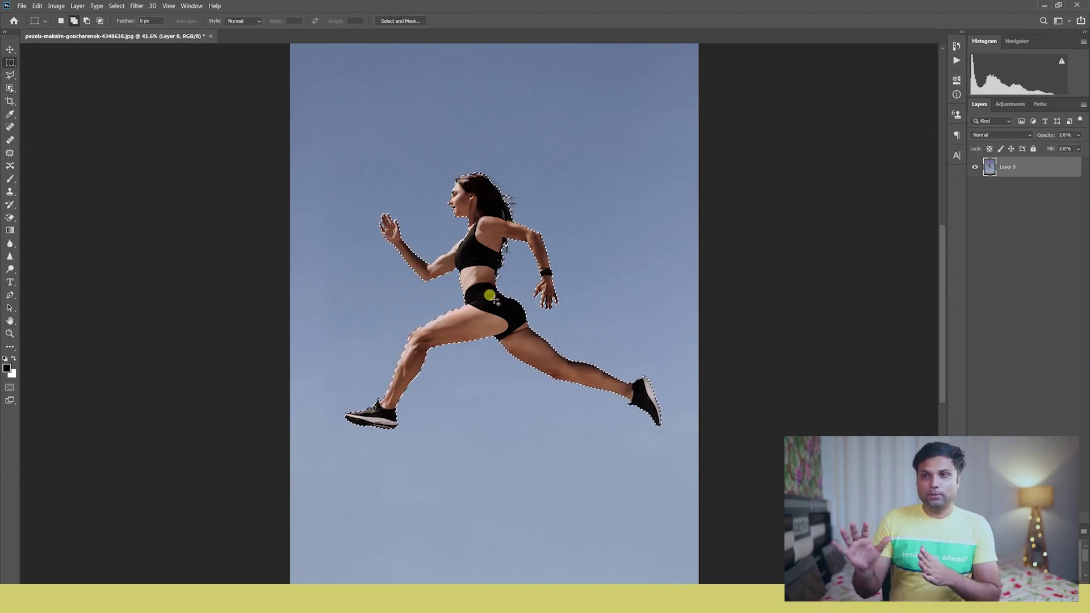
# Examine the selection edge closely around the woman's body, arms and loose hair strands.
pyautogui.click(10, 334)
pyautogui.moveTo(513, 304); pyautogui.dragTo(540, 363)
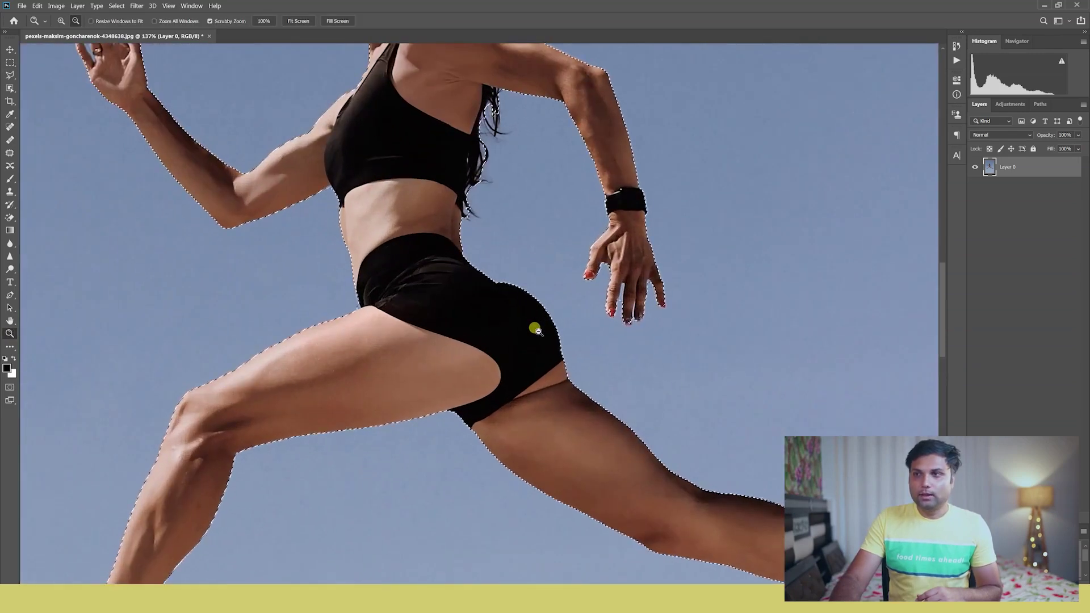
pyautogui.scroll(1, 539, 364)
pyautogui.scroll(3, 540, 363)
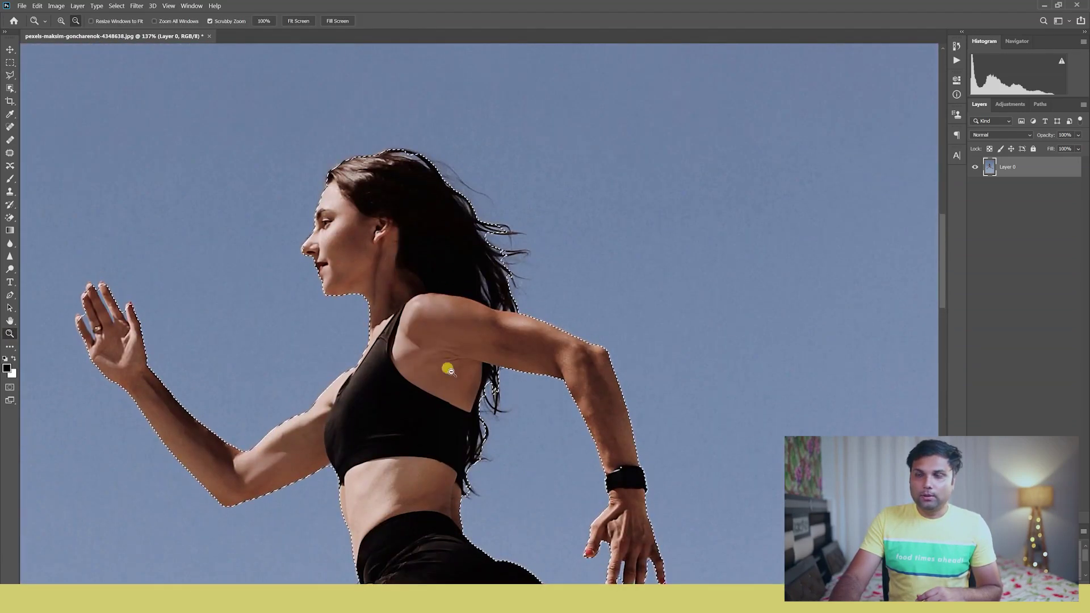
pyautogui.moveTo(420, 302); pyautogui.dragTo(436, 315)
pyautogui.moveTo(543, 179); pyautogui.dragTo(632, 190)
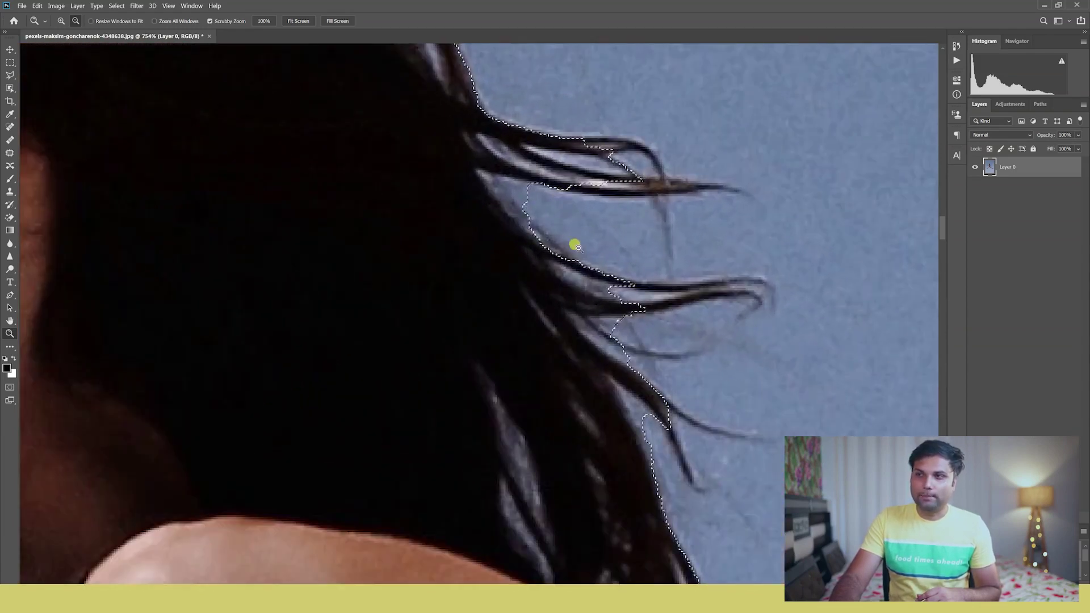
pyautogui.moveTo(675, 299); pyautogui.dragTo(629, 237)
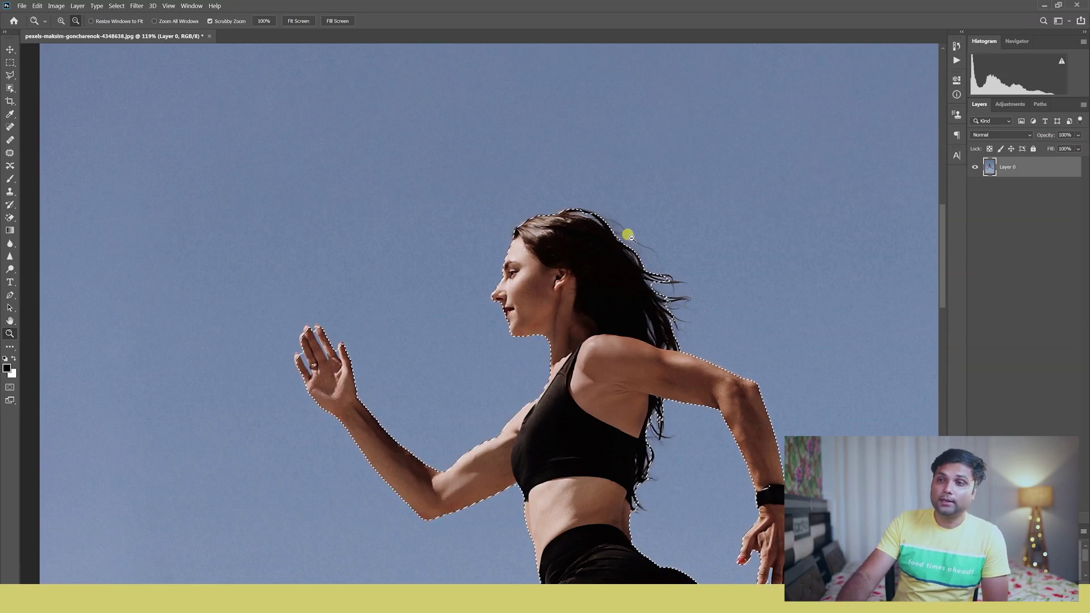
pyautogui.moveTo(632, 294); pyautogui.dragTo(595, 369)
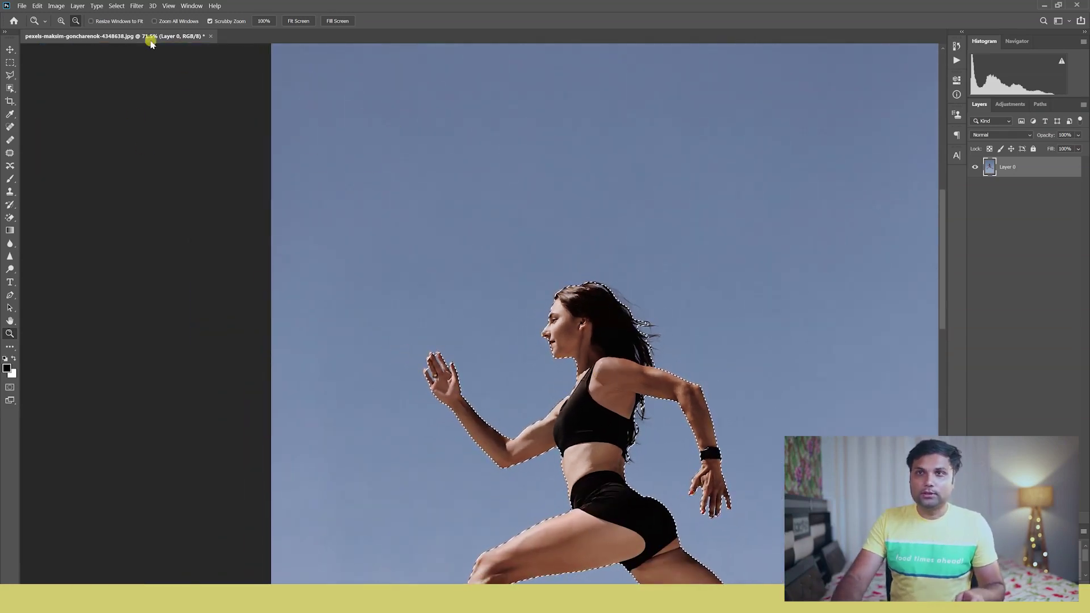
# Open the selection in Select and Mask and inspect the masked edges around the woman's front hand.
pyautogui.click(115, 7)
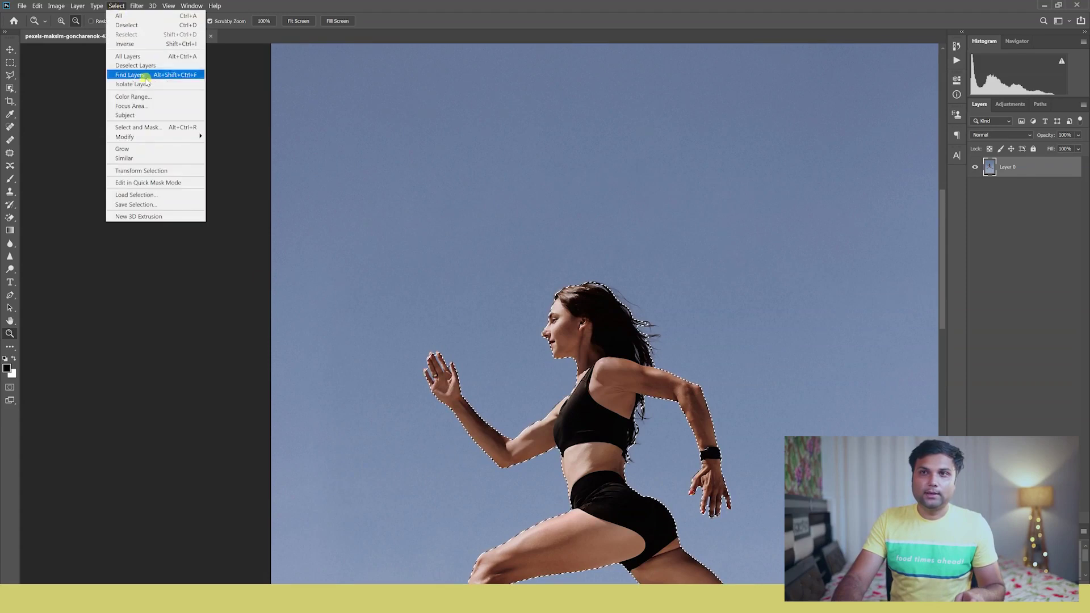
pyautogui.click(153, 127)
pyautogui.scroll(-5, 561, 193)
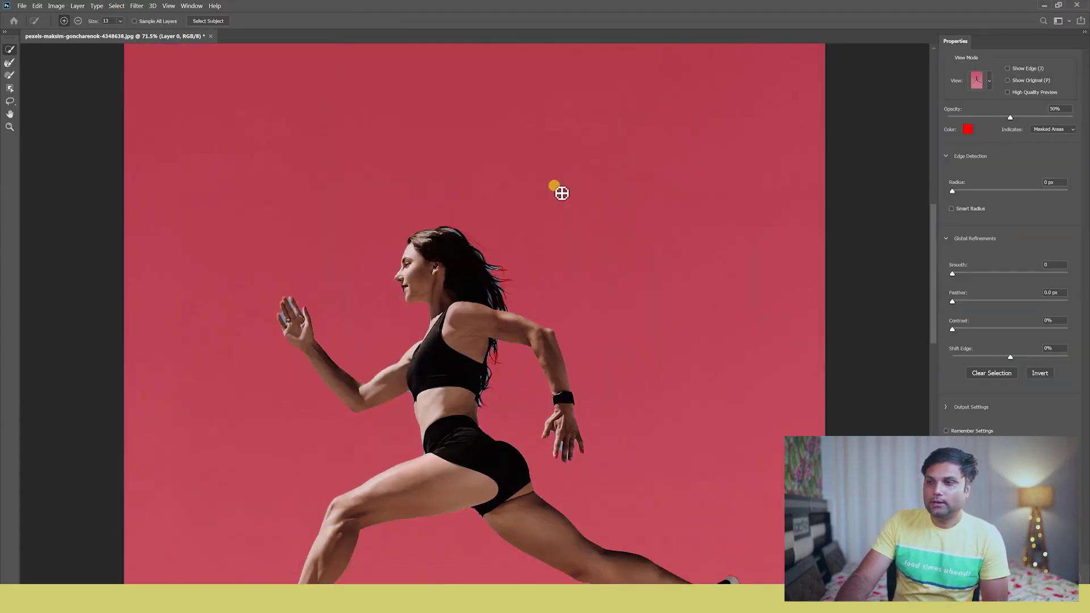
pyautogui.scroll(2, 559, 187)
pyautogui.scroll(2, 562, 193)
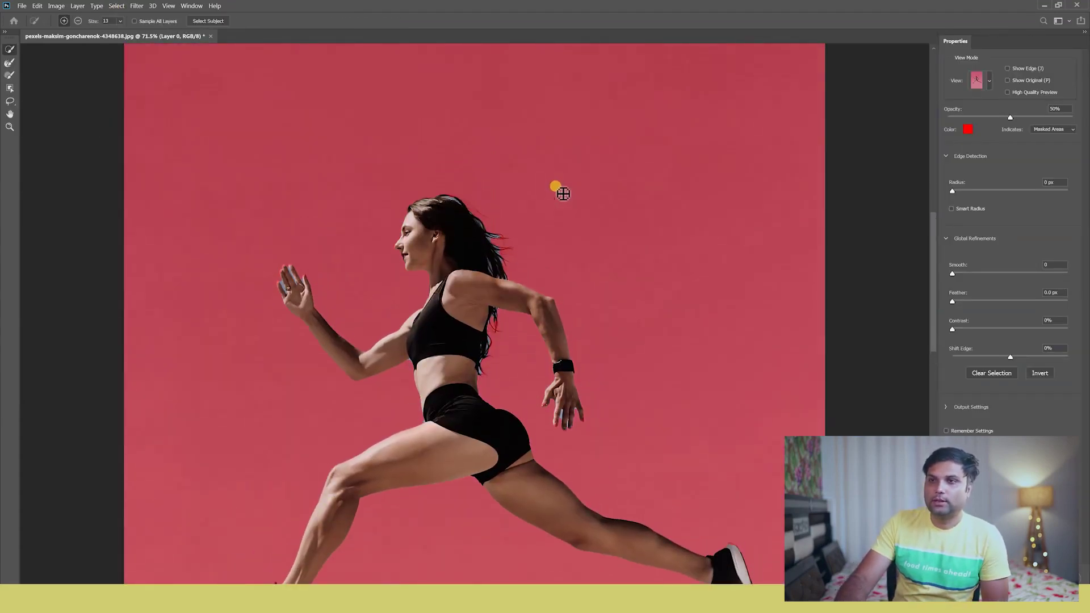
pyautogui.click(9, 126)
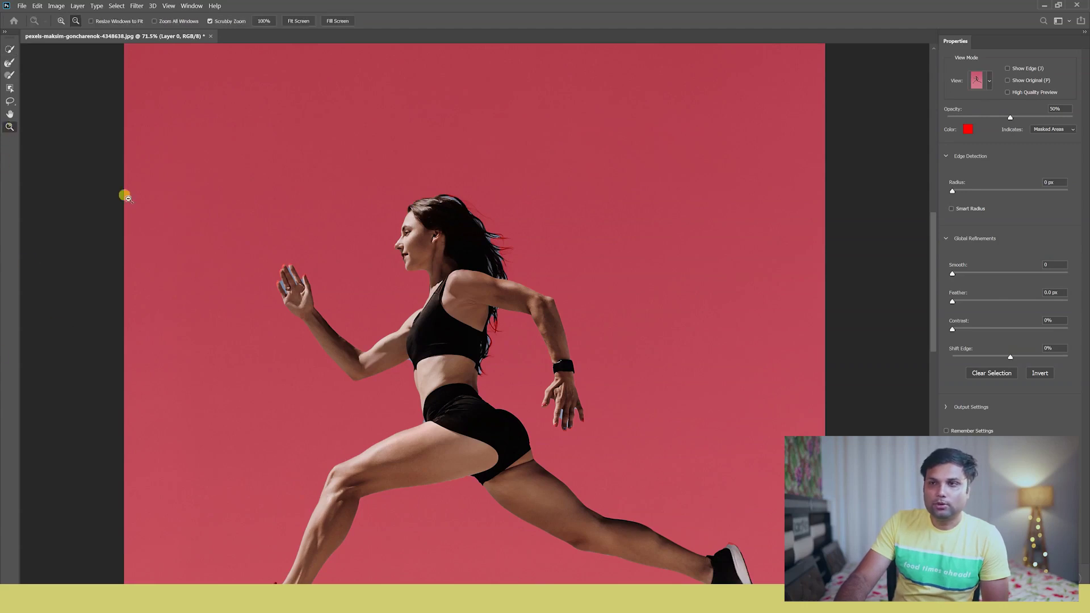
pyautogui.moveTo(280, 286); pyautogui.dragTo(307, 314)
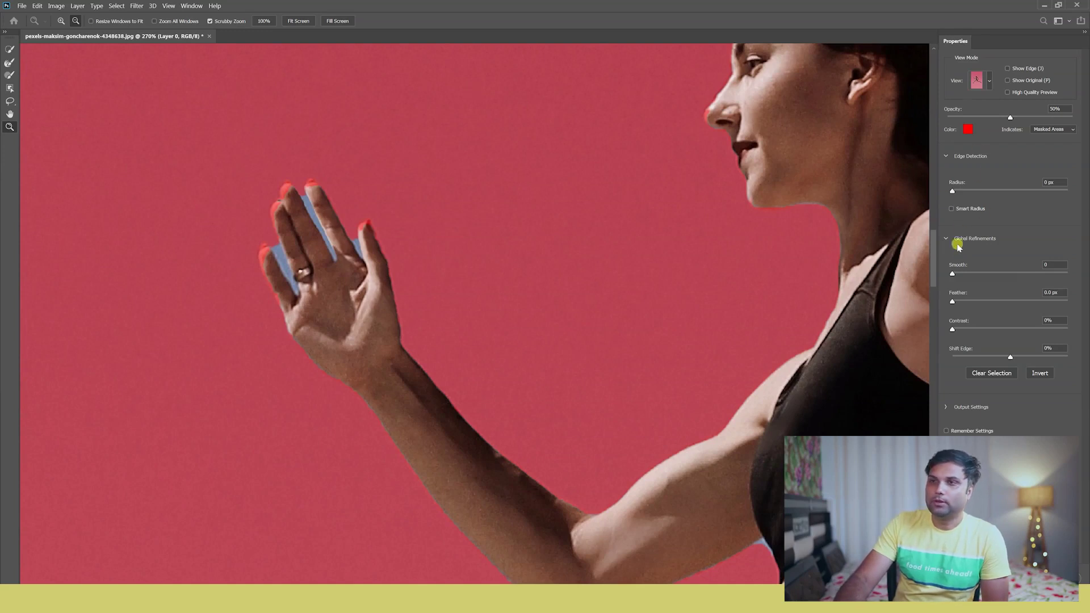
pyautogui.moveTo(578, 263); pyautogui.dragTo(548, 219)
pyautogui.moveTo(646, 255); pyautogui.dragTo(735, 287)
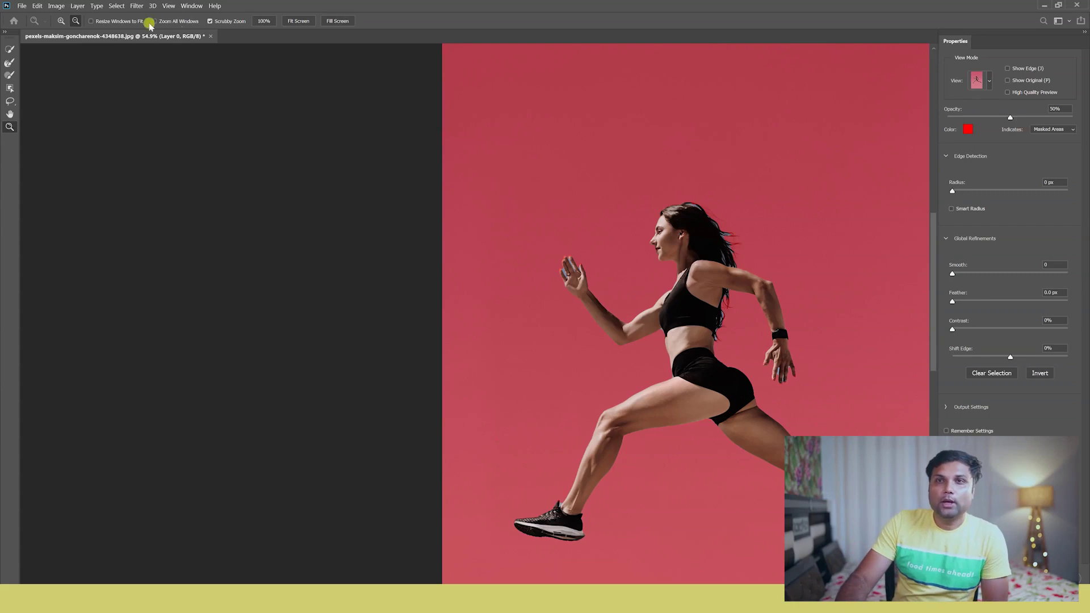
# Add the missing fingertips of the front hand to the selection with the Quick Selection tool.
pyautogui.click(10, 51)
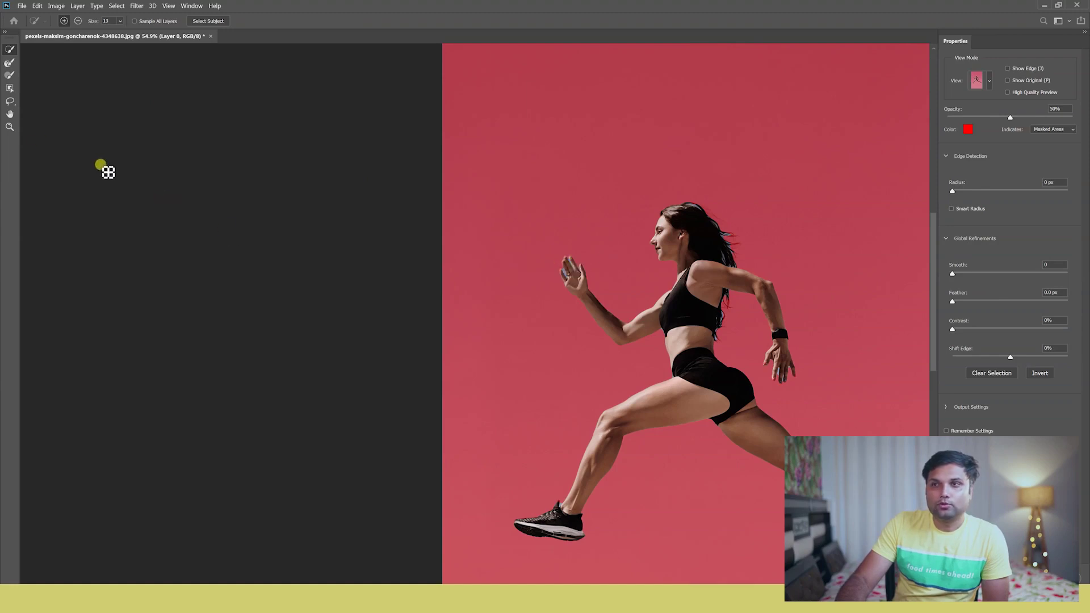
pyautogui.click(10, 126)
pyautogui.moveTo(603, 263); pyautogui.dragTo(632, 288)
pyautogui.click(10, 50)
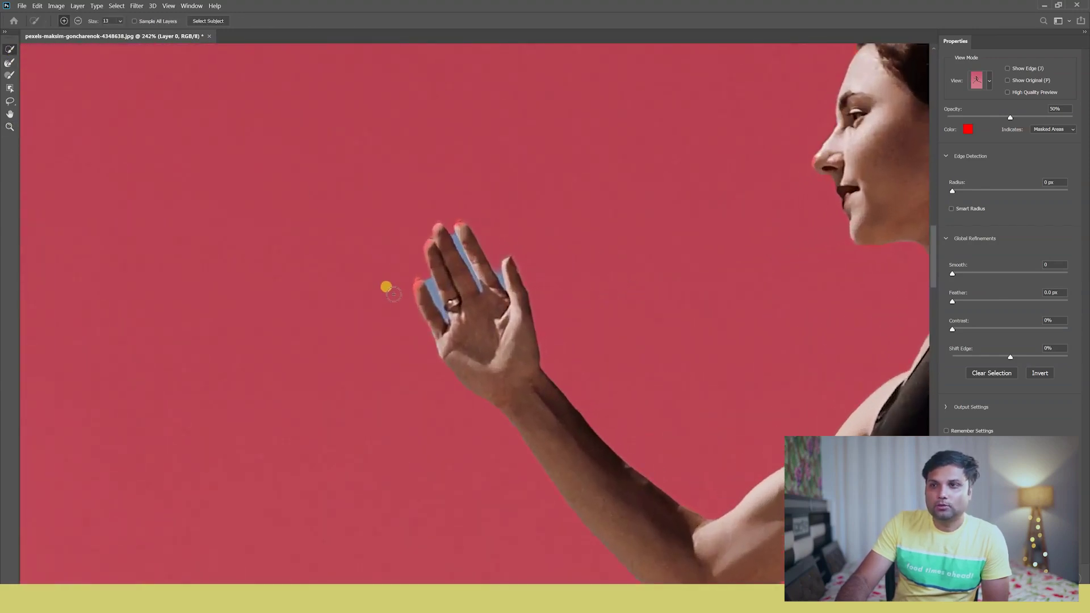
pyautogui.moveTo(425, 291)
pyautogui.mouseDown()
pyautogui.moveTo(426, 234)
pyautogui.moveTo(449, 239)
pyautogui.moveTo(436, 251)
pyautogui.moveTo(440, 233)
pyautogui.moveTo(470, 245)
pyautogui.moveTo(504, 286)
pyautogui.moveTo(577, 300)
pyautogui.moveTo(502, 295)
pyautogui.moveTo(453, 235)
pyautogui.moveTo(479, 285)
pyautogui.mouseUp()
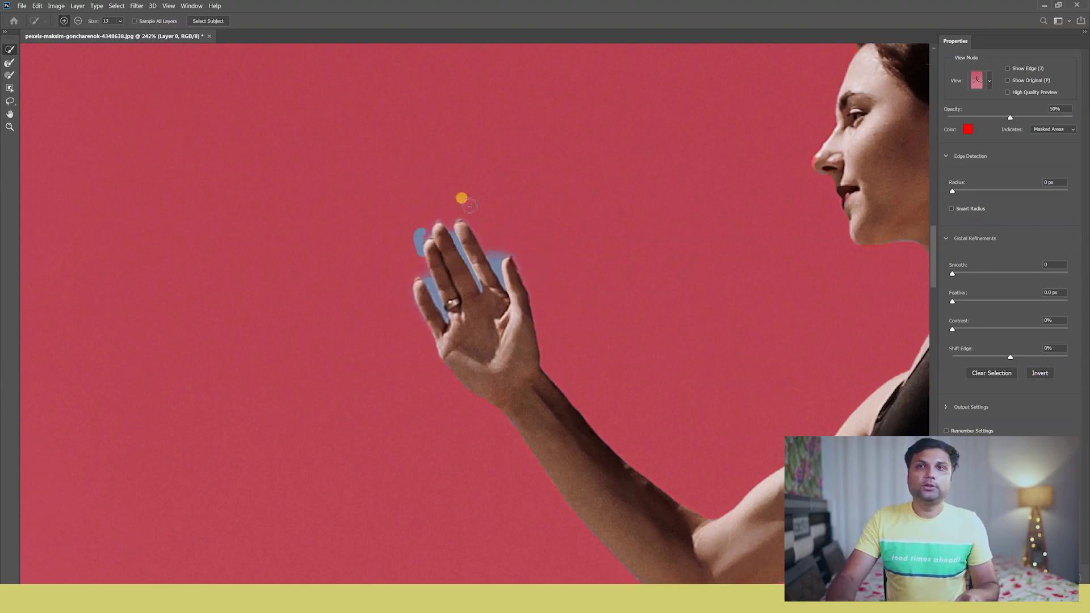
pyautogui.click(63, 21)
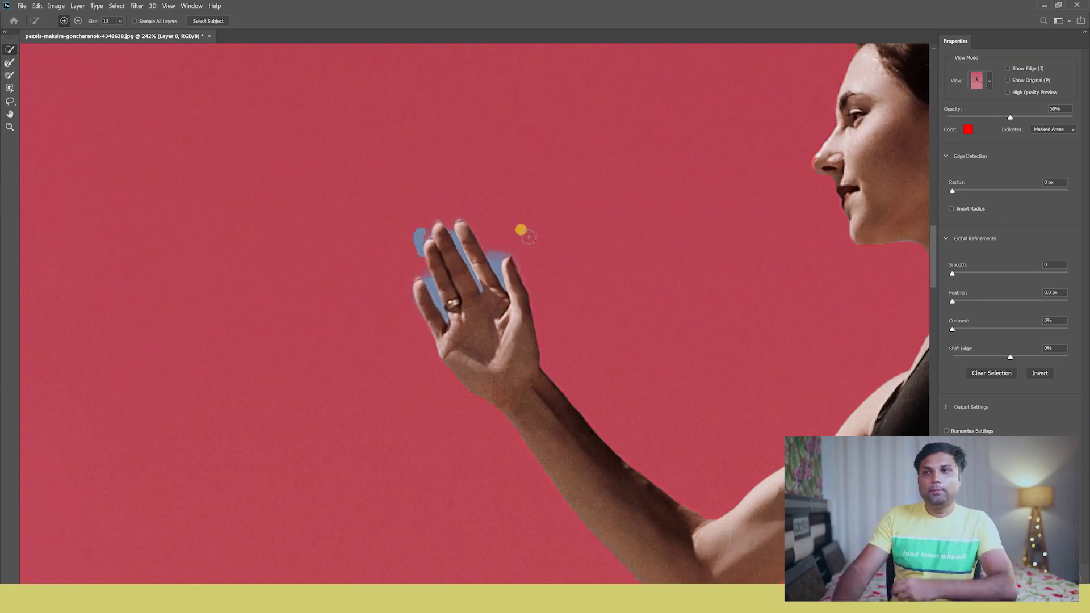
pyautogui.moveTo(496, 240); pyautogui.dragTo(539, 226)
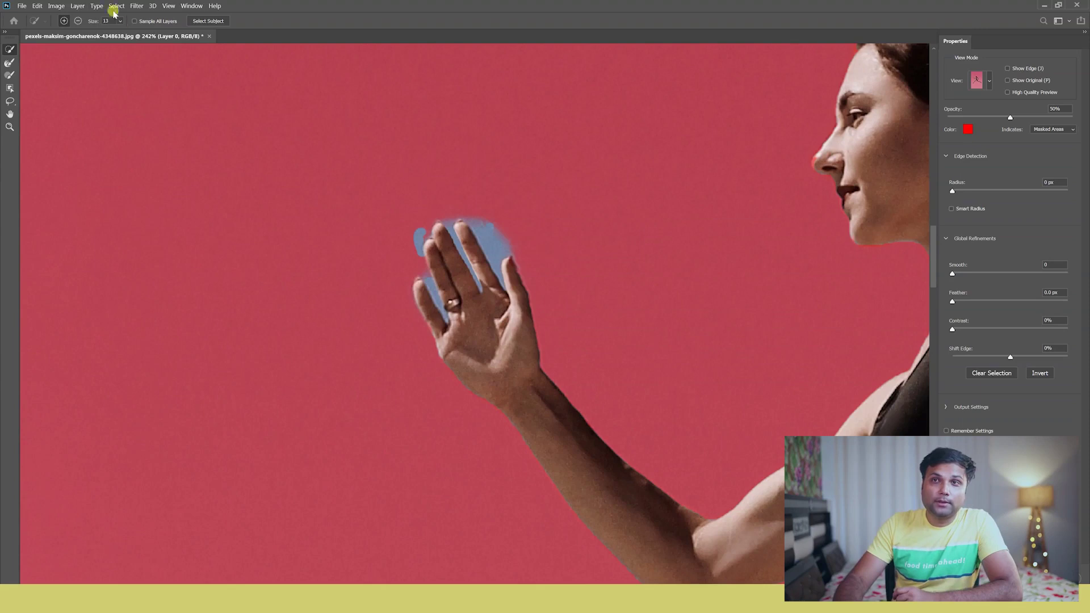
# Subtract the excess sky around the front hand's fingertips from the selection with the Quick Selection tool.
pyautogui.moveTo(481, 230); pyautogui.dragTo(510, 277)
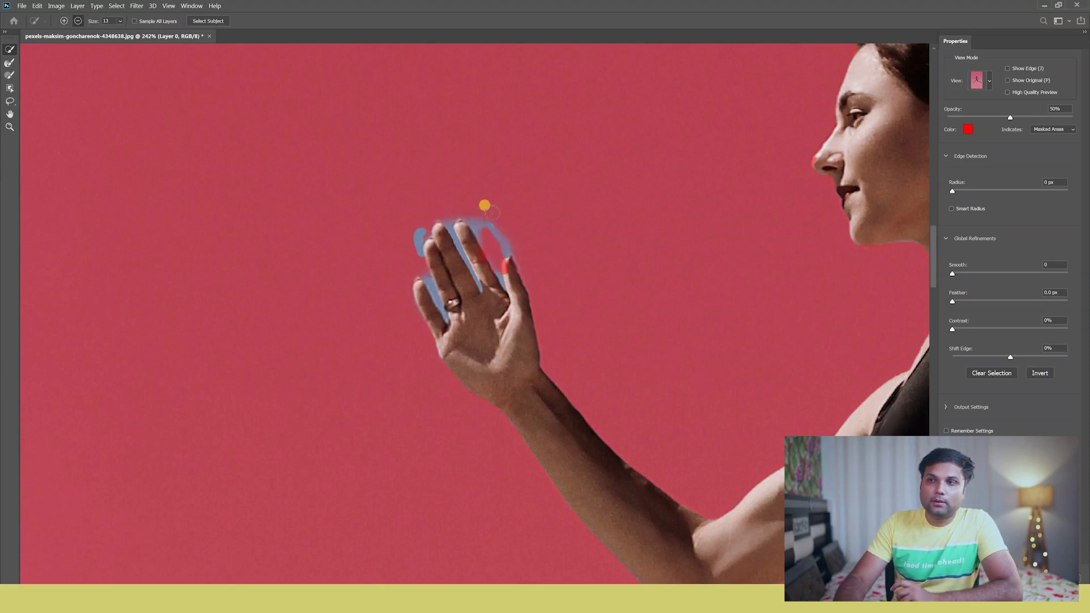
pyautogui.moveTo(499, 224)
pyautogui.mouseDown()
pyautogui.moveTo(519, 261)
pyautogui.moveTo(504, 230)
pyautogui.moveTo(465, 215)
pyautogui.mouseUp()
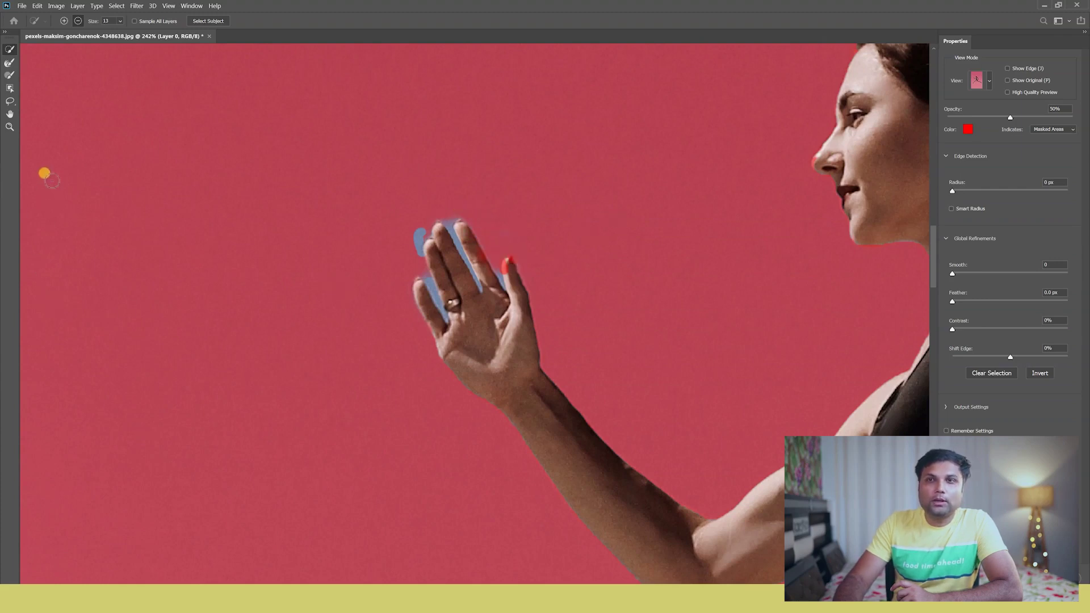
pyautogui.click(9, 128)
pyautogui.moveTo(479, 283); pyautogui.dragTo(503, 306)
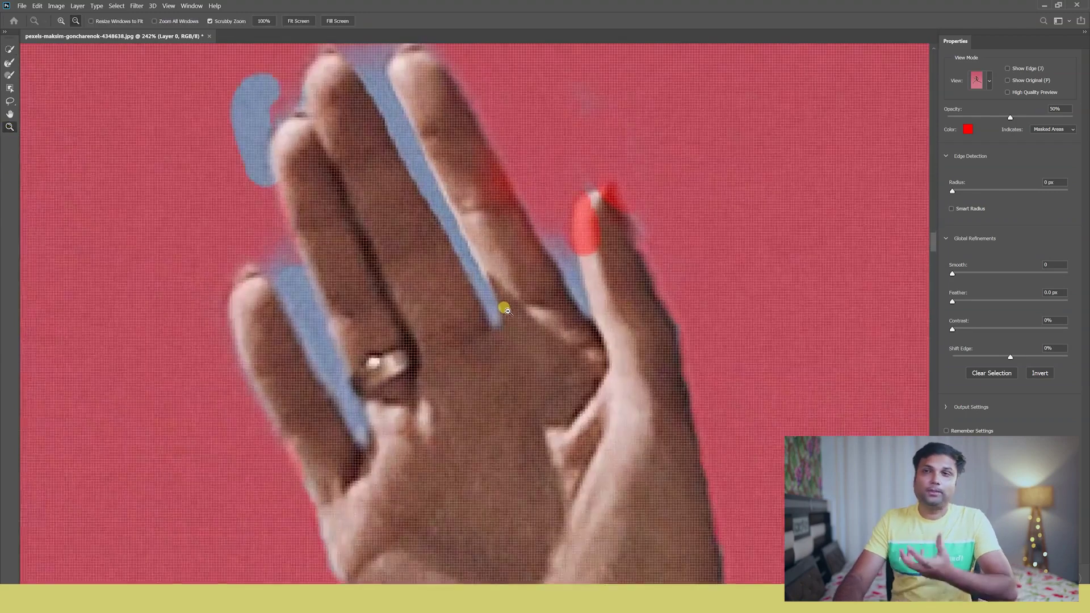
pyautogui.scroll(3, 526, 348)
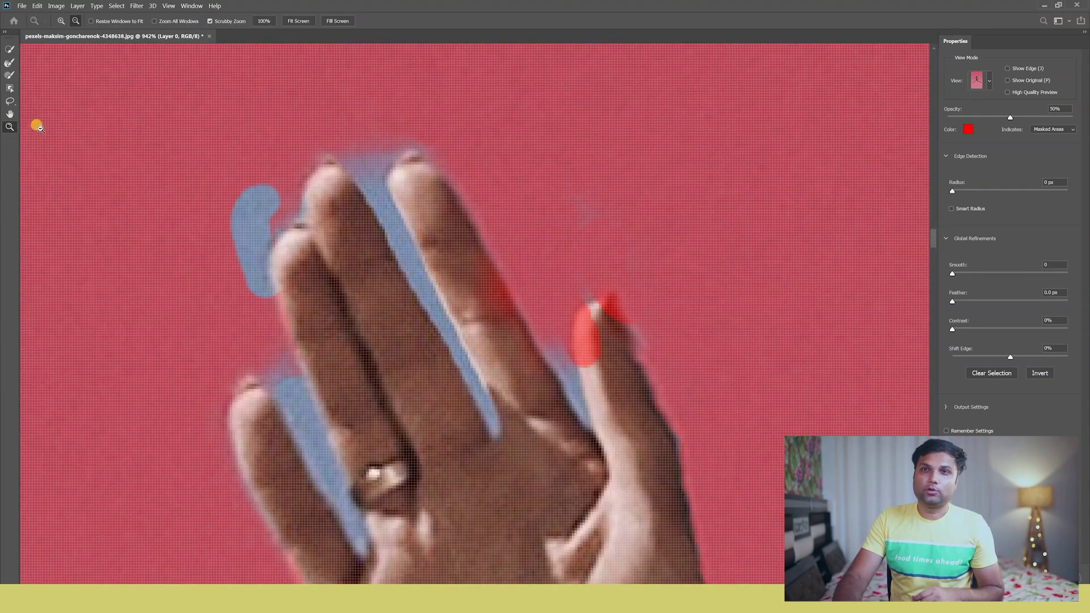
pyautogui.click(9, 49)
pyautogui.moveTo(216, 185)
pyautogui.mouseDown()
pyautogui.moveTo(240, 271)
pyautogui.moveTo(250, 255)
pyautogui.moveTo(464, 183)
pyautogui.moveTo(382, 185)
pyautogui.moveTo(357, 149)
pyautogui.moveTo(437, 177)
pyautogui.mouseUp()
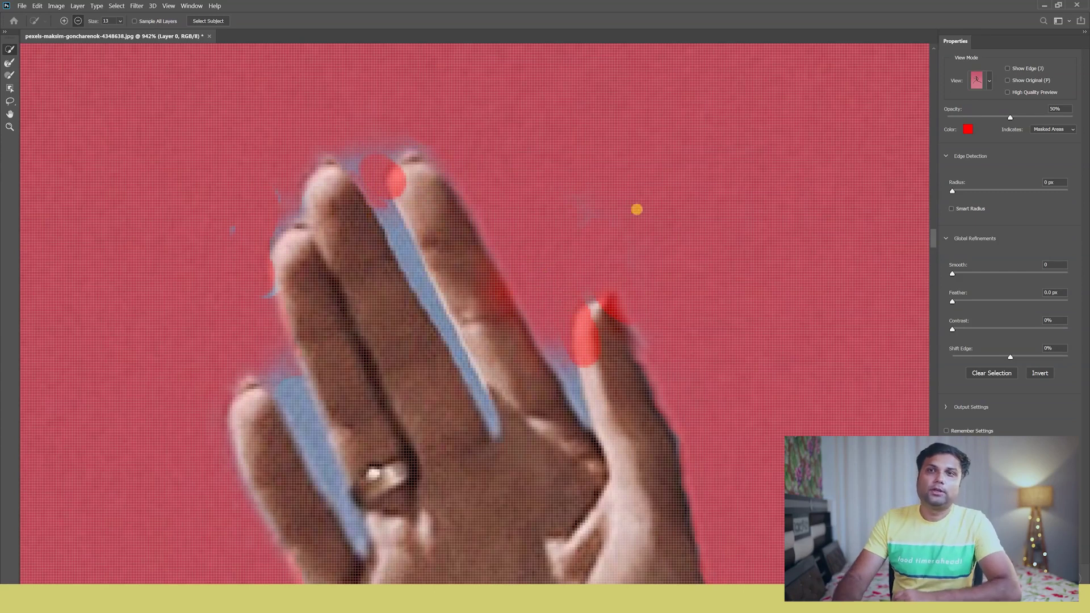
# Brush over the gaps between the front hand's fingers with the Refine Edge Brush, undoing and repainting the first stroke.
pyautogui.click(11, 64)
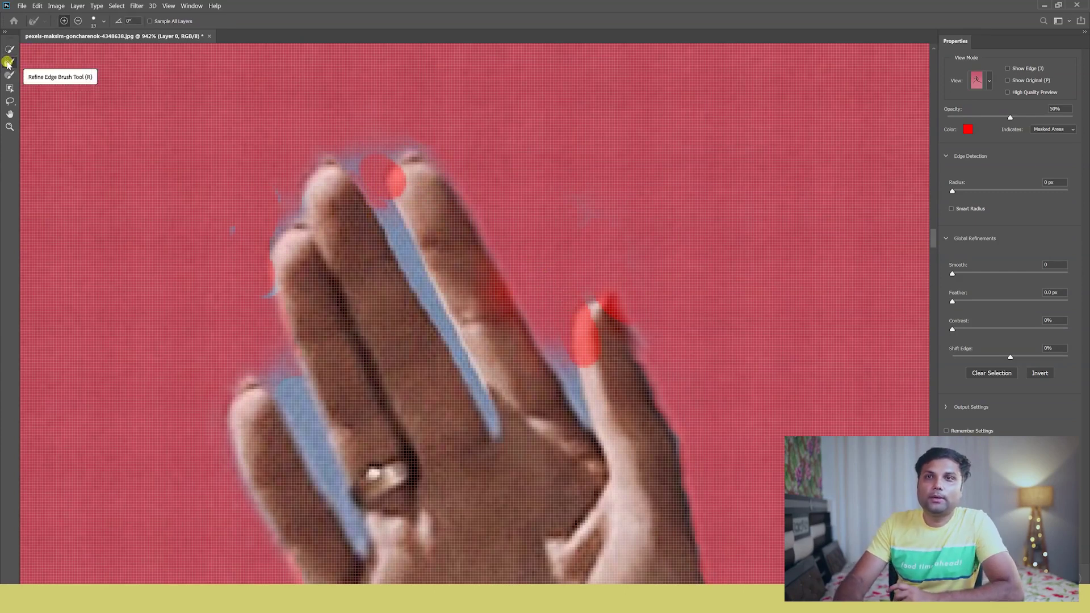
pyautogui.moveTo(238, 227); pyautogui.dragTo(457, 368)
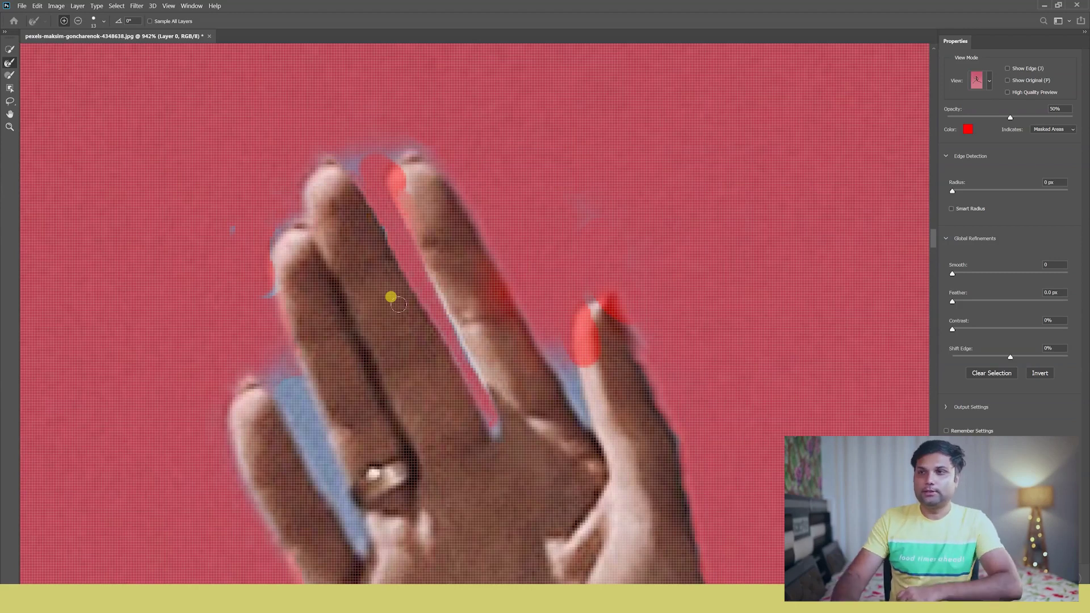
pyautogui.hotkey('ctrl', 'z')
pyautogui.moveTo(280, 245)
pyautogui.mouseDown()
pyautogui.moveTo(280, 421)
pyautogui.moveTo(311, 520)
pyautogui.moveTo(246, 211)
pyautogui.moveTo(221, 195)
pyautogui.moveTo(340, 149)
pyautogui.moveTo(501, 150)
pyautogui.moveTo(518, 244)
pyautogui.moveTo(589, 337)
pyautogui.moveTo(565, 322)
pyautogui.moveTo(539, 348)
pyautogui.mouseUp()
pyautogui.moveTo(452, 308)
pyautogui.mouseDown()
pyautogui.moveTo(506, 410)
pyautogui.moveTo(490, 350)
pyautogui.moveTo(589, 372)
pyautogui.mouseUp()
# Refine the remaining finger edges of the front hand with the Refine Edge Brush and apply the result as a selection.
pyautogui.click(10, 127)
pyautogui.keyDown('alt'); pyautogui.click(377, 275); pyautogui.keyUp('alt')
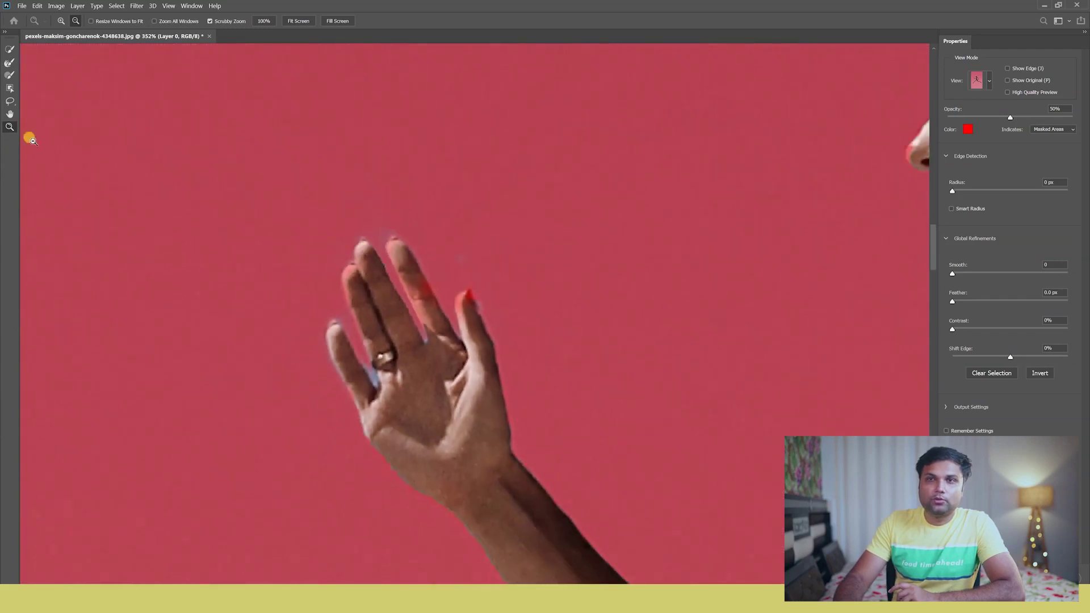
pyautogui.click(9, 63)
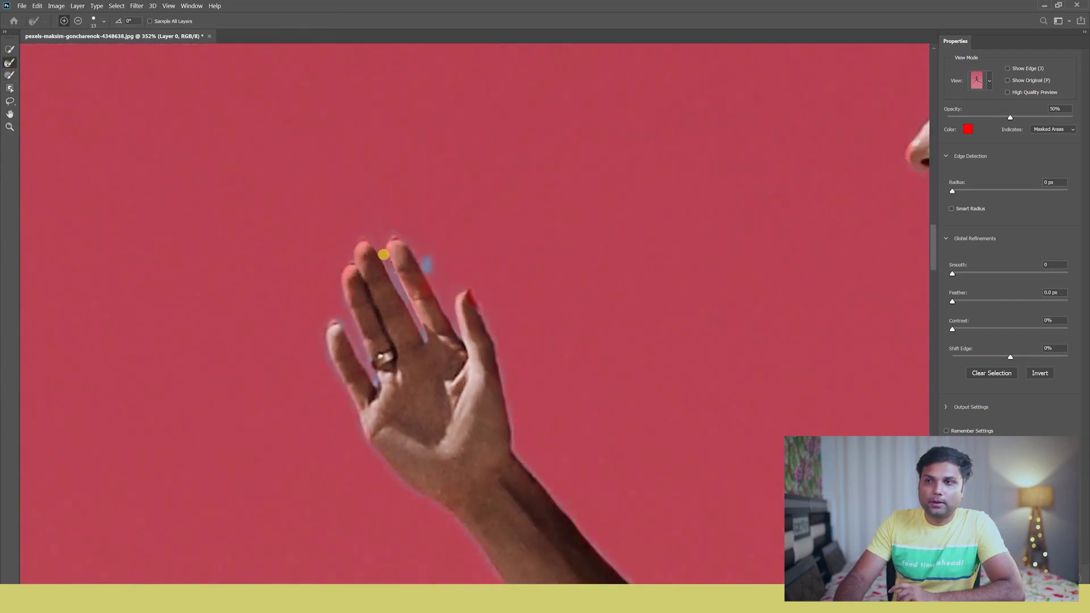
pyautogui.moveTo(437, 290); pyautogui.dragTo(503, 370)
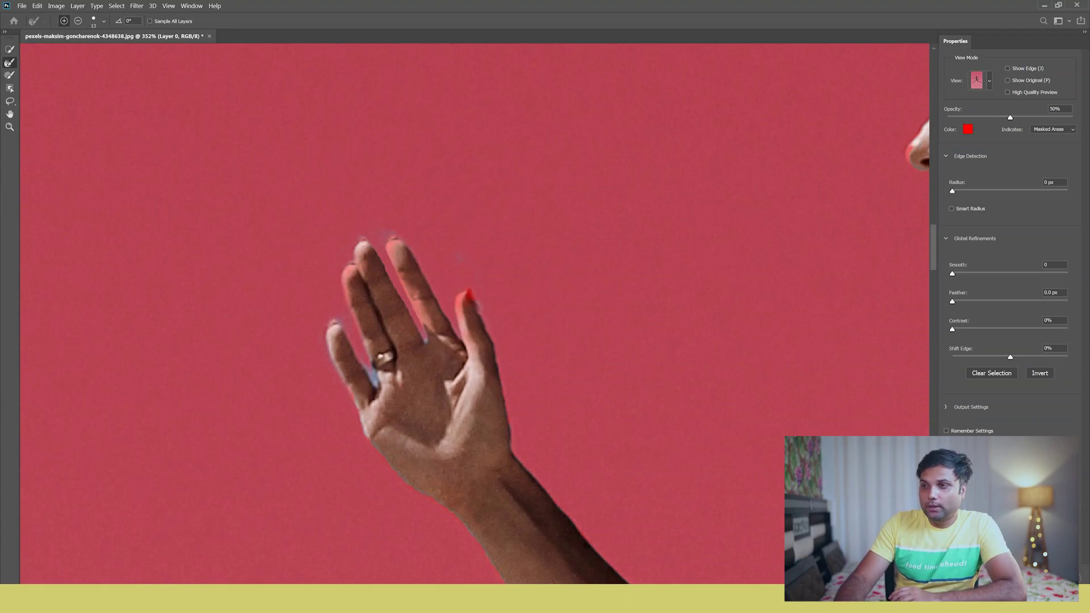
pyautogui.press('Return')
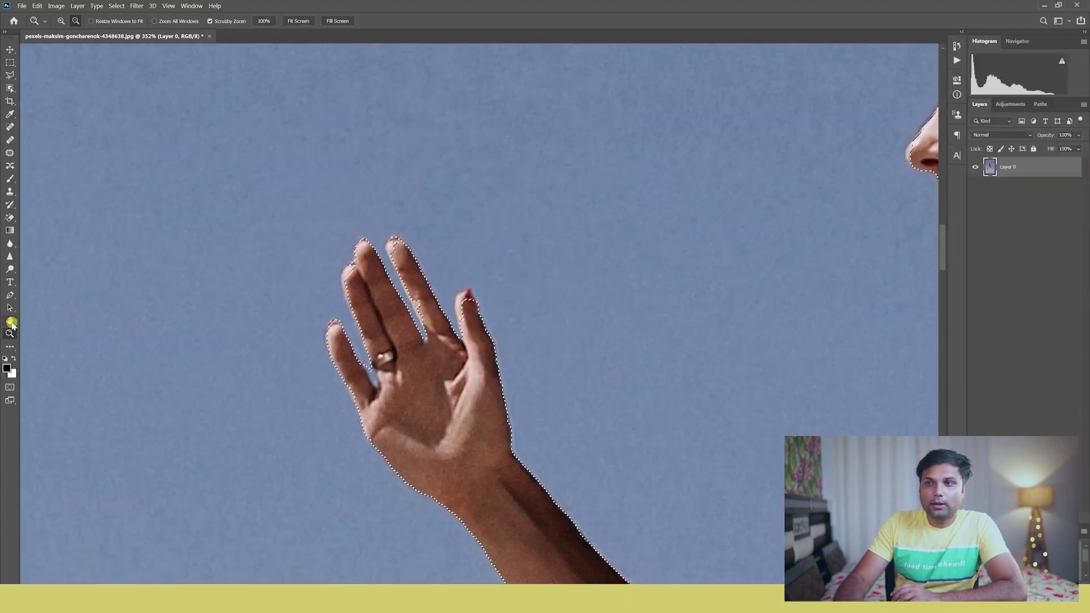
# Move the selected running woman slightly up and left from her original place in the photo.
pyautogui.moveTo(463, 354); pyautogui.dragTo(421, 284)
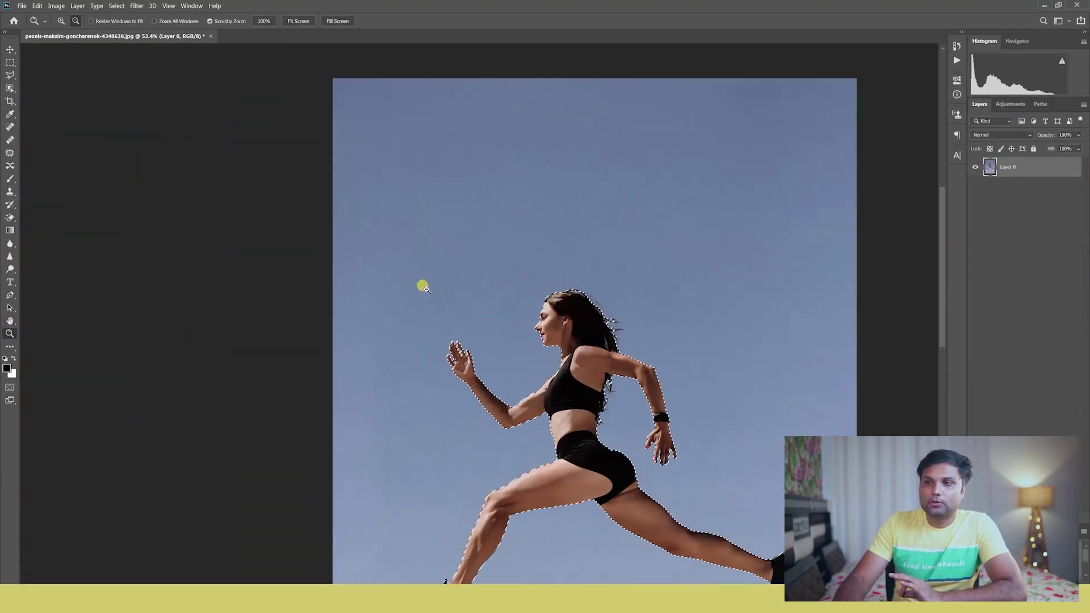
pyautogui.scroll(-5, 676, 297)
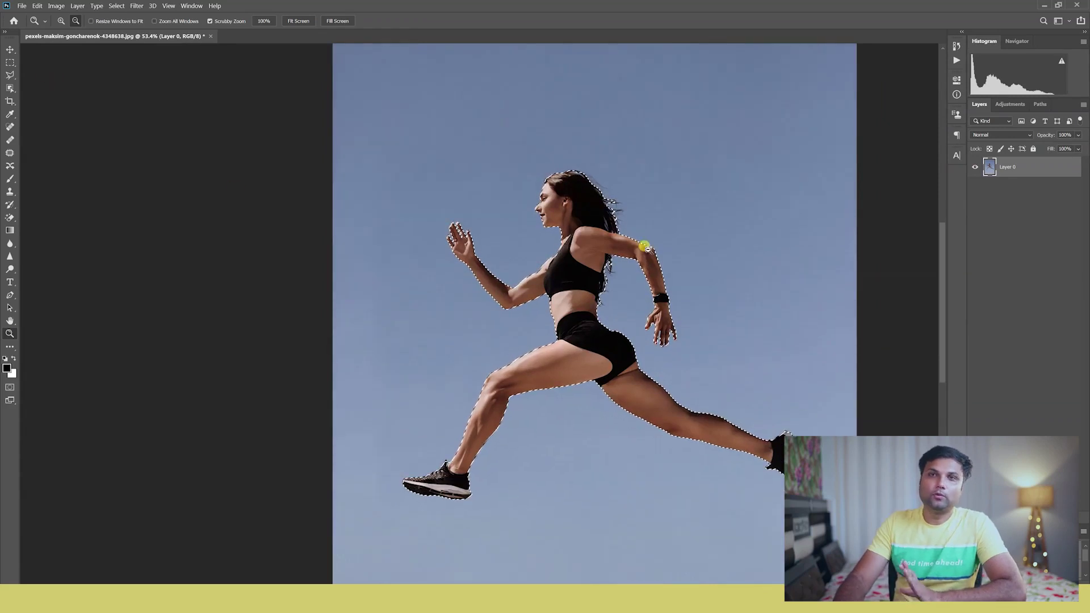
pyautogui.press('v')
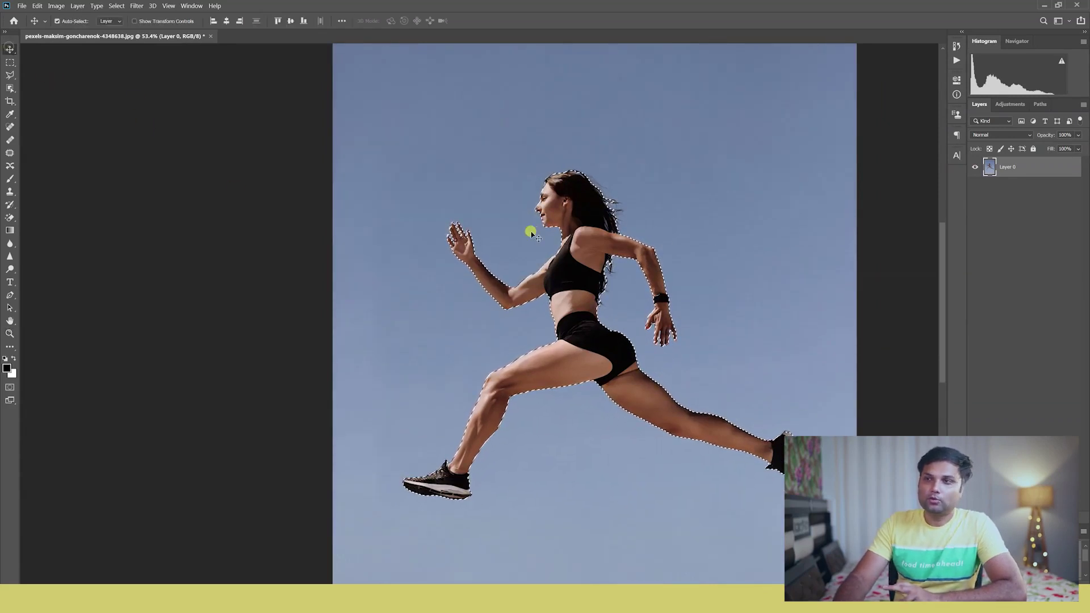
pyautogui.moveTo(579, 259); pyautogui.dragTo(555, 209)
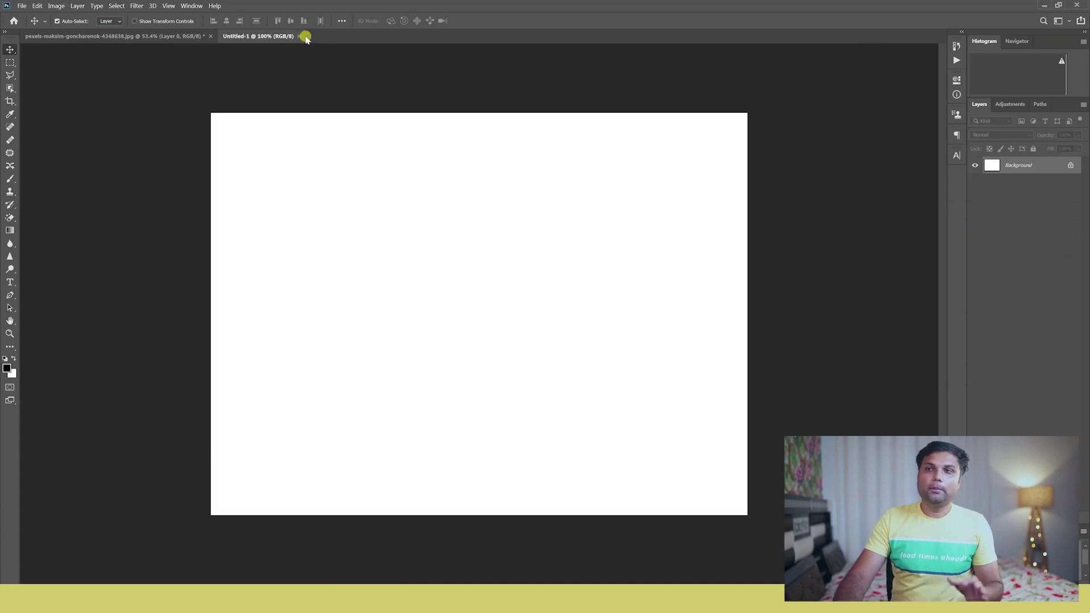
# Close the untitled document and create a new blank one from the Default Photoshop Size preset, 16 x 12 cm.
pyautogui.click(299, 36)
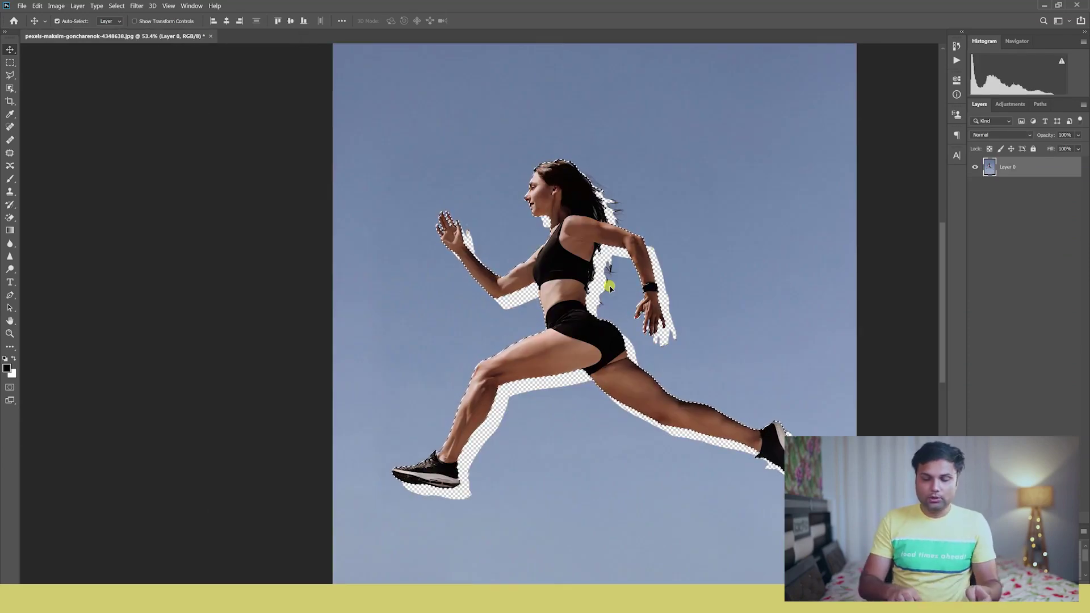
pyautogui.hotkey('ctrl', 'n')
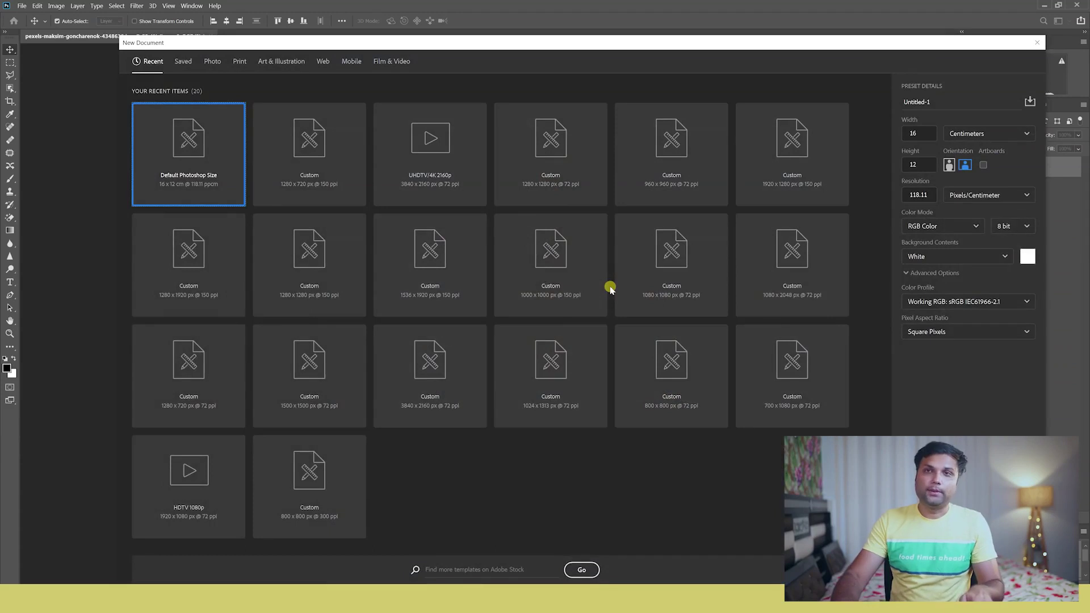
pyautogui.press('Escape')
pyautogui.click(22, 6)
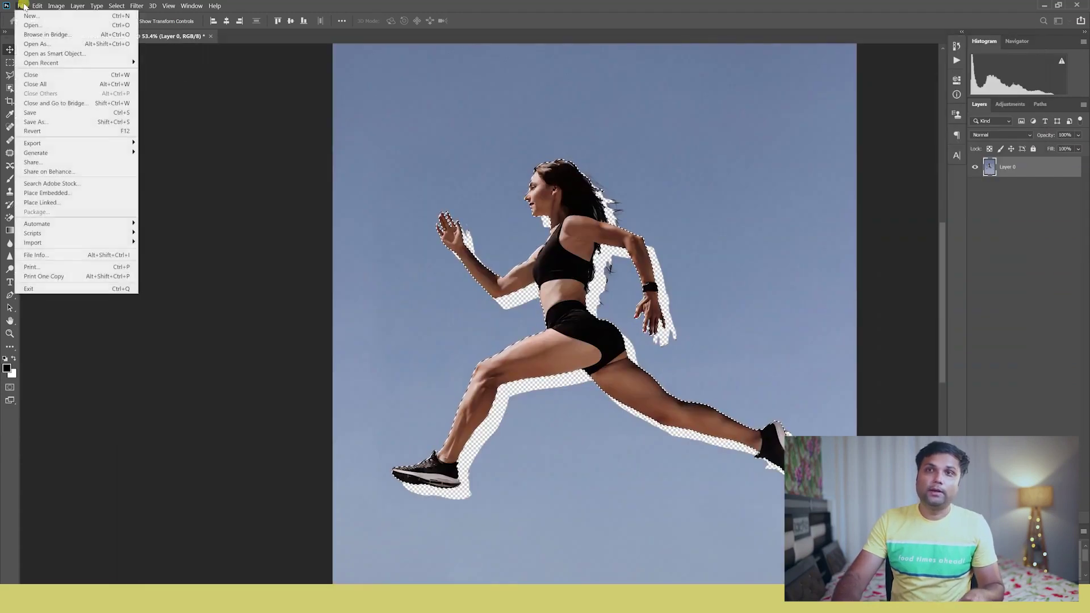
pyautogui.click(29, 15)
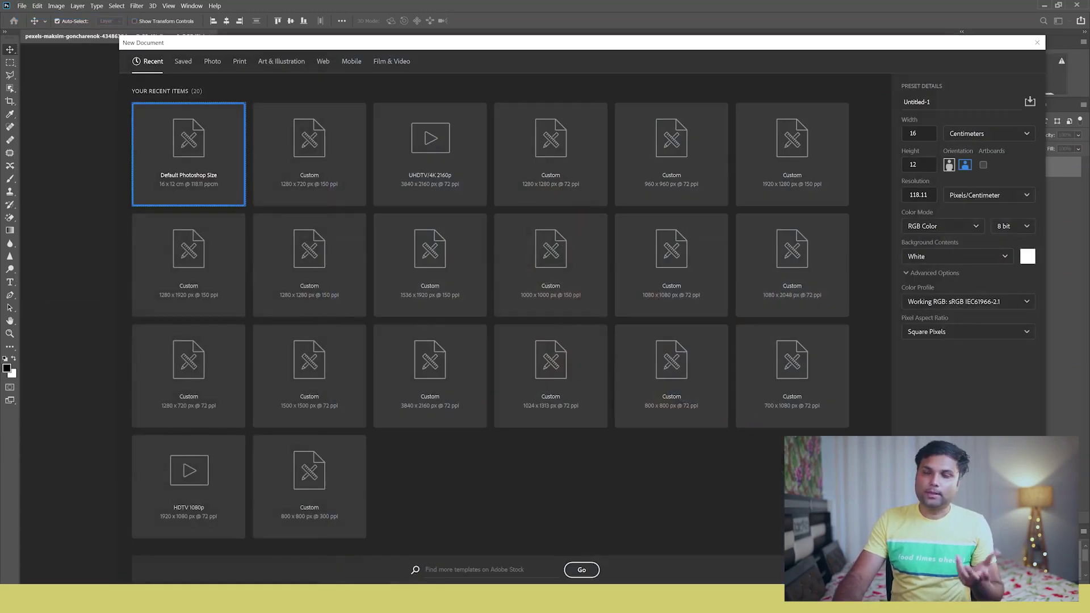
pyautogui.click(963, 569)
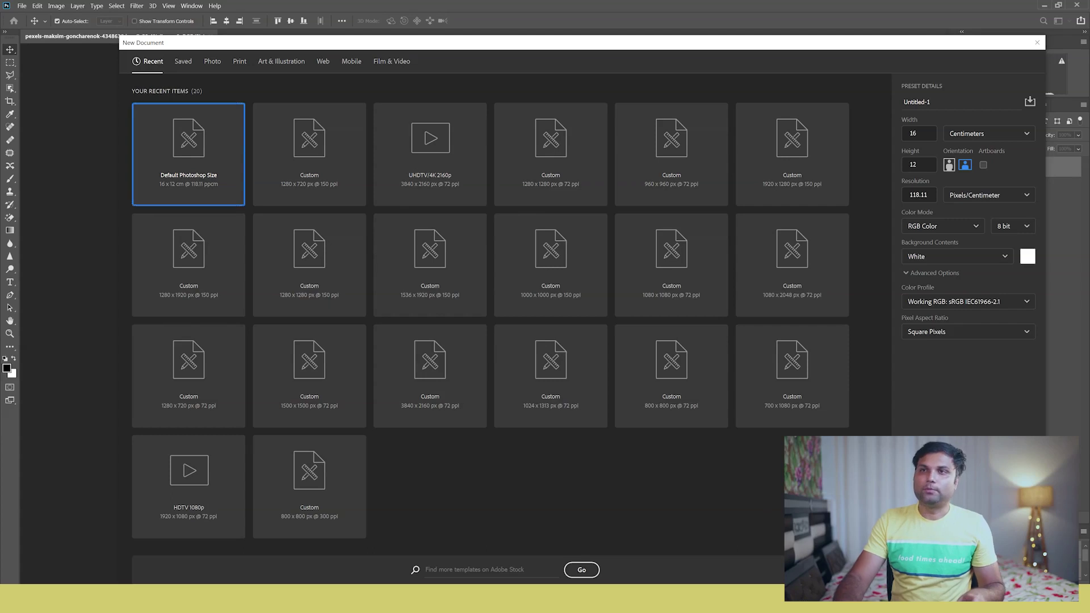
# Copy the selected running woman into the new blank document with the Move tool and inspect her cut-out edges.
pyautogui.click(121, 36)
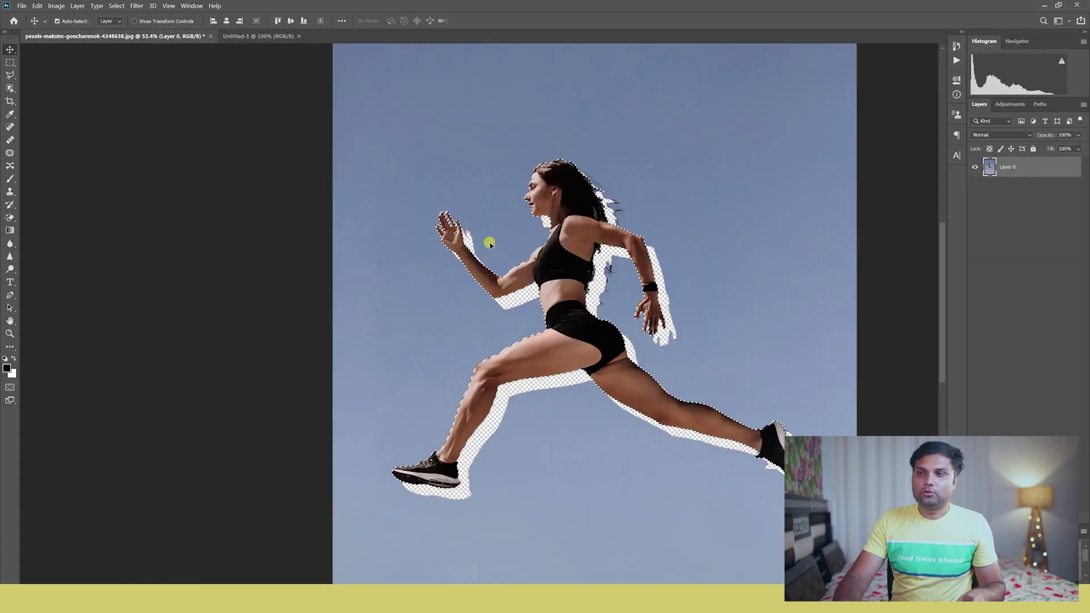
pyautogui.moveTo(559, 244); pyautogui.dragTo(503, 281)
pyautogui.click(13, 332)
pyautogui.moveTo(485, 230); pyautogui.dragTo(504, 247)
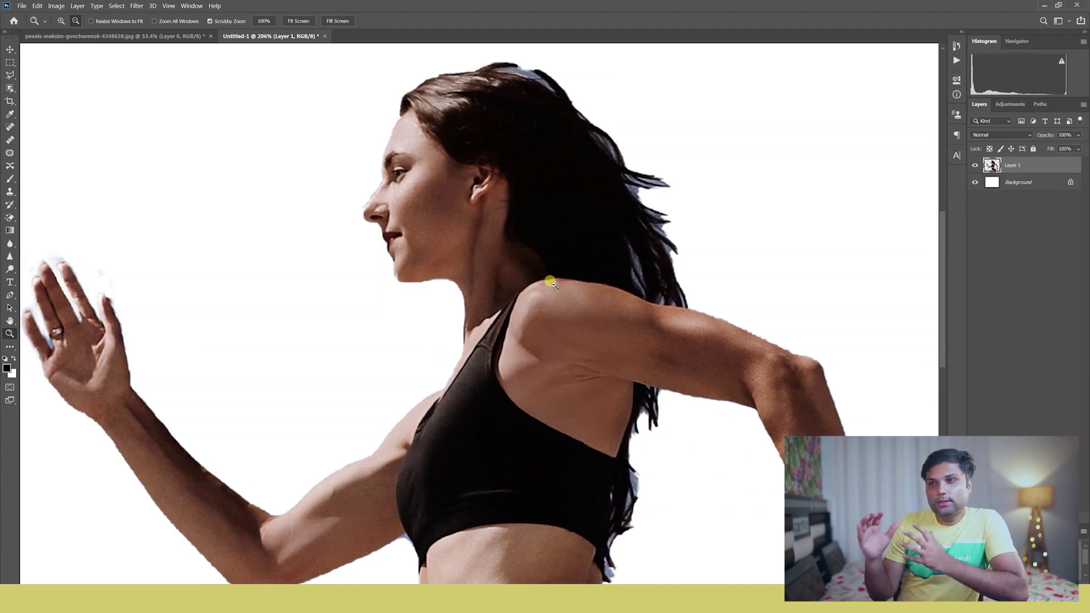
pyautogui.moveTo(553, 284); pyautogui.dragTo(548, 271)
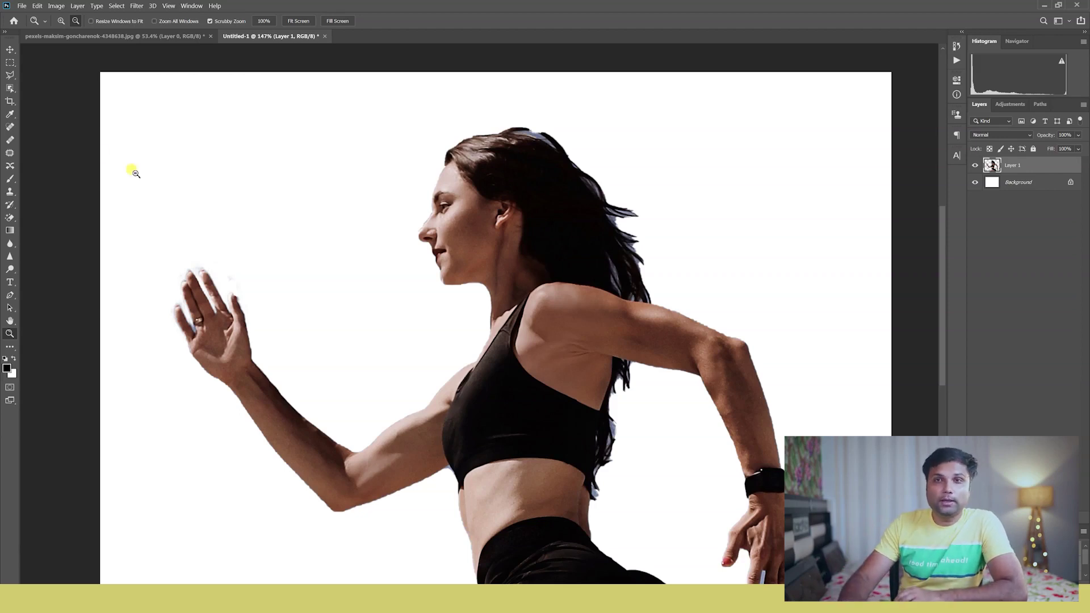
# Switch to the Lession 5 folder in File Explorer and open the dog photo with Adobe Photoshop 2020.
pyautogui.click(11, 89)
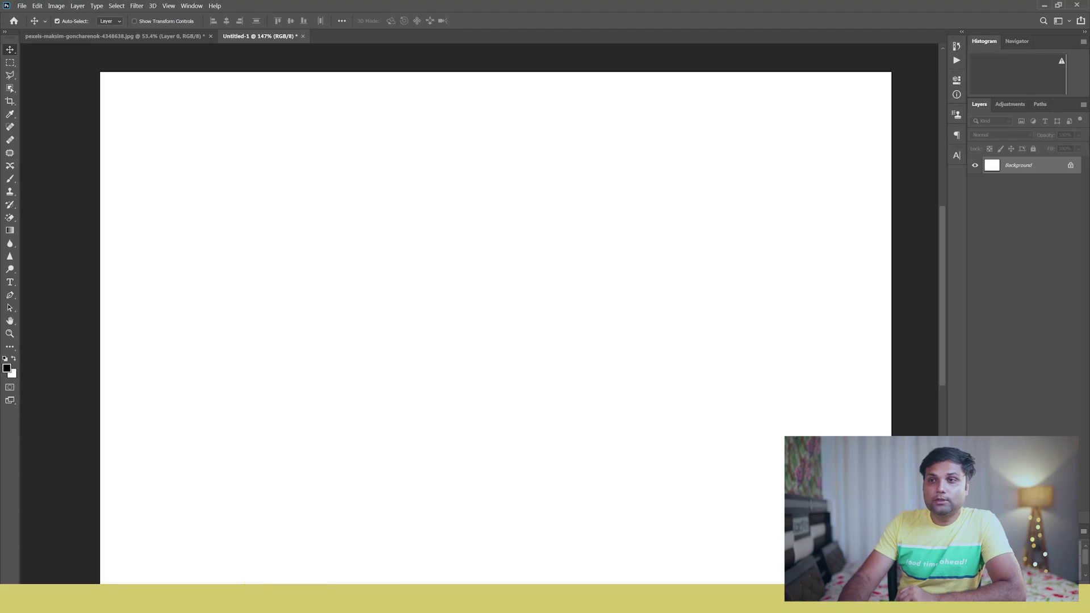
pyautogui.moveTo(258, 598)
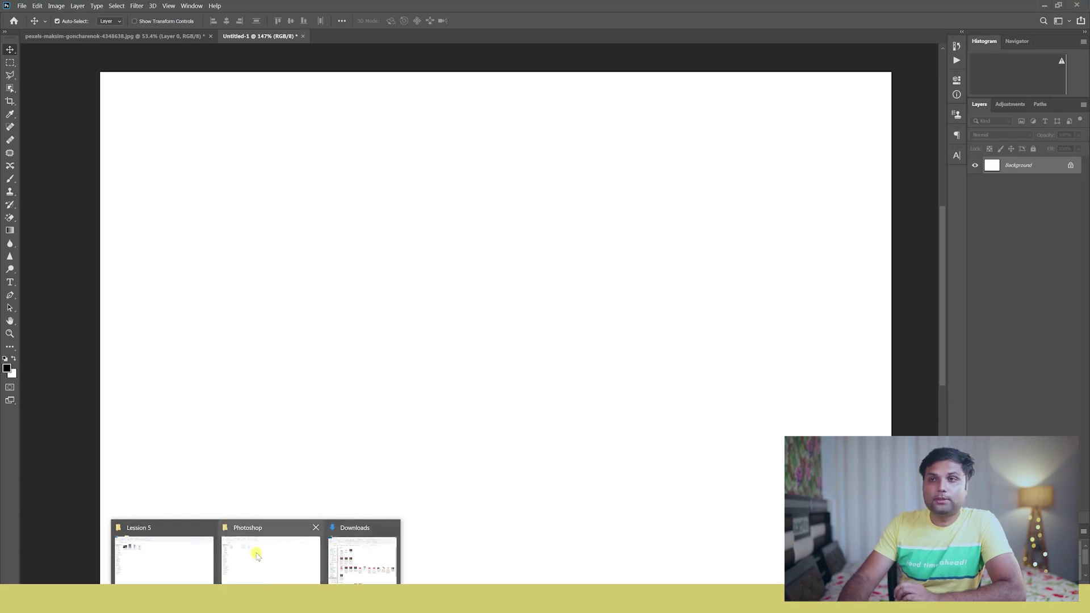
pyautogui.click(161, 563)
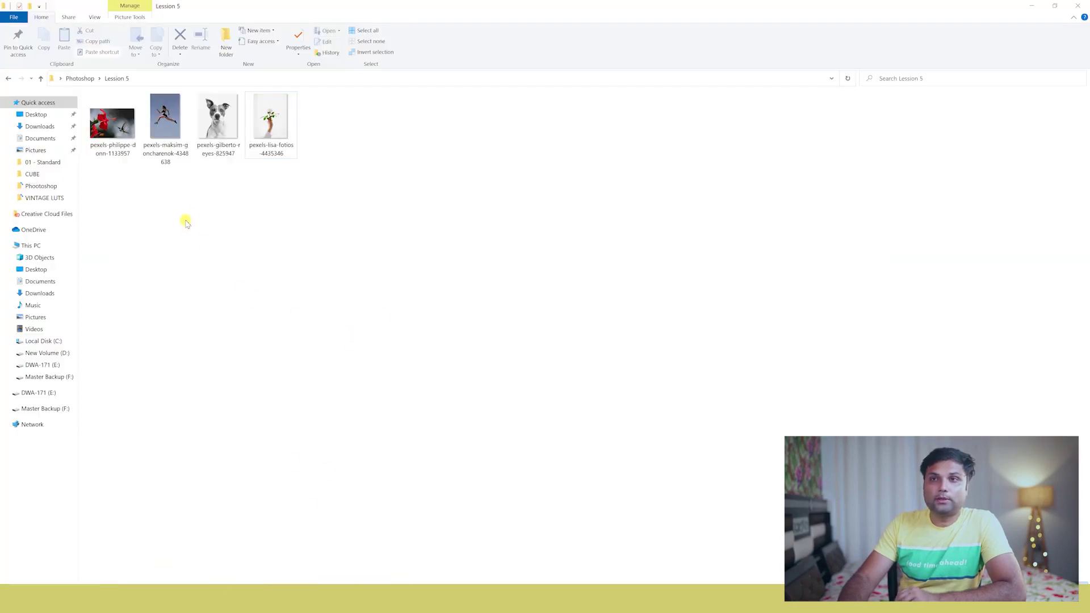
pyautogui.rightClick(218, 120)
pyautogui.moveTo(300, 283)
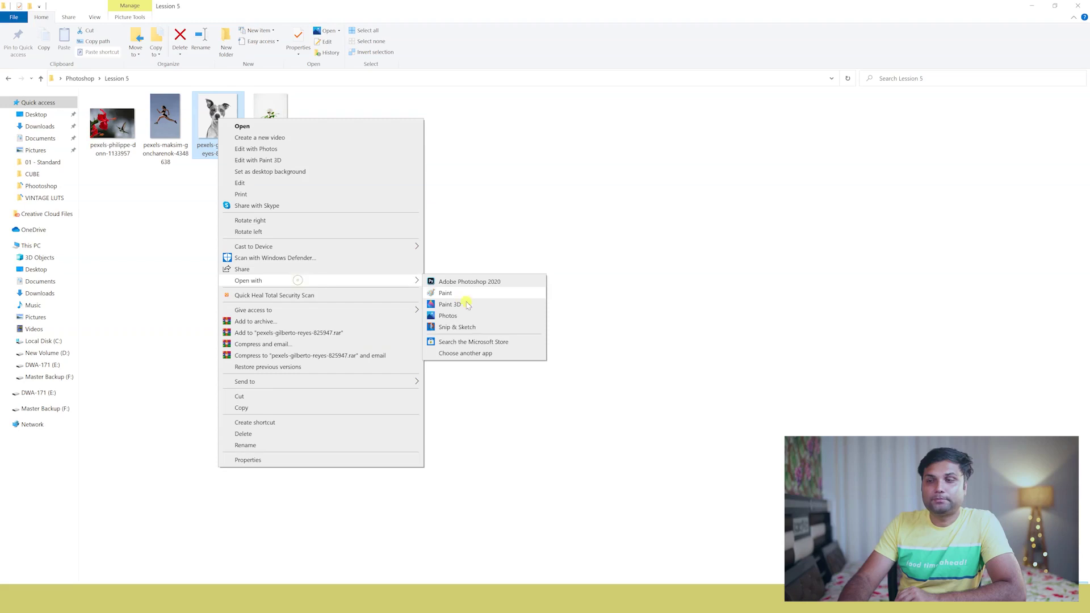
pyautogui.click(459, 282)
# Try to select the dog with the Object Selection tool, inspect the white-tipped ear, and clear the selection.
pyautogui.click(10, 89)
pyautogui.moveTo(327, 127); pyautogui.dragTo(642, 568)
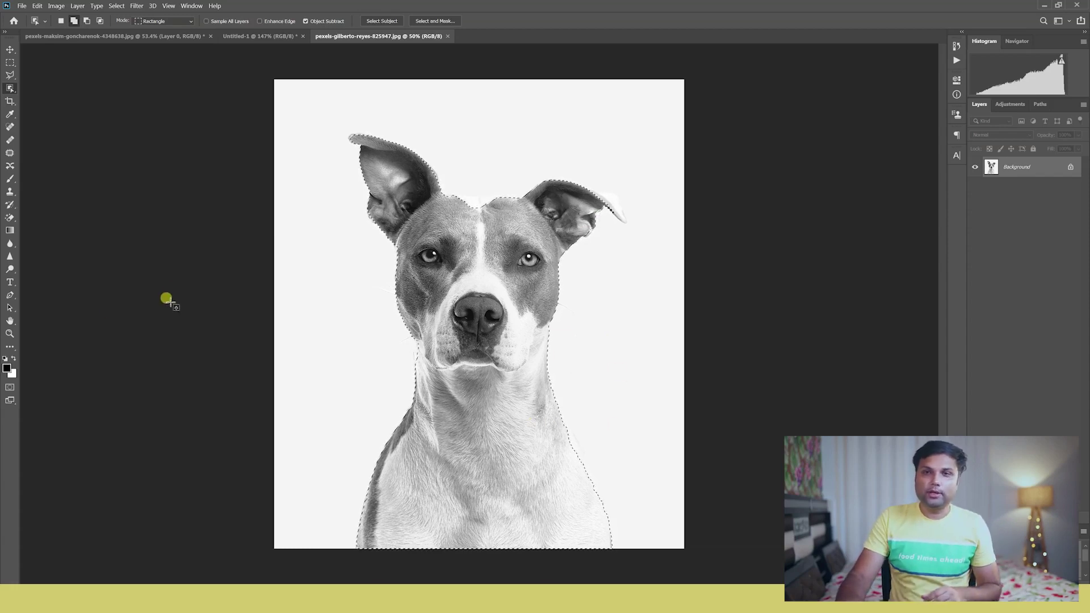
pyautogui.click(9, 334)
pyautogui.moveTo(595, 245); pyautogui.dragTo(618, 221)
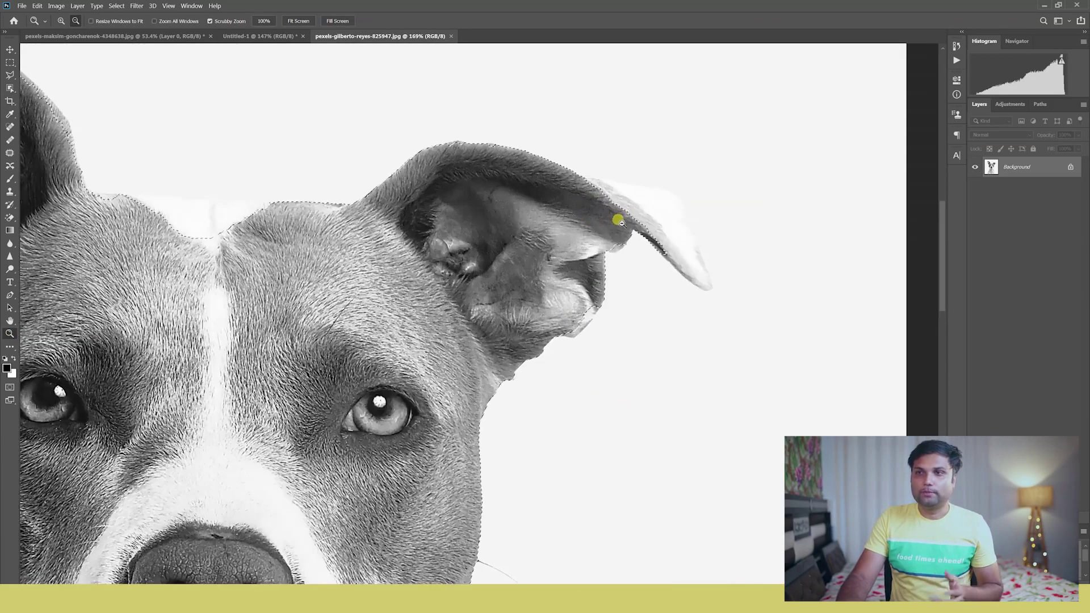
pyautogui.moveTo(608, 266); pyautogui.dragTo(575, 240)
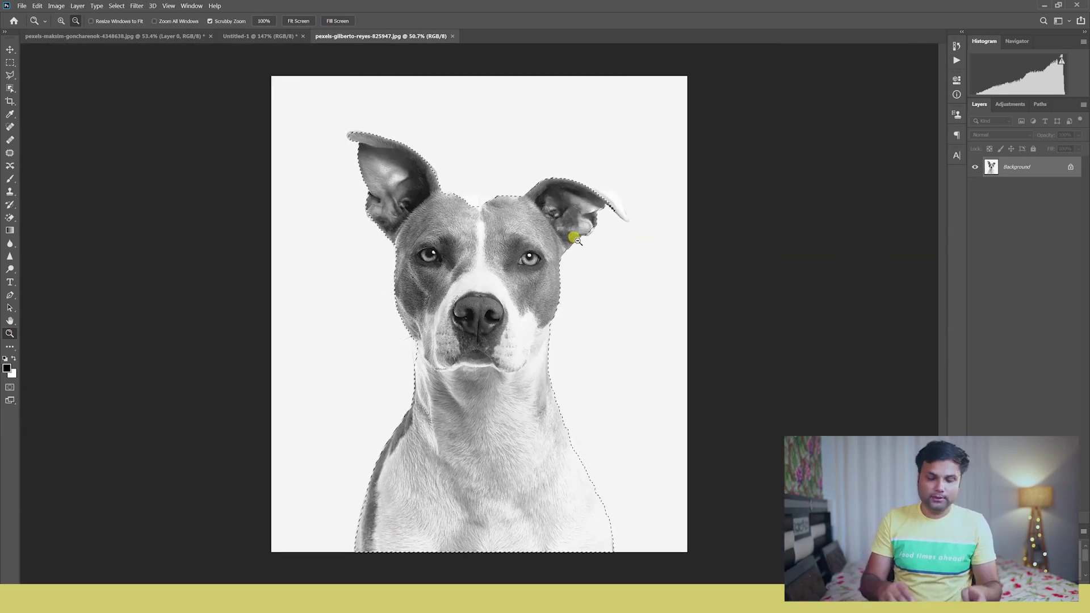
pyautogui.hotkey('ctrl', 'd')
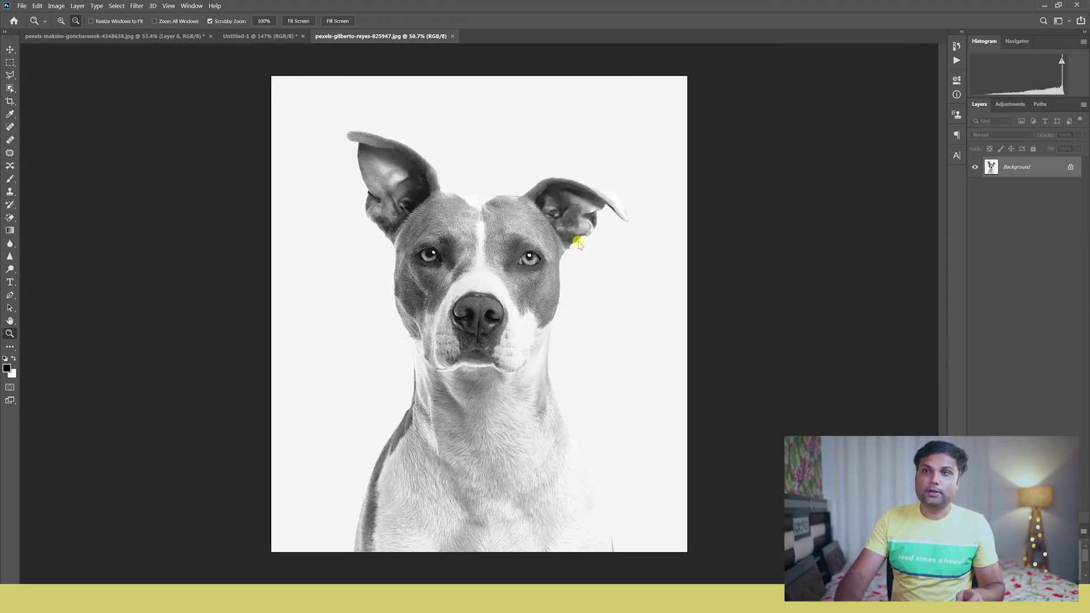
# Open the photo of the hummingbird and red hibiscus and select the bird with the Object Selection tool.
pyautogui.hotkey('ctrl', 'o')
pyautogui.doubleClick(286, 130)
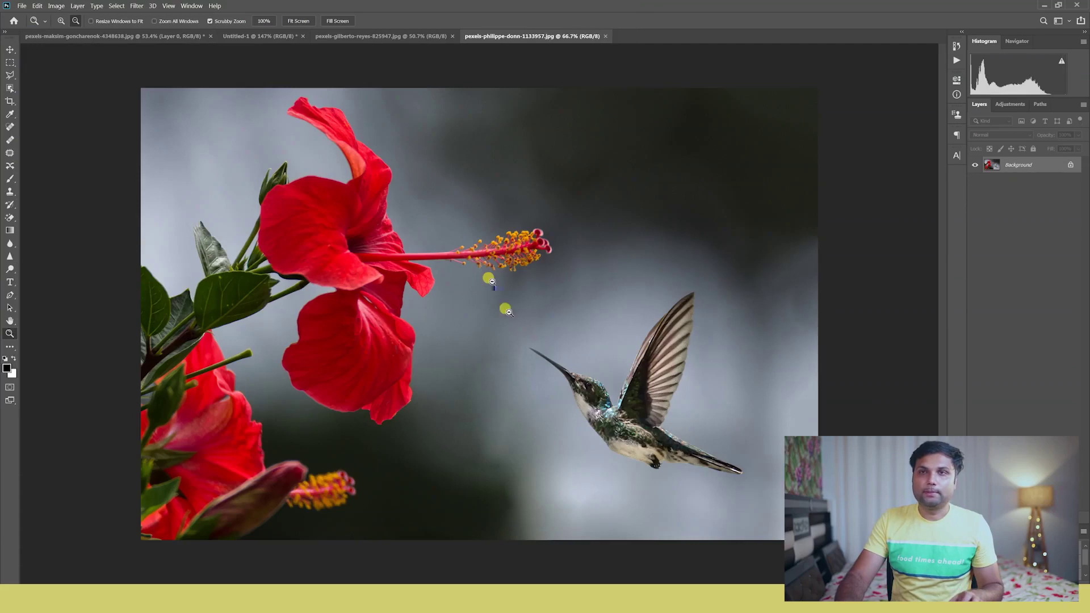
pyautogui.click(10, 88)
pyautogui.moveTo(511, 272); pyautogui.dragTo(779, 498)
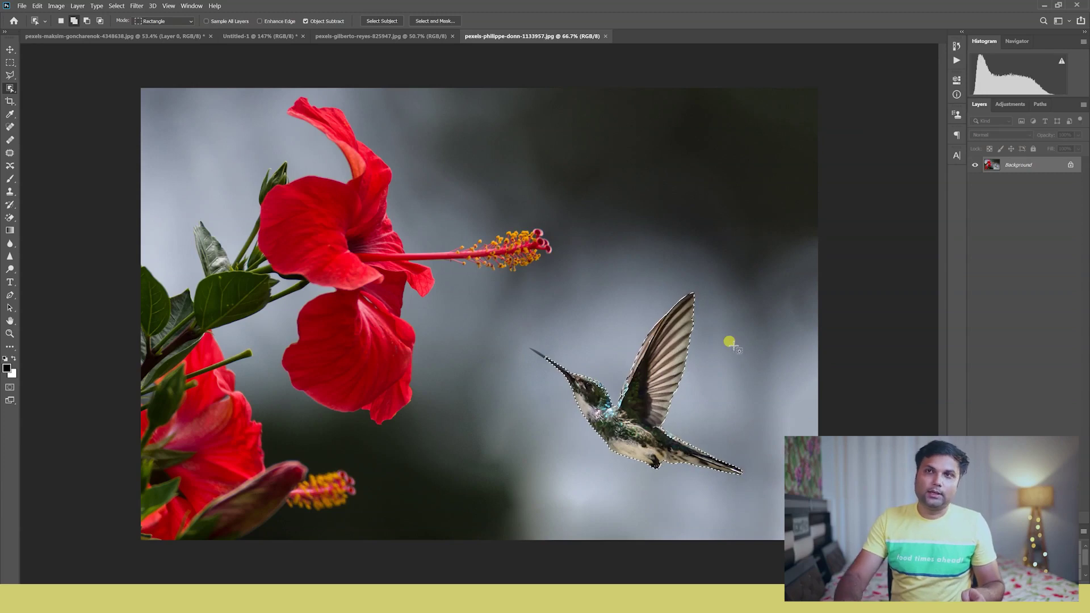
# Open the hummingbird selection in Select and Mask for close inspection of the bird's edges.
pyautogui.click(101, 6)
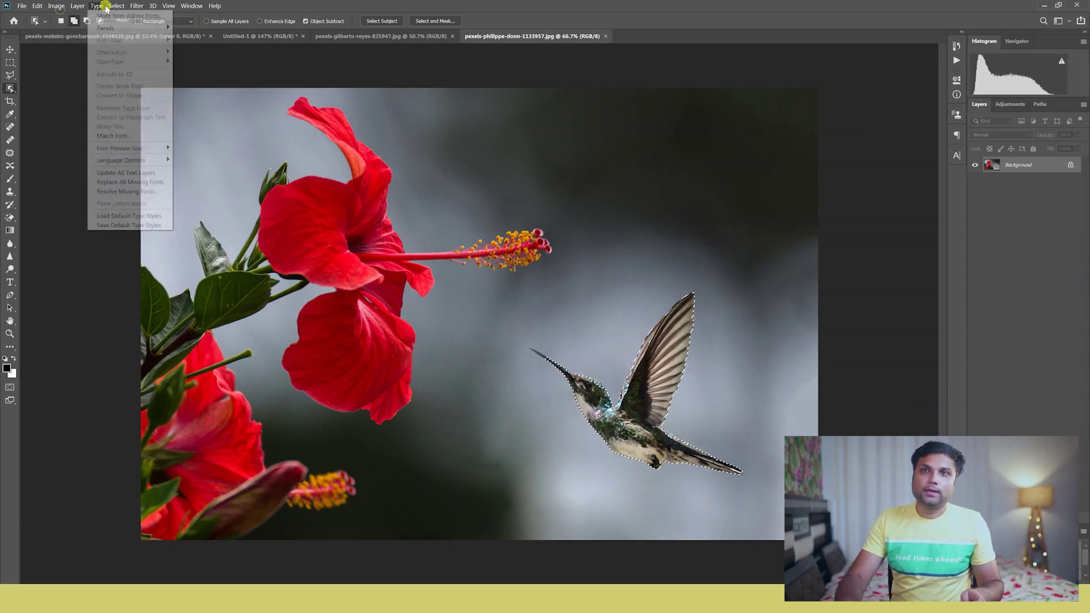
pyautogui.moveTo(116, 6)
pyautogui.click(142, 127)
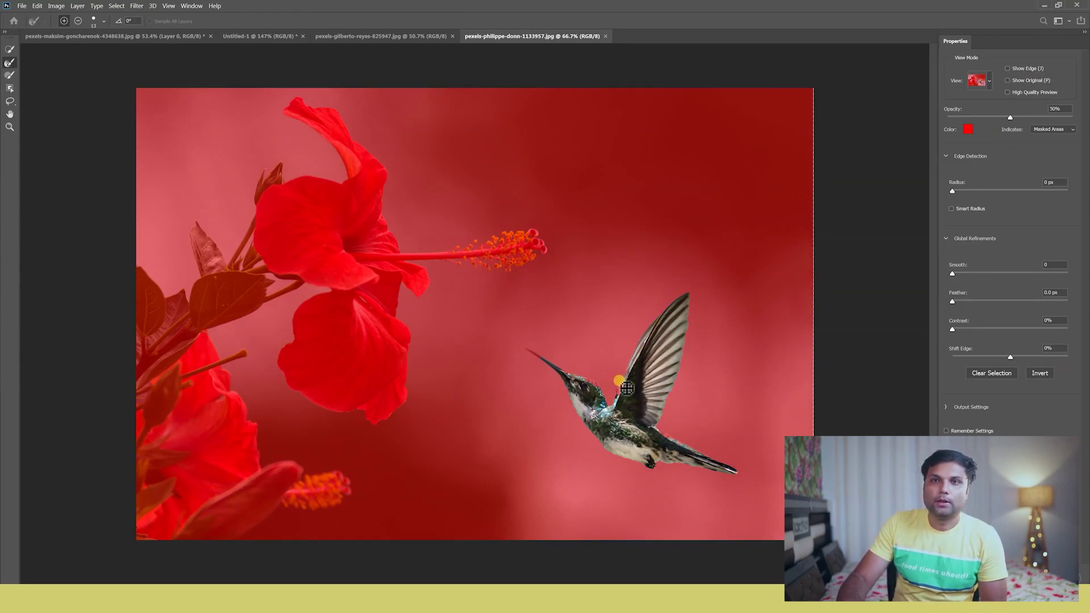
pyautogui.click(10, 126)
pyautogui.click(647, 402)
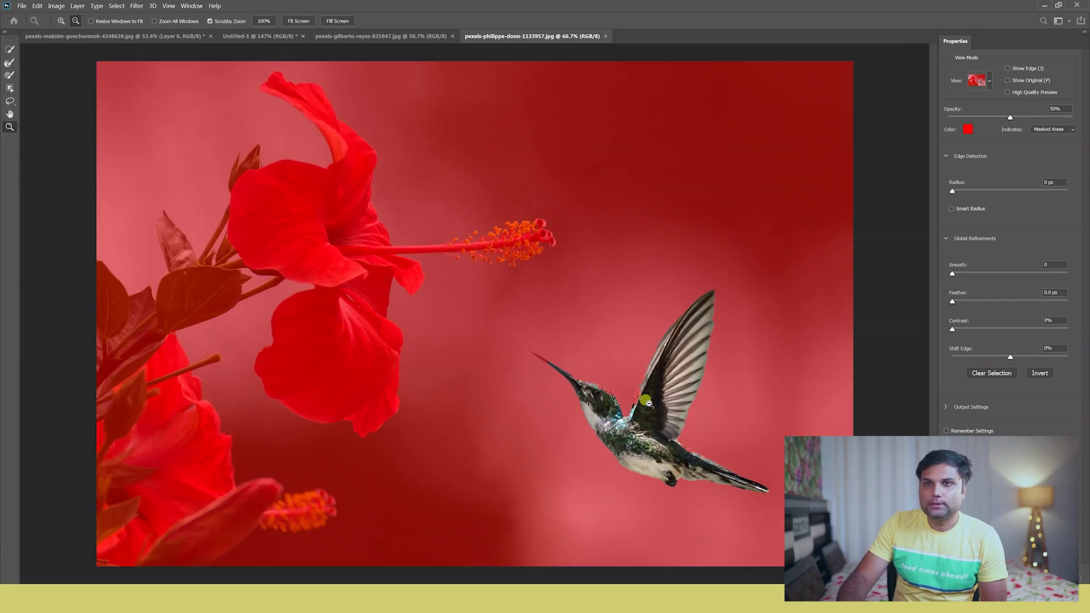
pyautogui.moveTo(647, 402); pyautogui.dragTo(657, 411)
# Set the Refine Edge Brush size to 100 and refine the edge of the hummingbird's head.
pyautogui.click(8, 63)
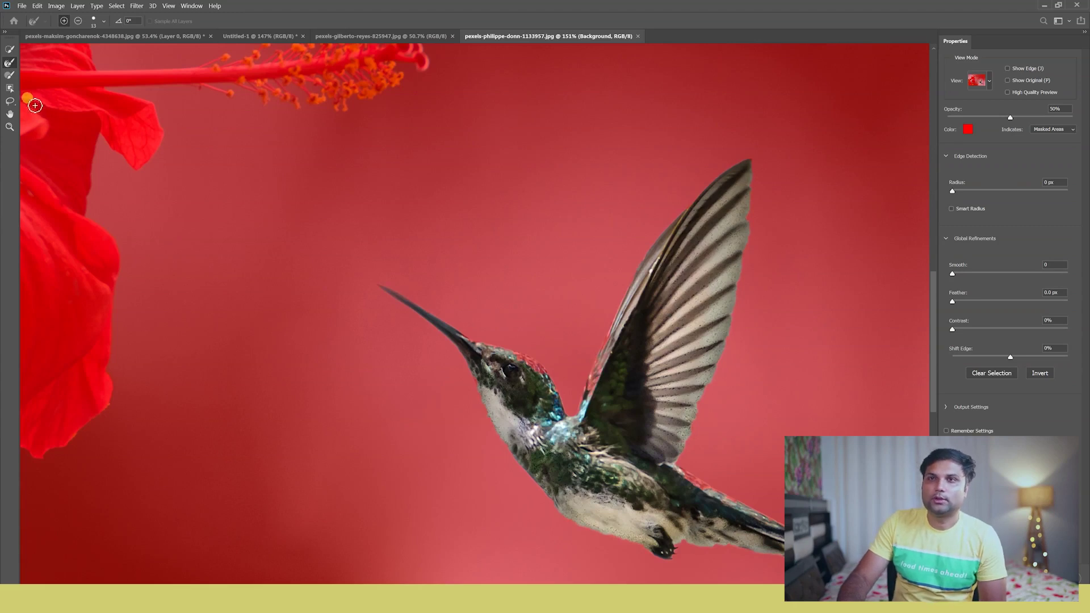
pyautogui.click(101, 23)
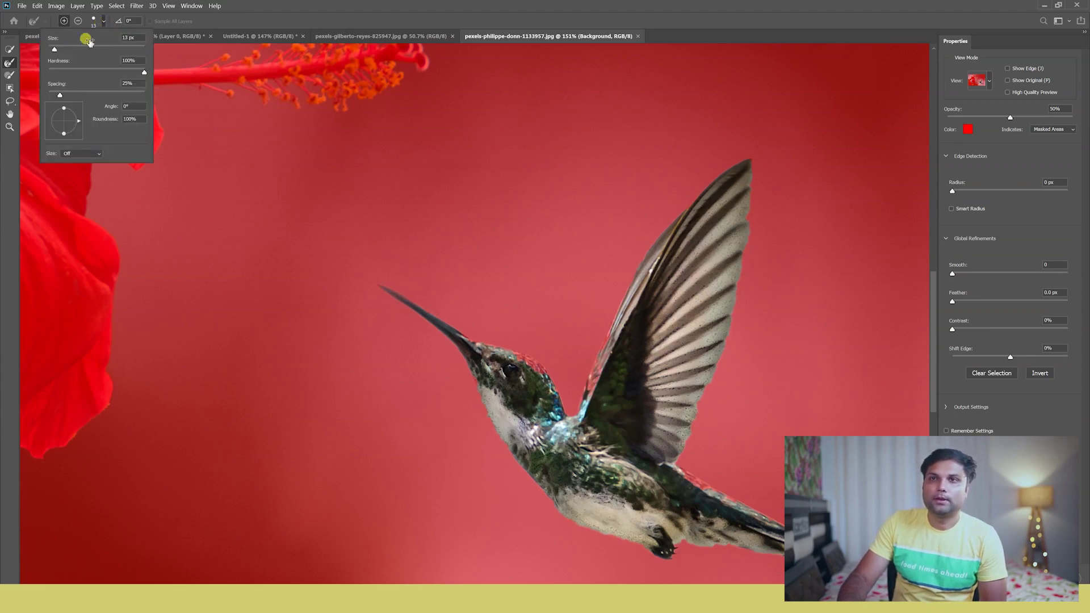
pyautogui.moveTo(80, 46); pyautogui.dragTo(34, 46)
pyautogui.click(35, 47)
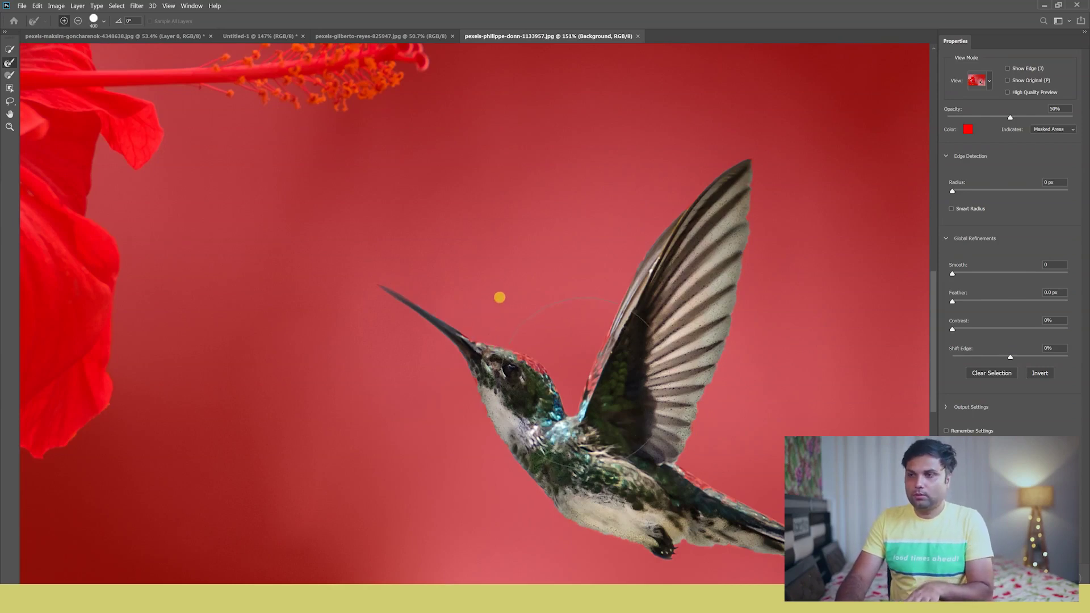
pyautogui.press('[')
pyautogui.press('[')
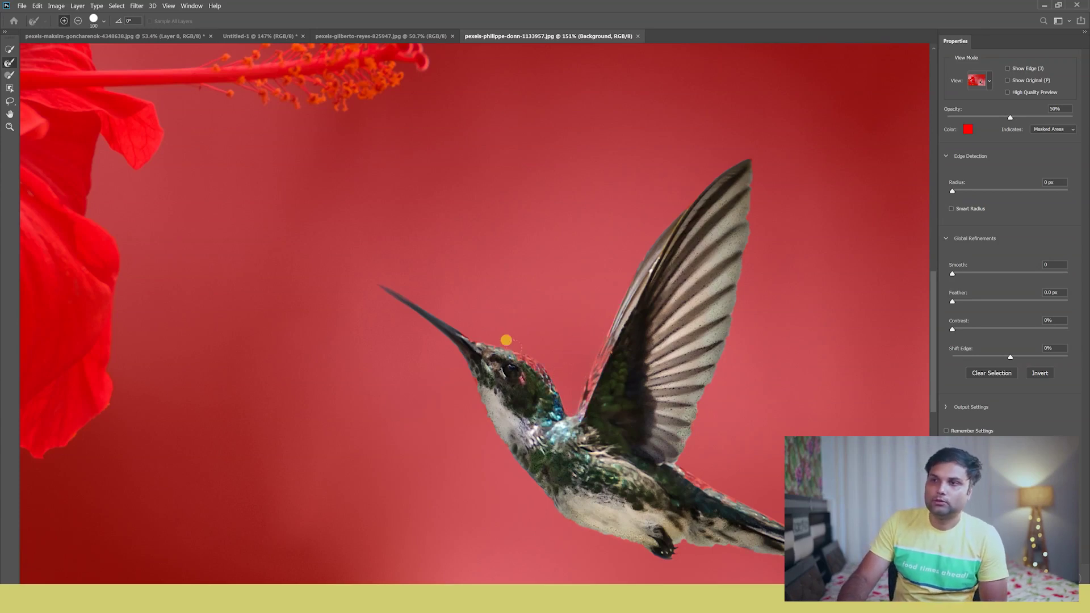
# Add the area between the hummingbird's head and wing with the Quick Selection tool and apply the refined selection.
pyautogui.click(8, 50)
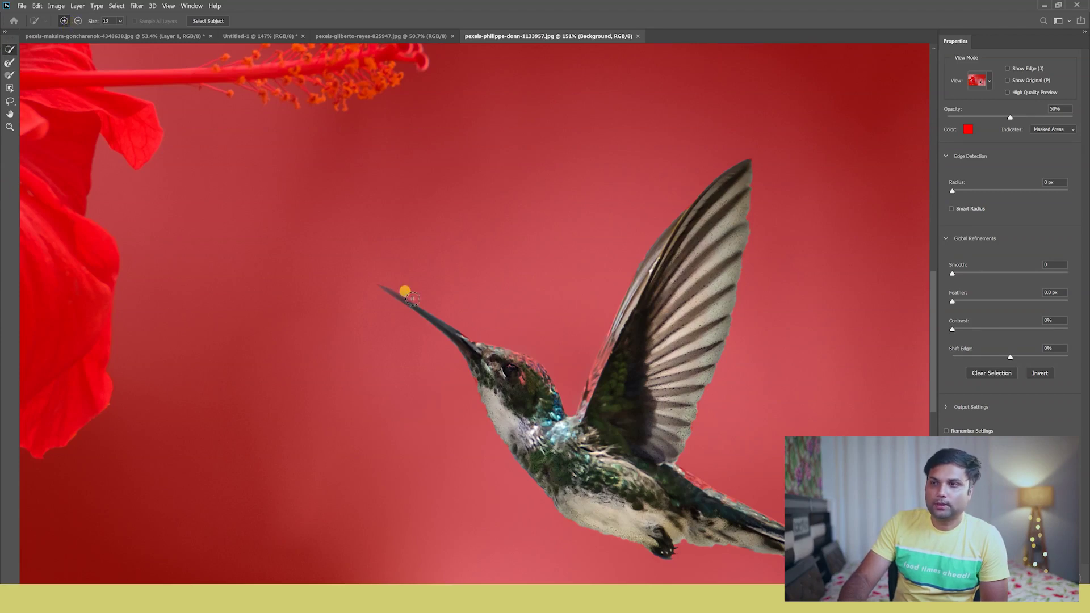
pyautogui.moveTo(559, 392)
pyautogui.mouseDown()
pyautogui.moveTo(590, 413)
pyautogui.moveTo(616, 360)
pyautogui.moveTo(591, 369)
pyautogui.mouseUp()
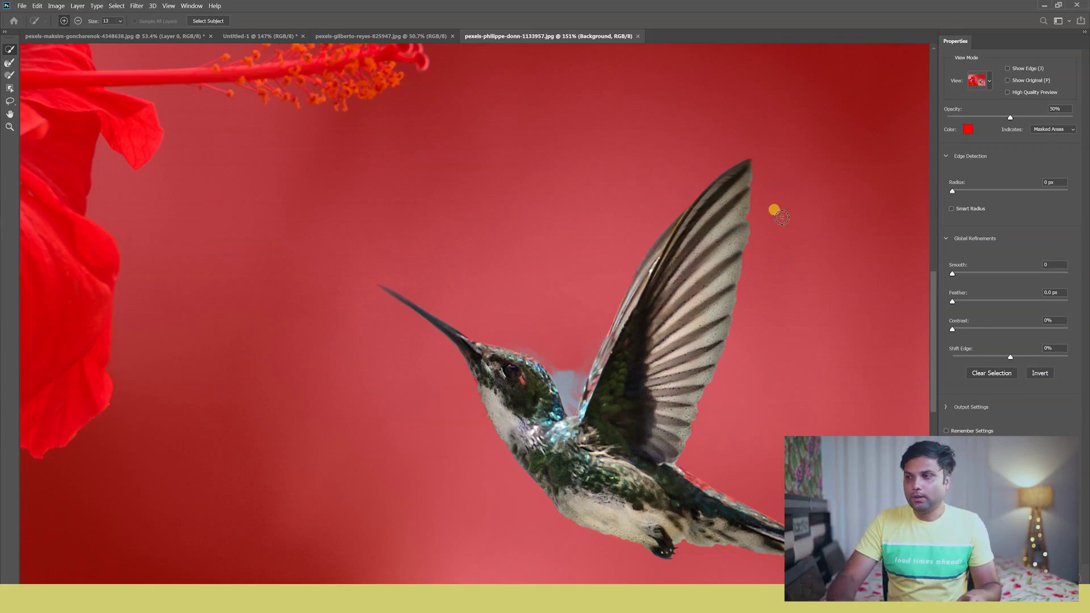
pyautogui.click(1022, 578)
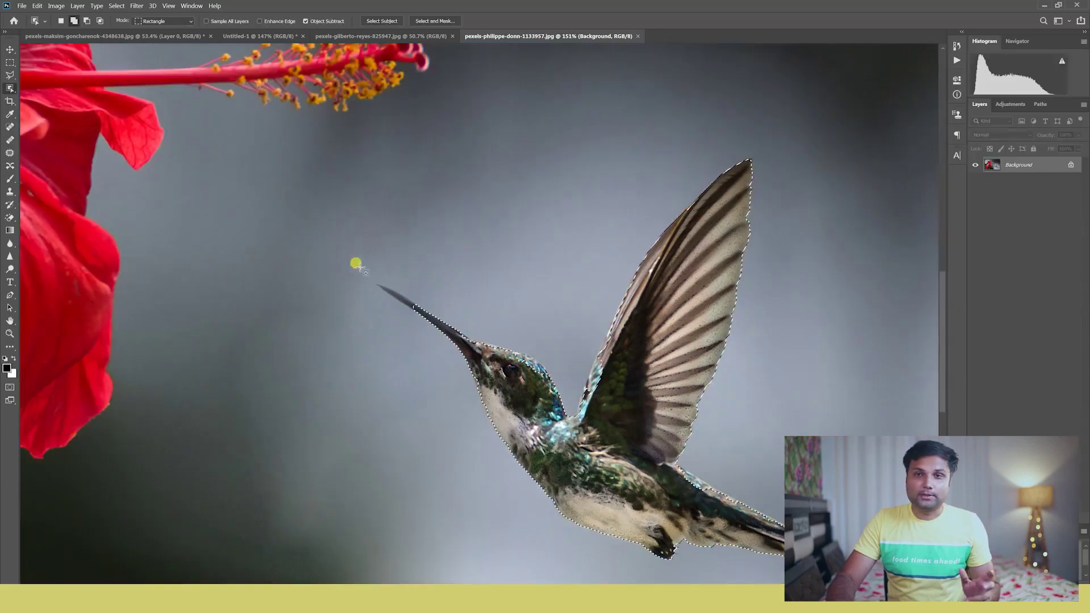
# Unlock the Background layer and move the selected hummingbird up and left toward the hibiscus with the Move tool.
pyautogui.click(11, 334)
pyautogui.moveTo(566, 366); pyautogui.dragTo(541, 344)
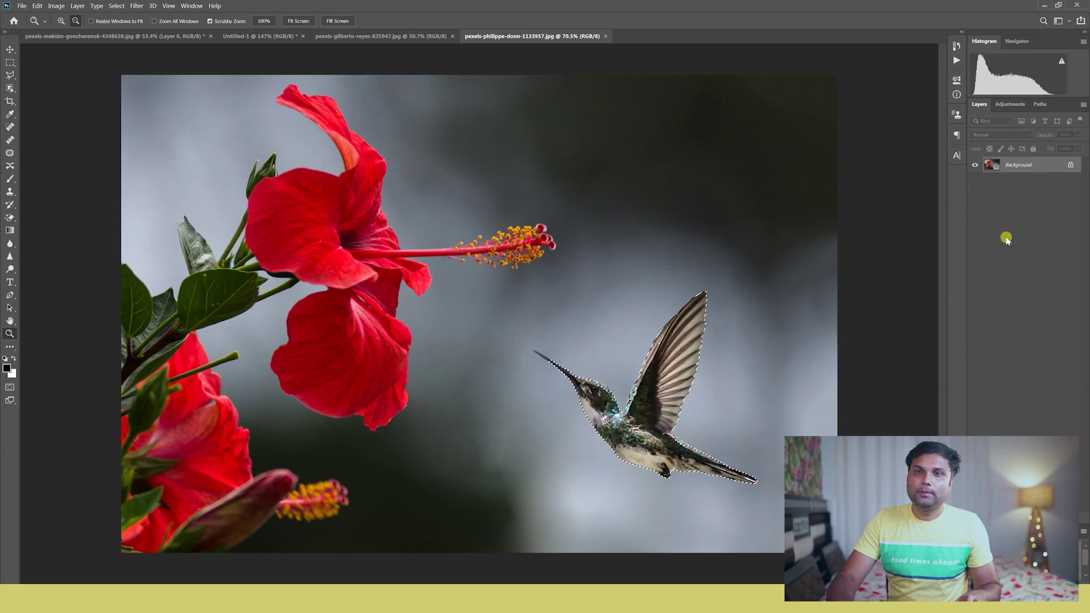
pyautogui.click(1070, 164)
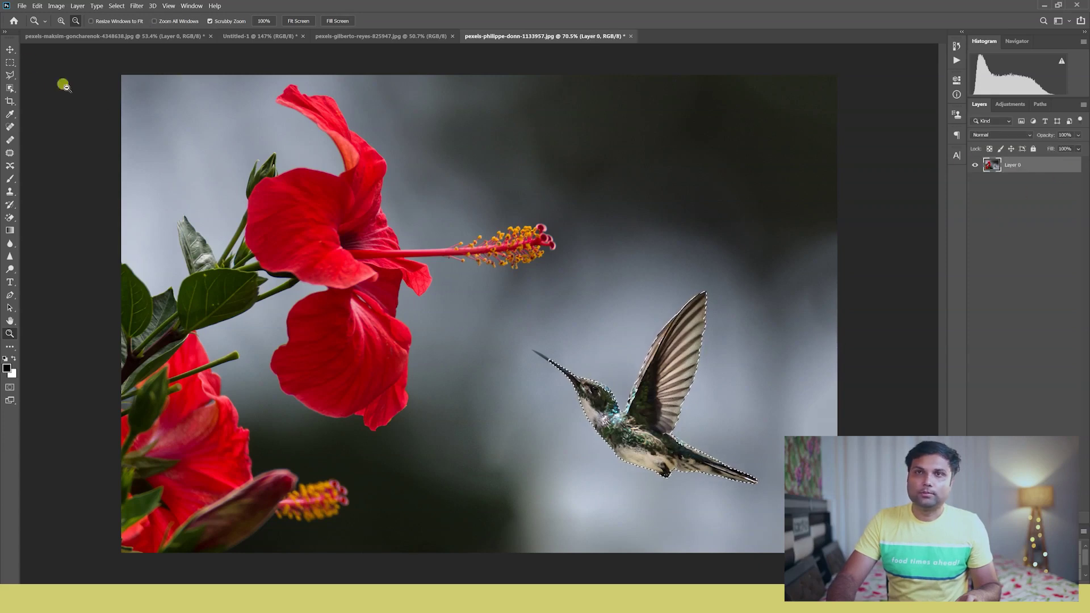
pyautogui.click(10, 49)
pyautogui.moveTo(681, 376); pyautogui.dragTo(512, 279)
pyautogui.click(9, 334)
pyautogui.moveTo(379, 344); pyautogui.dragTo(392, 353)
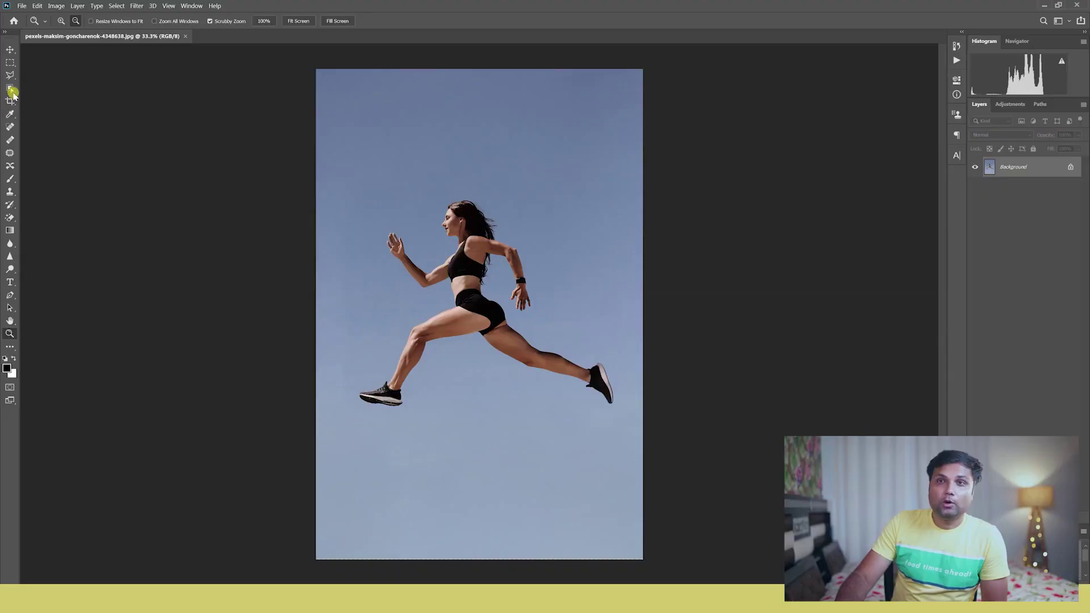
# Start a new selection with the Quick Selection tool and select the runner's front leg.
pyautogui.click(12, 92)
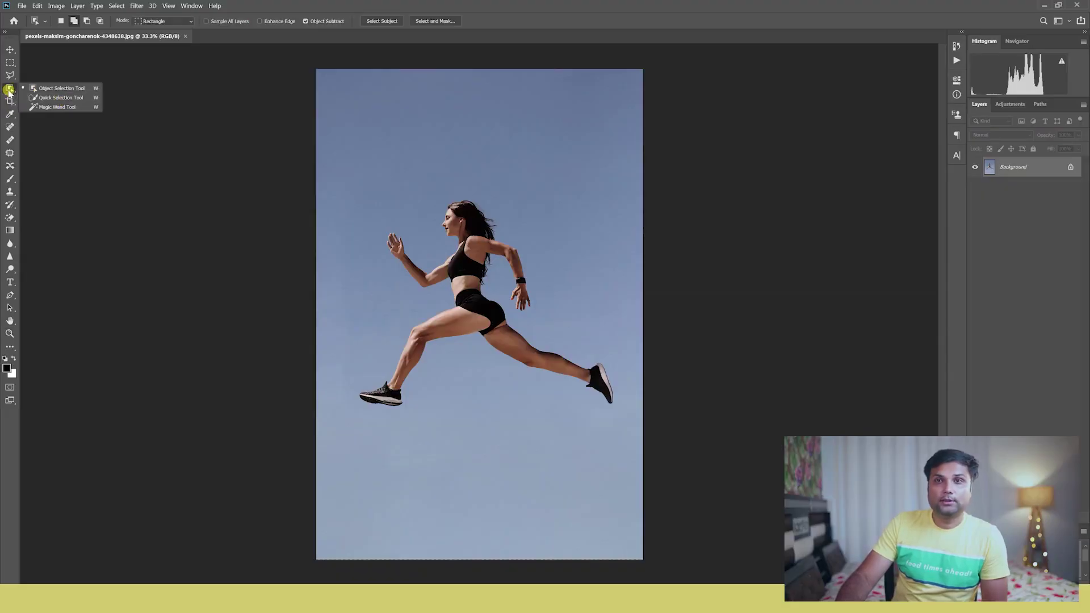
pyautogui.click(68, 98)
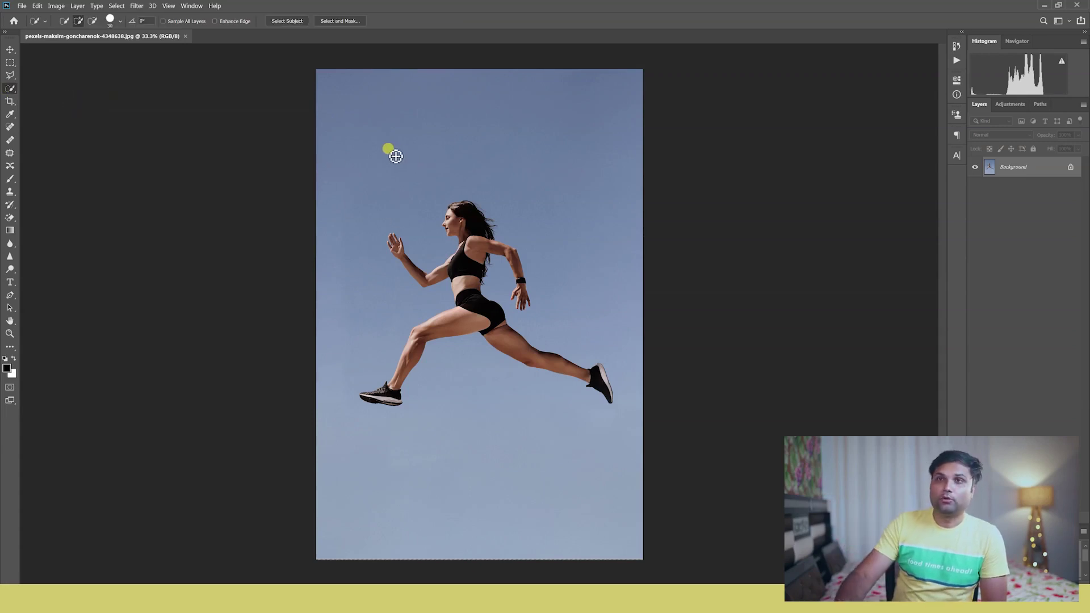
pyautogui.click(65, 21)
pyautogui.moveTo(375, 145)
pyautogui.mouseDown()
pyautogui.moveTo(358, 287)
pyautogui.moveTo(385, 452)
pyautogui.moveTo(438, 441)
pyautogui.moveTo(444, 269)
pyautogui.moveTo(465, 226)
pyautogui.moveTo(466, 315)
pyautogui.moveTo(404, 365)
pyautogui.moveTo(440, 349)
pyautogui.moveTo(515, 370)
pyautogui.moveTo(477, 367)
pyautogui.moveTo(472, 496)
pyautogui.moveTo(594, 490)
pyautogui.mouseUp()
pyautogui.hotkey('ctrl', 'd')
pyautogui.moveTo(483, 343)
pyautogui.mouseDown()
pyautogui.moveTo(464, 327)
pyautogui.moveTo(451, 333)
pyautogui.moveTo(422, 347)
pyautogui.moveTo(385, 402)
pyautogui.mouseUp()
# Add the missed sole and toe areas of the runner's front shoe to the quick selection.
pyautogui.press('z')
pyautogui.moveTo(447, 343); pyautogui.dragTo(462, 353)
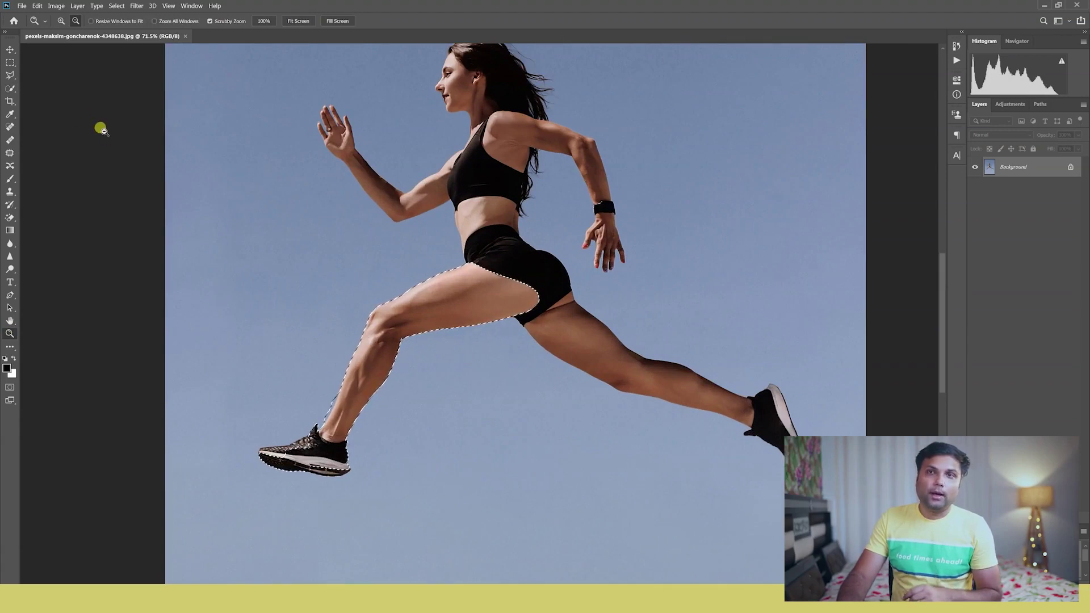
pyautogui.click(10, 88)
pyautogui.moveTo(319, 457); pyautogui.dragTo(335, 480)
pyautogui.moveTo(271, 468); pyautogui.dragTo(293, 457)
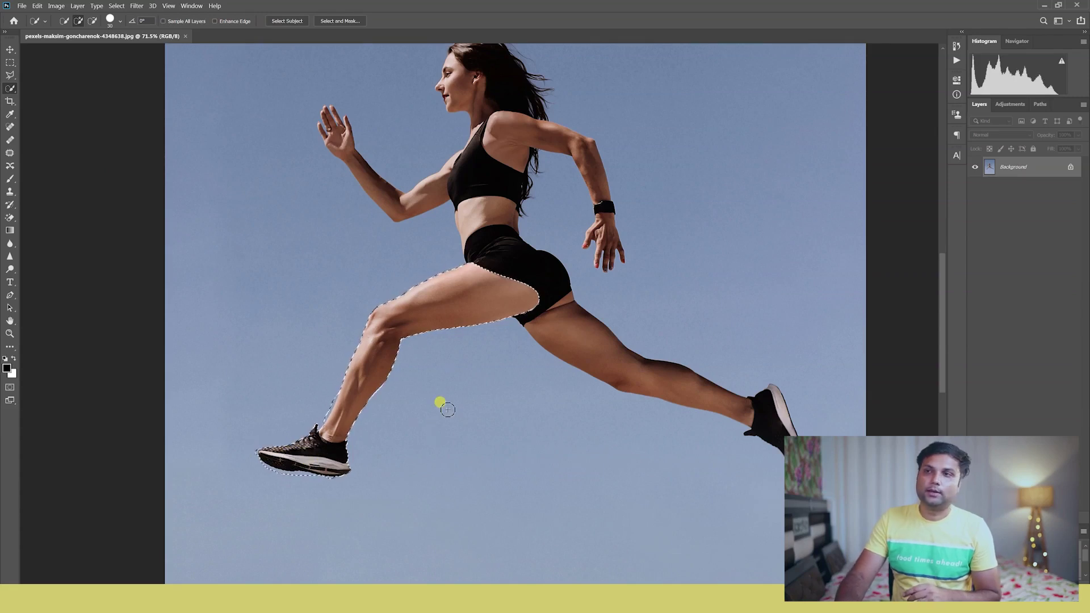
# Extend the quick selection over the runner's torso, head, both arms and rear leg.
pyautogui.moveTo(501, 266)
pyautogui.mouseDown()
pyautogui.moveTo(505, 164)
pyautogui.moveTo(488, 91)
pyautogui.moveTo(441, 73)
pyautogui.moveTo(448, 91)
pyautogui.moveTo(340, 122)
pyautogui.moveTo(369, 185)
pyautogui.moveTo(562, 172)
pyautogui.moveTo(576, 144)
pyautogui.moveTo(606, 218)
pyautogui.moveTo(601, 247)
pyautogui.moveTo(587, 230)
pyautogui.moveTo(593, 239)
pyautogui.mouseUp()
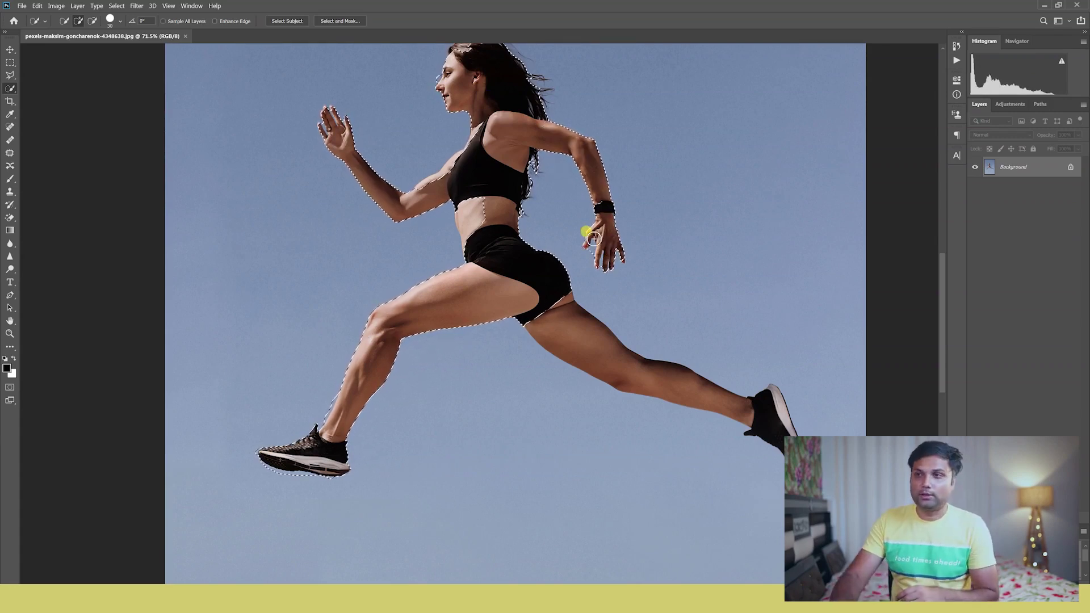
pyautogui.moveTo(545, 321); pyautogui.dragTo(786, 420)
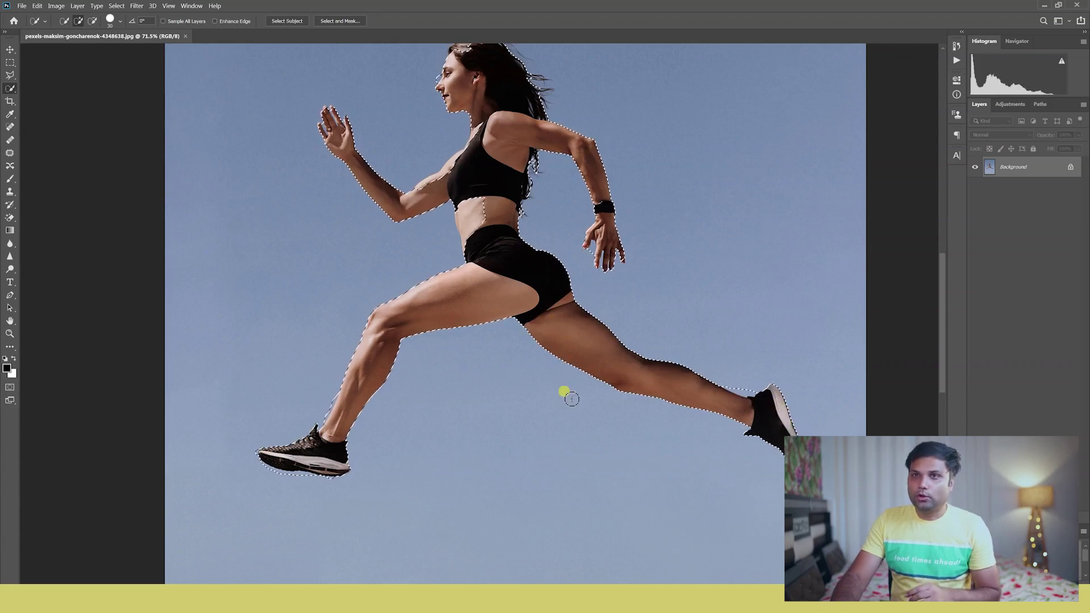
pyautogui.click(92, 21)
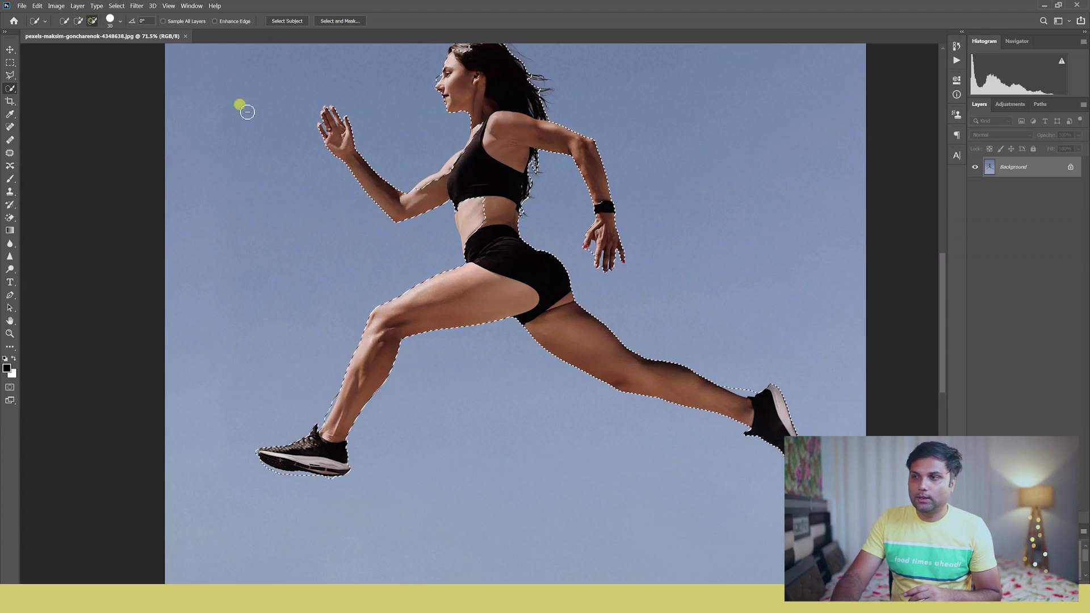
pyautogui.moveTo(840, 396)
pyautogui.mouseDown()
pyautogui.moveTo(741, 395)
pyautogui.moveTo(691, 367)
pyautogui.mouseUp()
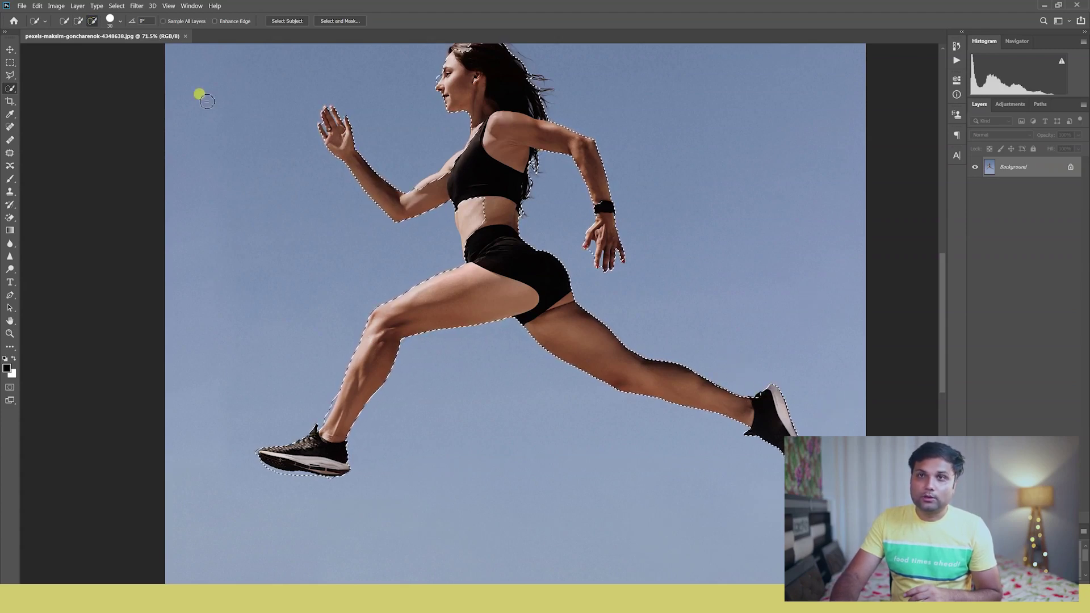
pyautogui.click(78, 21)
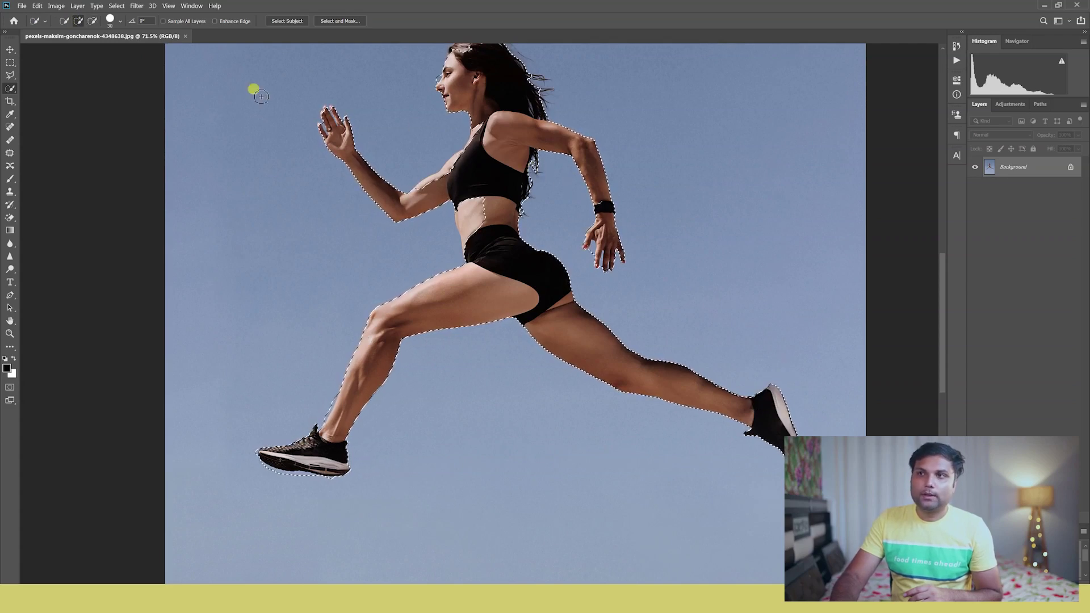
pyautogui.scroll(3, 562, 210)
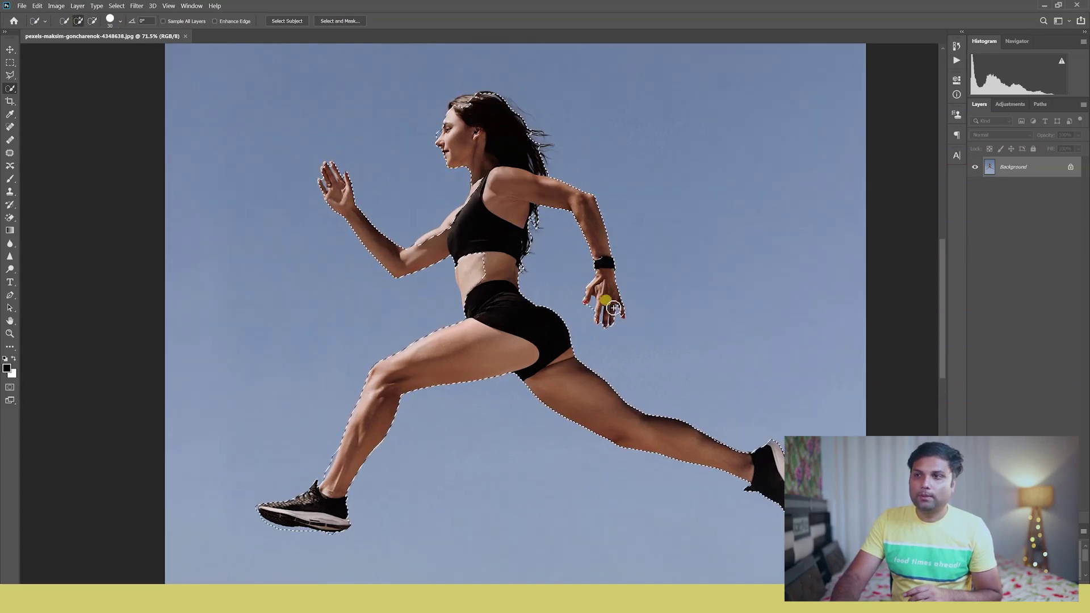
# Touch up the selection around the runner's hair and add the missed bare midriff.
pyautogui.click(93, 22)
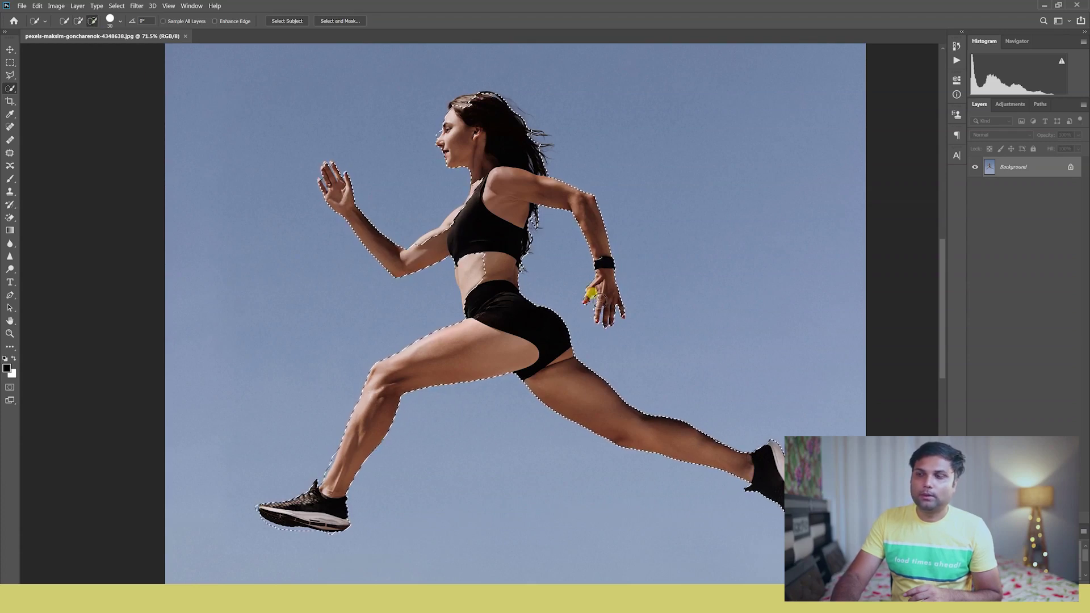
pyautogui.moveTo(537, 157)
pyautogui.mouseDown()
pyautogui.moveTo(536, 141)
pyautogui.moveTo(476, 106)
pyautogui.moveTo(459, 111)
pyautogui.mouseUp()
pyautogui.click(80, 21)
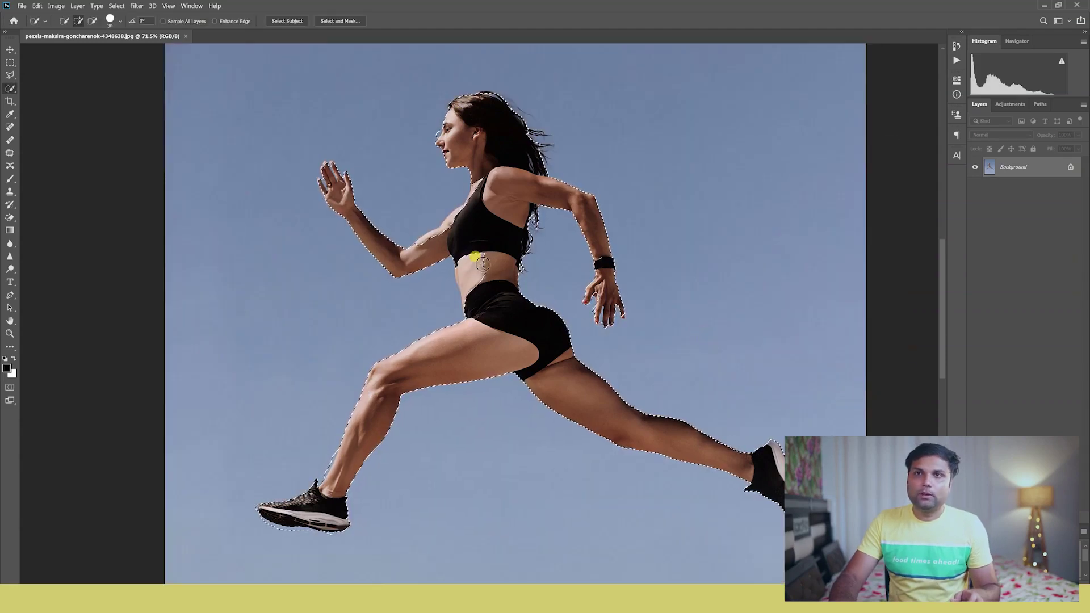
pyautogui.click(482, 261)
pyautogui.click(93, 21)
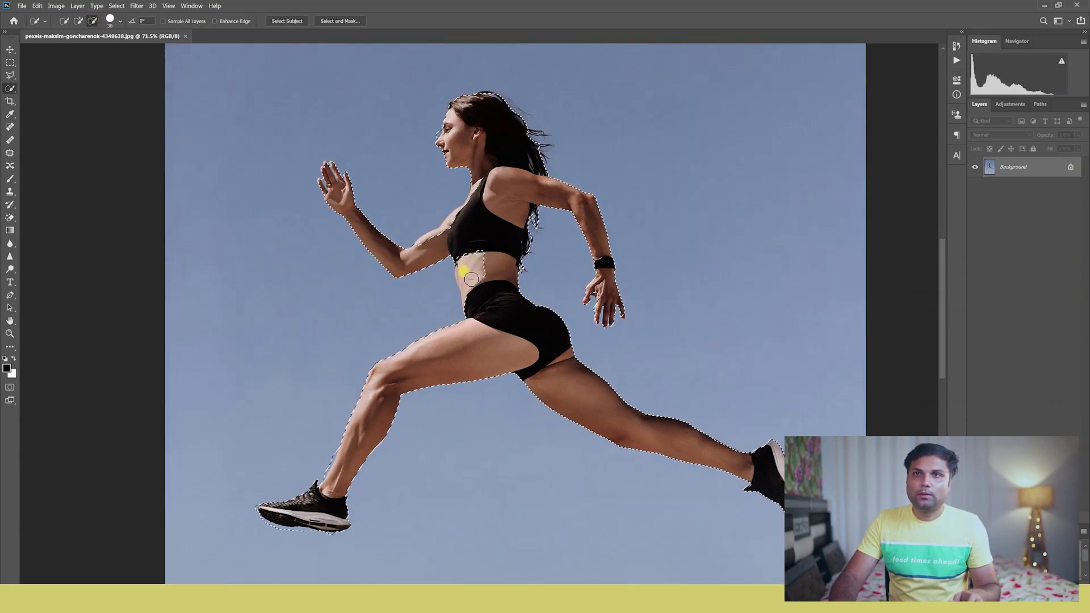
pyautogui.click(78, 21)
pyautogui.moveTo(490, 268); pyautogui.dragTo(469, 276)
pyautogui.click(470, 271)
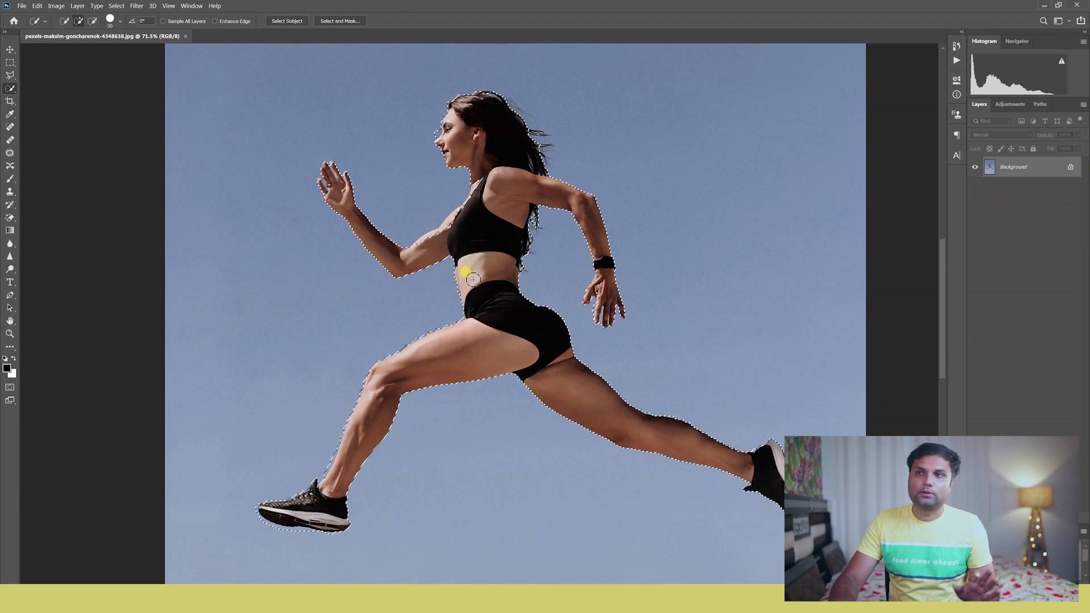
# Refine the runner selection in Refine Edge with Smooth 17 and Feather 2.3 px, and apply it.
pyautogui.click(117, 6)
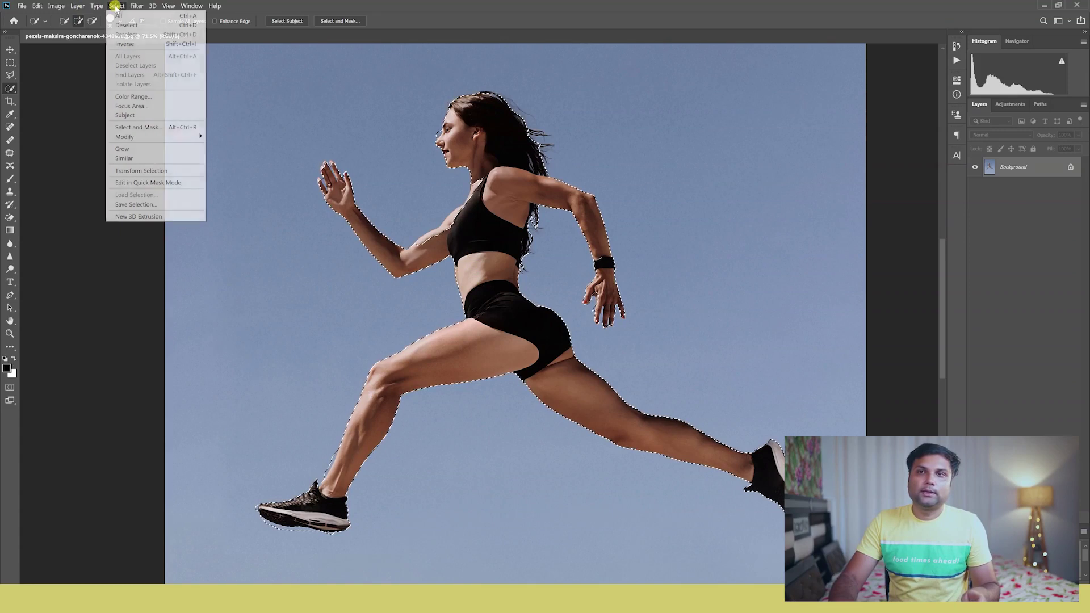
pyautogui.keyDown('shift'); pyautogui.click(136, 127); pyautogui.keyUp('shift')
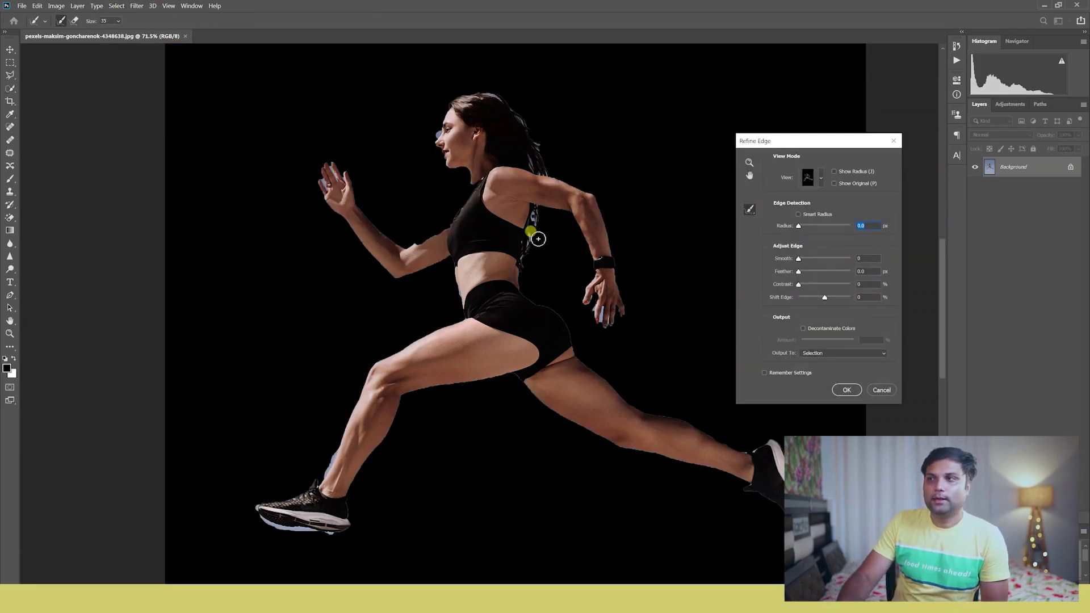
pyautogui.moveTo(798, 258); pyautogui.dragTo(804, 272)
pyautogui.moveTo(799, 225); pyautogui.dragTo(798, 225)
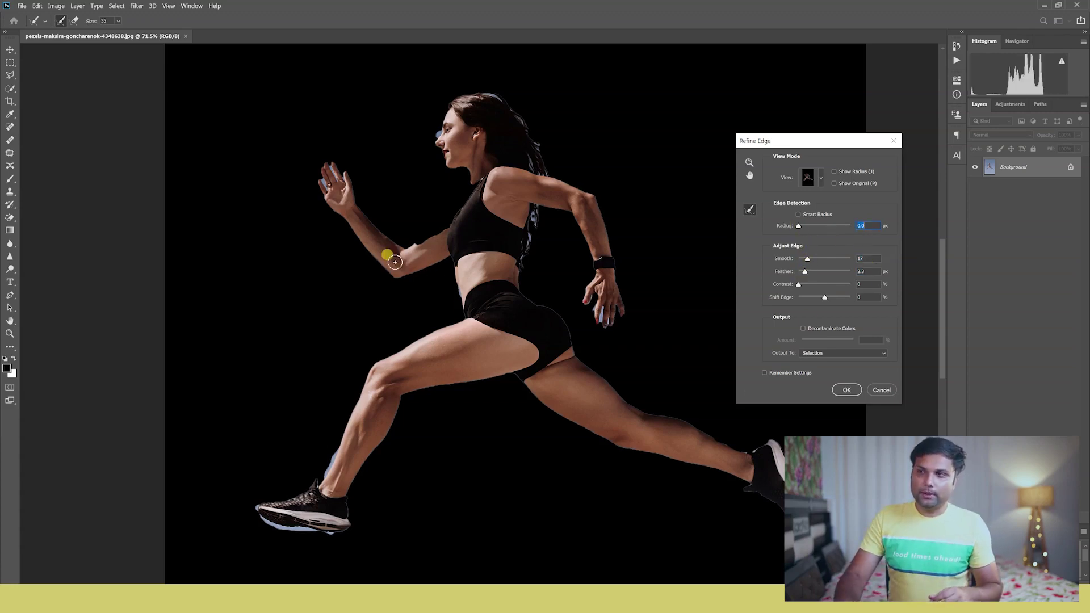
pyautogui.click(846, 390)
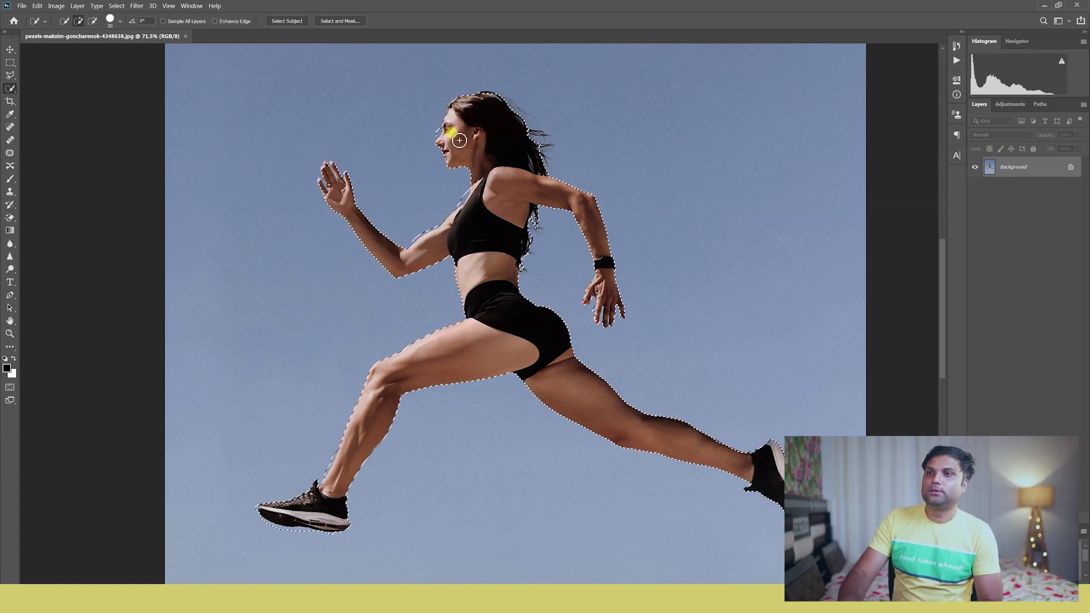
# Subtract along the edge of the runner's front upper arm from the selection.
pyautogui.click(91, 21)
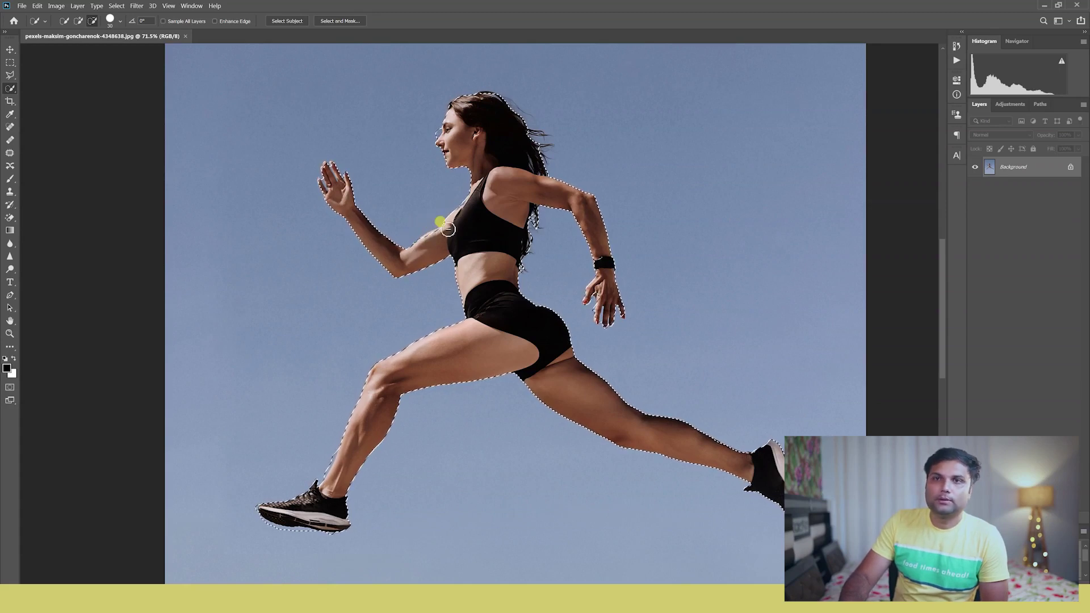
pyautogui.click(78, 21)
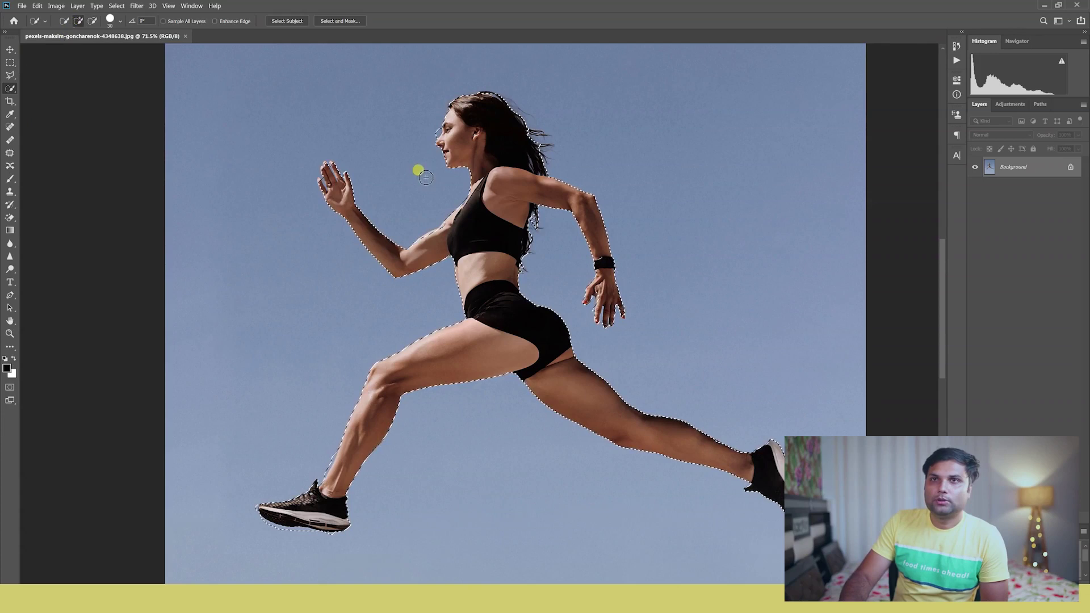
pyautogui.click(92, 21)
pyautogui.click(10, 333)
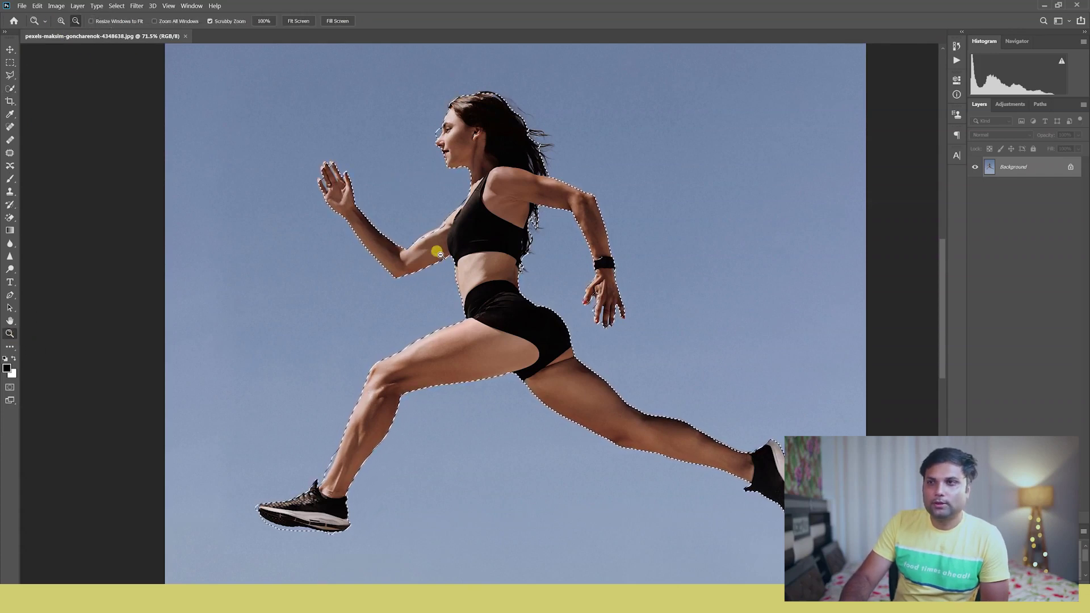
pyautogui.click(458, 274)
pyautogui.scroll(2, 443, 229)
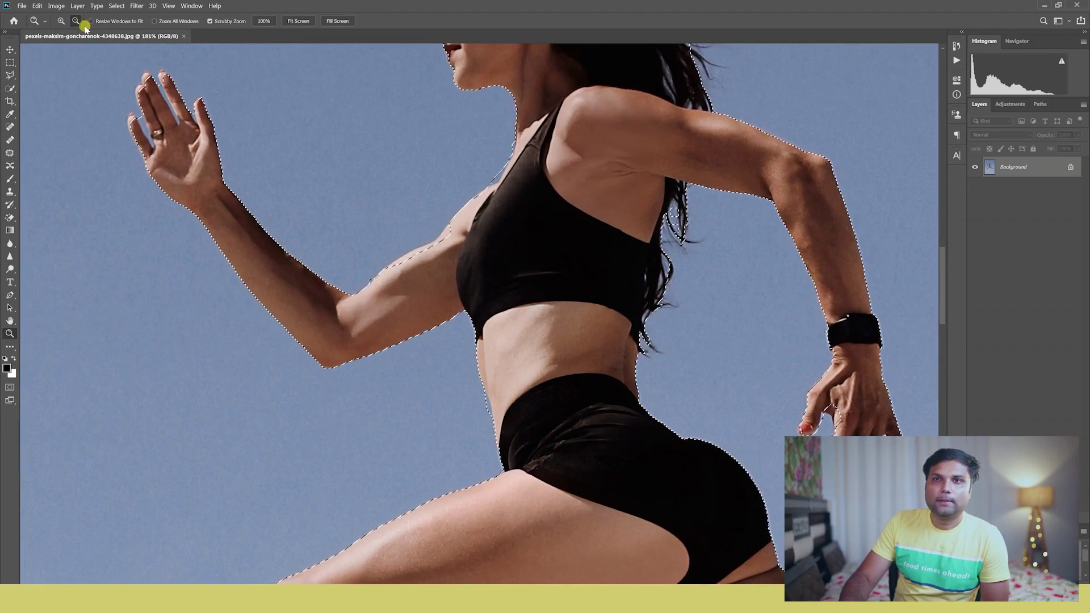
pyautogui.click(10, 89)
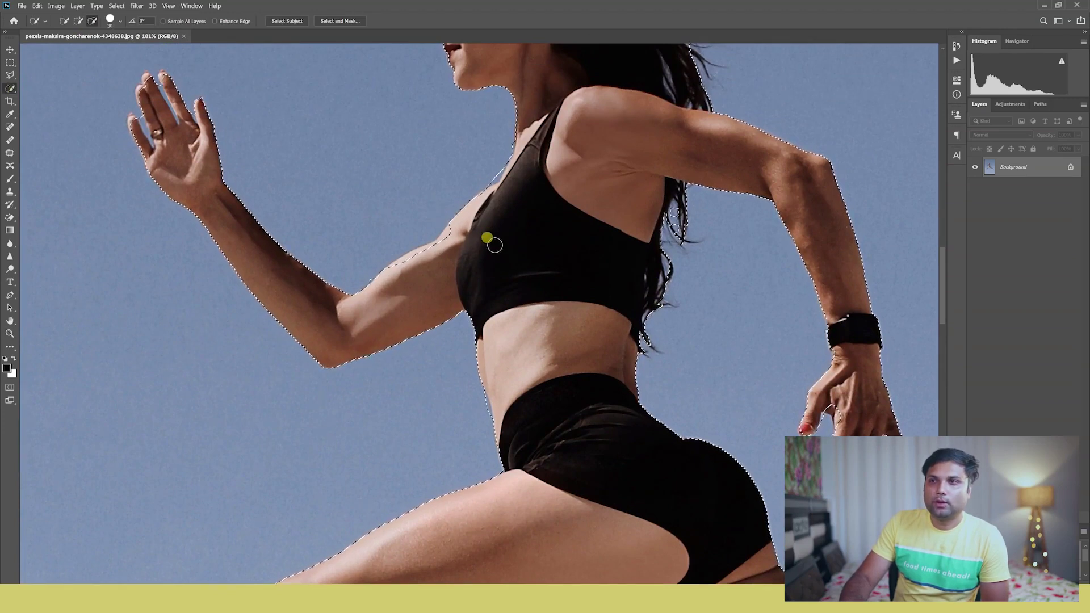
pyautogui.moveTo(452, 226); pyautogui.dragTo(430, 246)
# Add the edge strip along the runner's front upper arm and chest to the selection.
pyautogui.click(78, 21)
pyautogui.moveTo(448, 206); pyautogui.dragTo(435, 230)
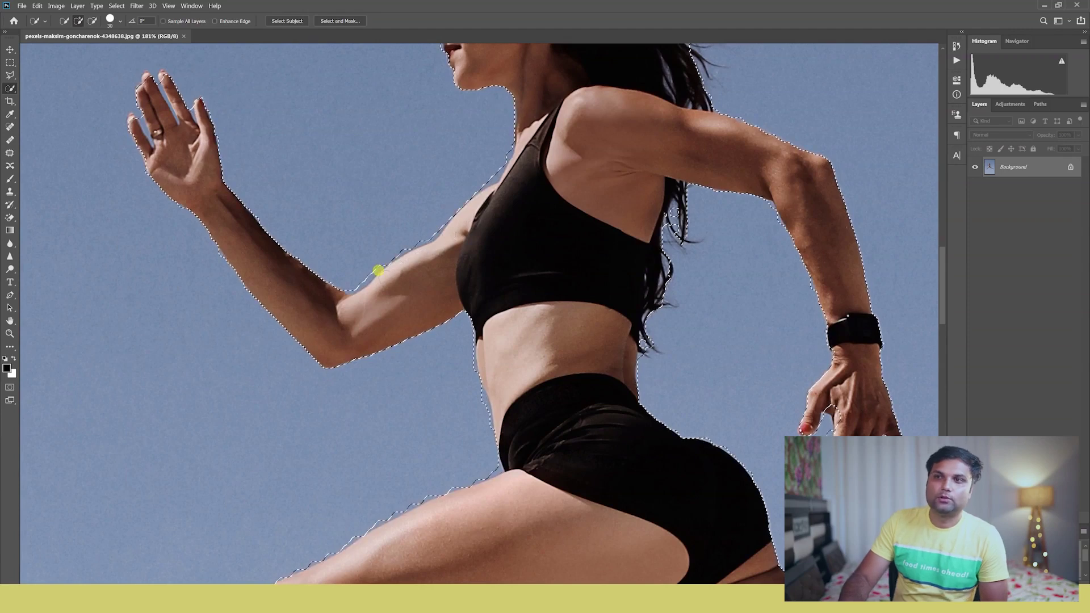
pyautogui.click(9, 334)
pyautogui.moveTo(516, 339); pyautogui.dragTo(484, 285)
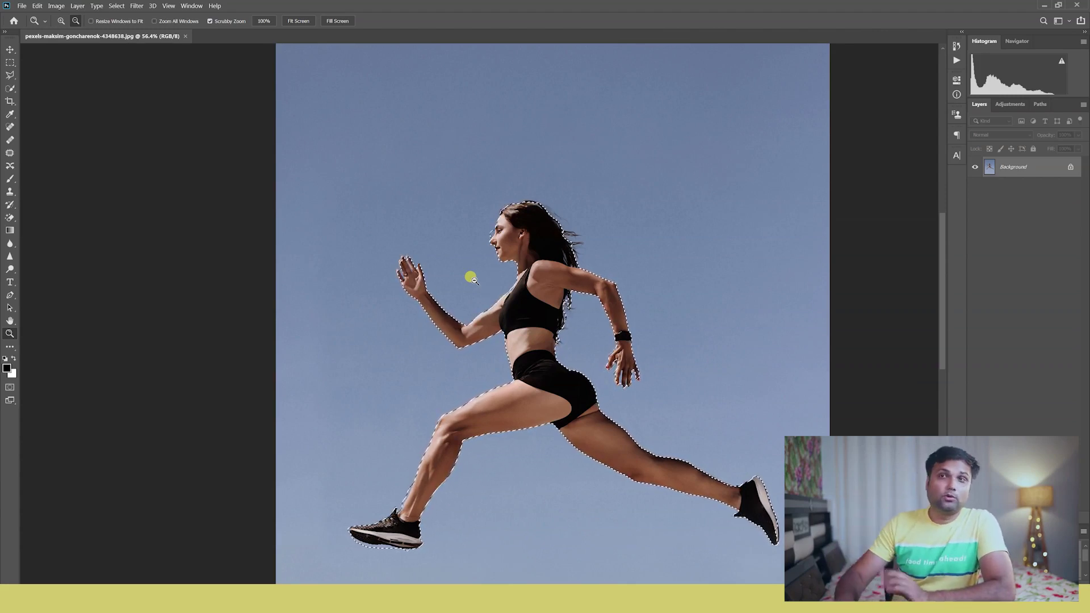
# Unlock the Background layer and move the selected runner slightly up and left with the Move tool.
pyautogui.click(116, 5)
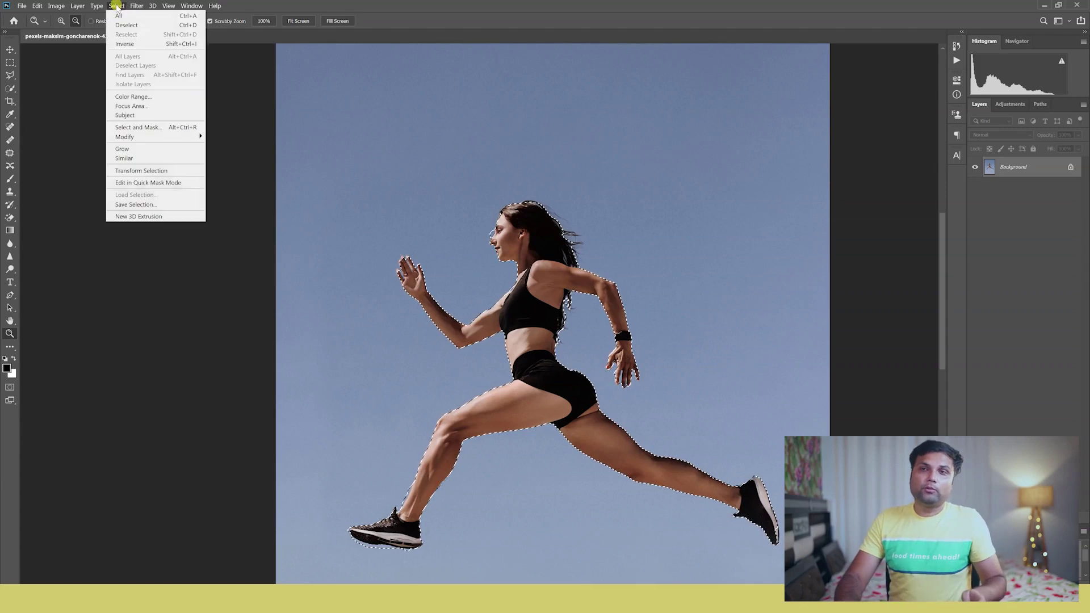
pyautogui.click(1069, 167)
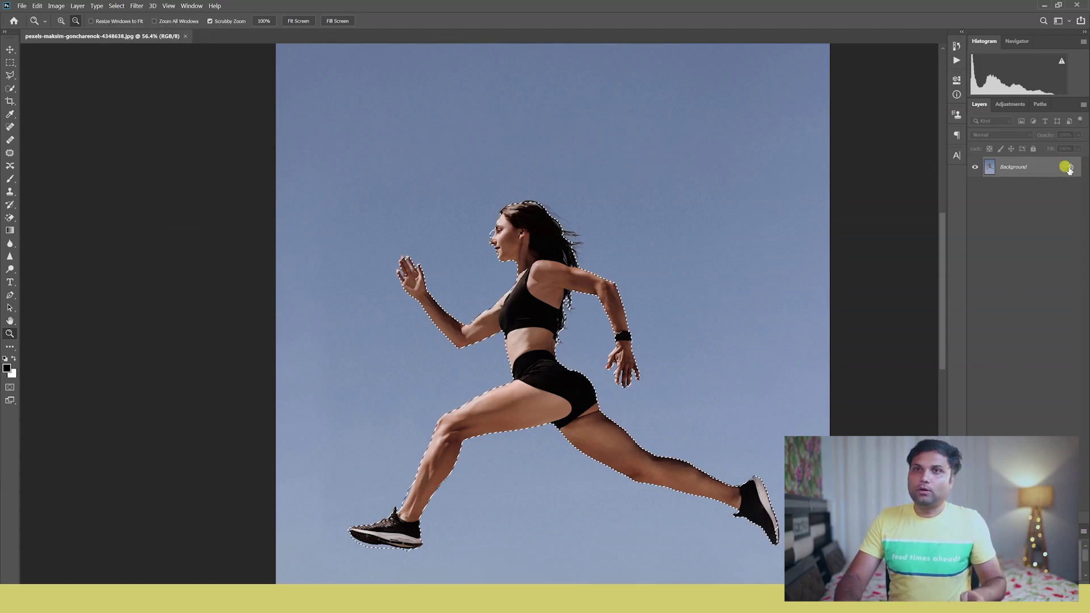
pyautogui.press('v')
pyautogui.moveTo(582, 236); pyautogui.dragTo(552, 250)
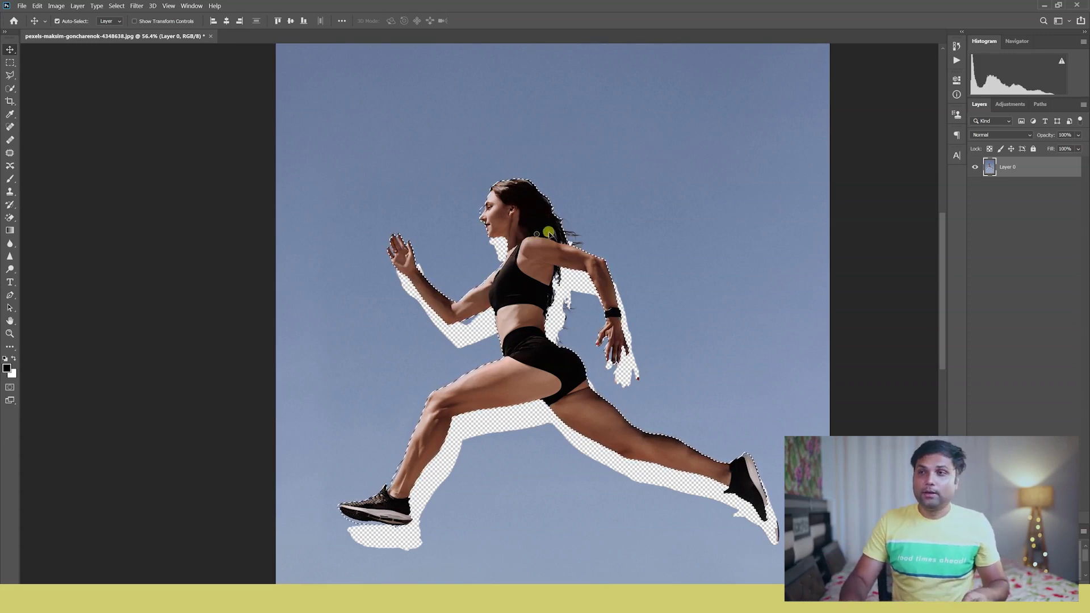
# Undo the runner's move, the layer unlock and the selection.
pyautogui.hotkey('ctrl', 'z')
pyautogui.hotkey('ctrl', 'z')
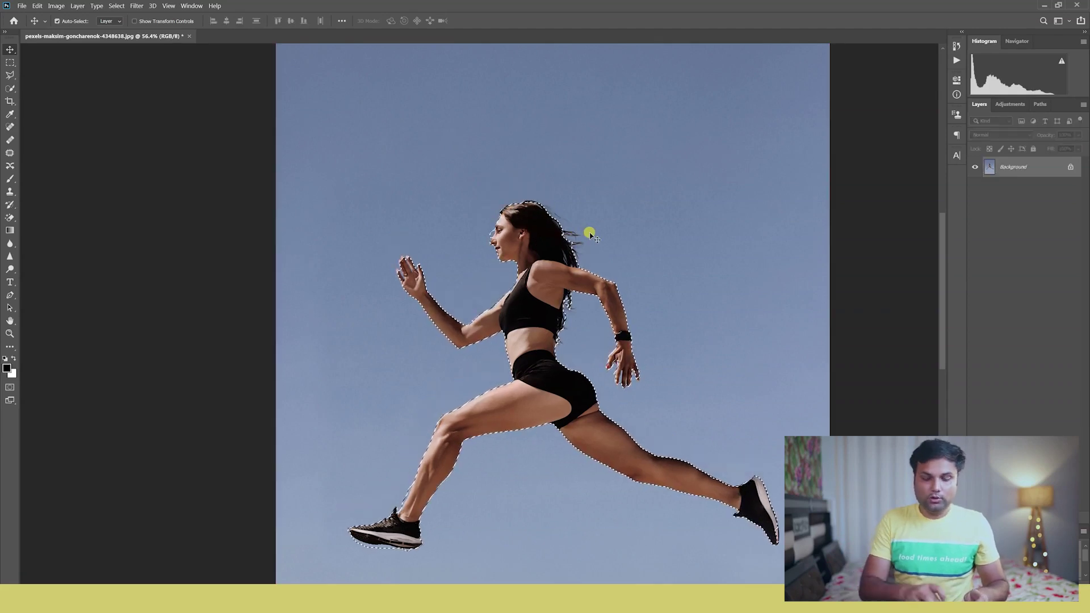
pyautogui.hotkey('ctrl', 'z')
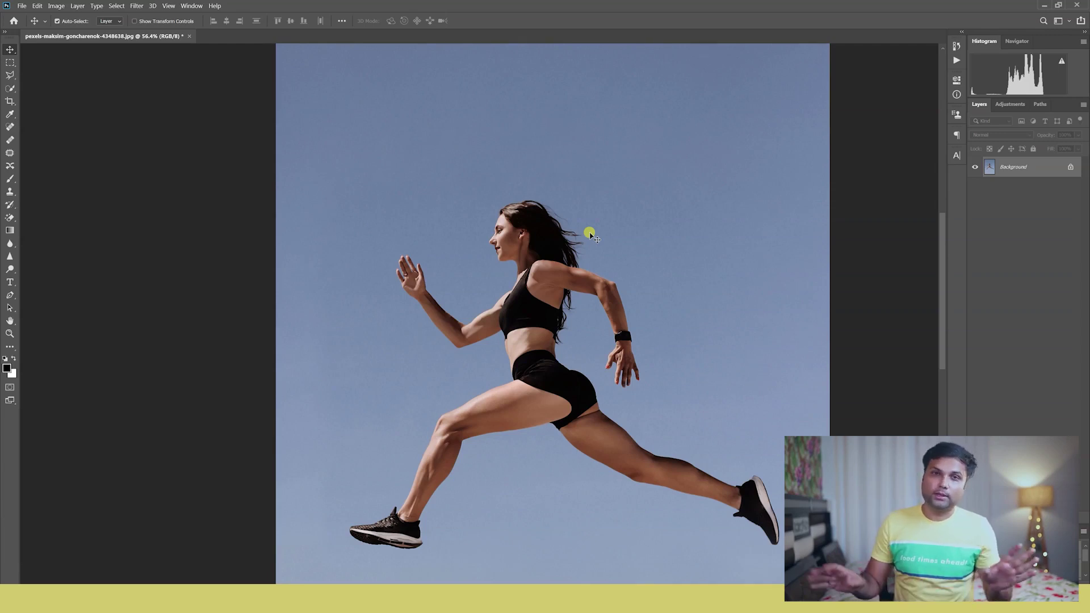
pyautogui.hotkey('ctrl', 'z')
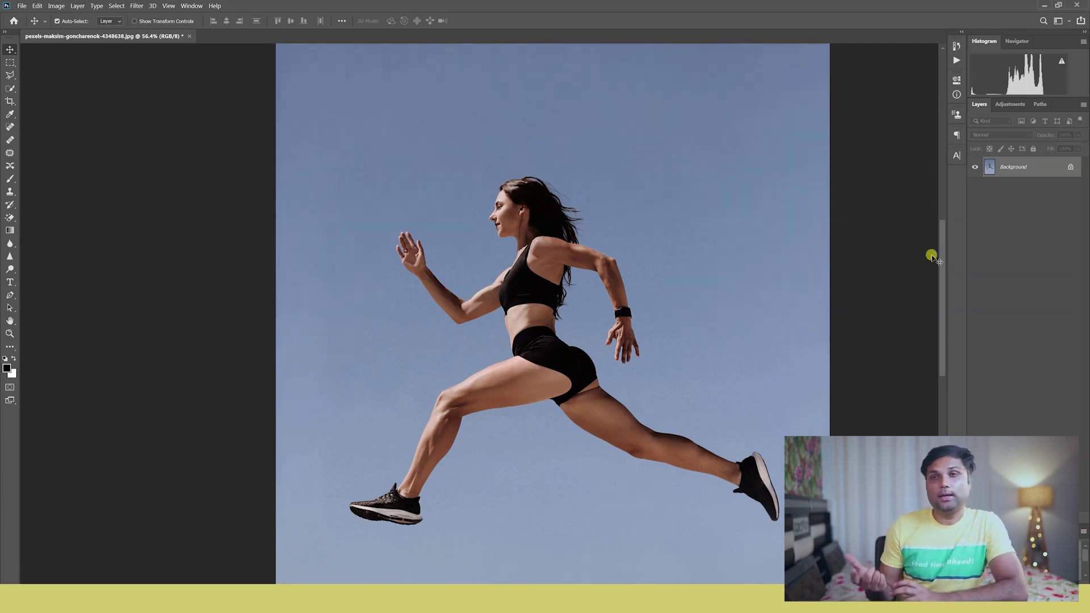
# Unlock the Background layer and show its Properties with the Remove Background and Select Subject quick actions.
pyautogui.click(1068, 167)
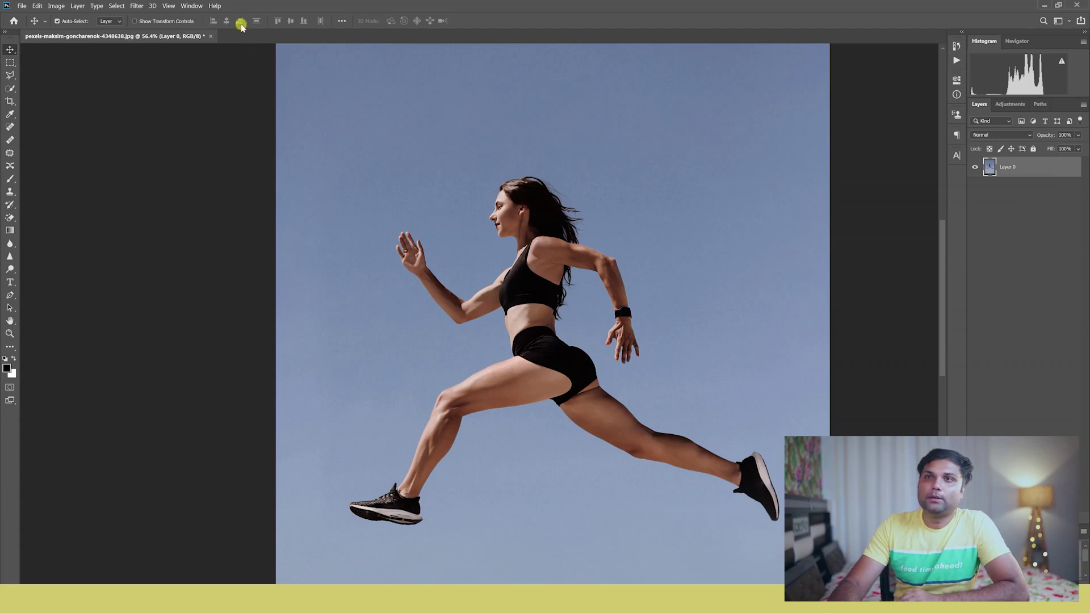
pyautogui.click(186, 6)
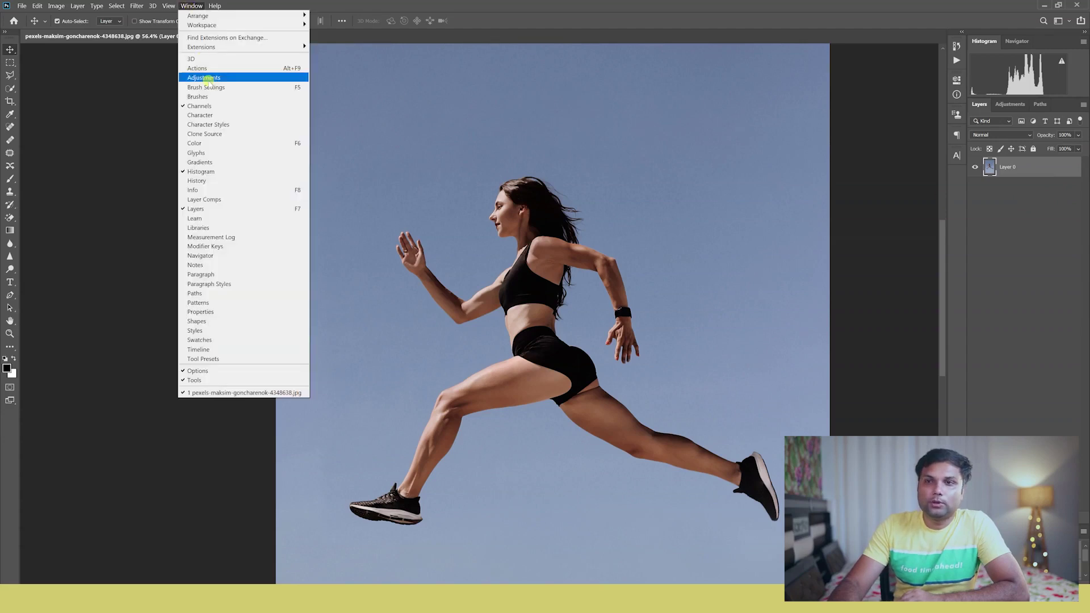
pyautogui.click(222, 312)
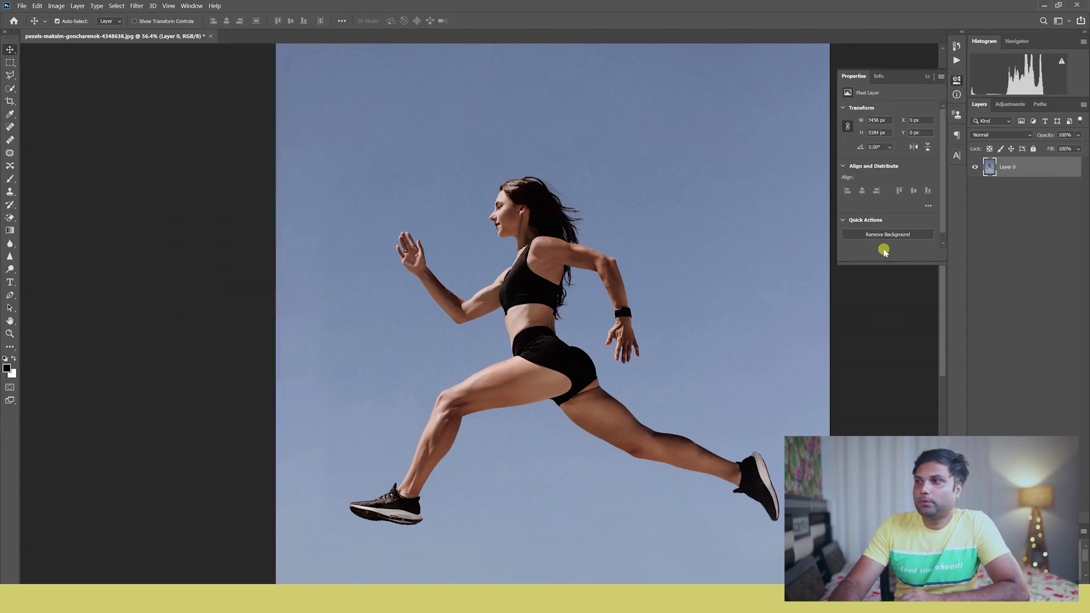
pyautogui.scroll(-1, 942, 171)
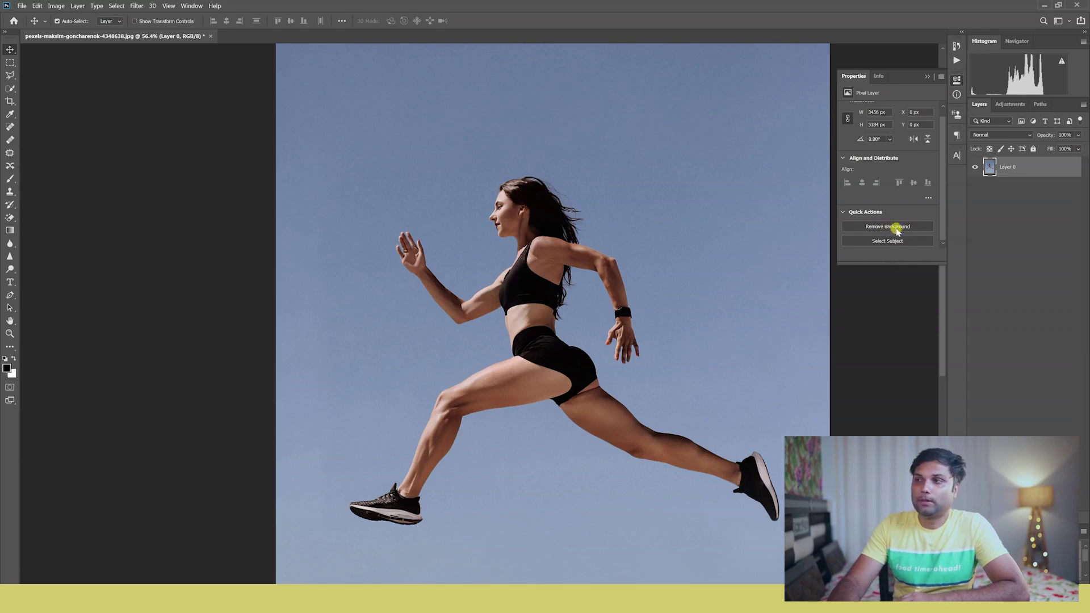
# Apply the Remove Background quick action to the runner and check the cutout around the raised hand and hair.
pyautogui.click(894, 227)
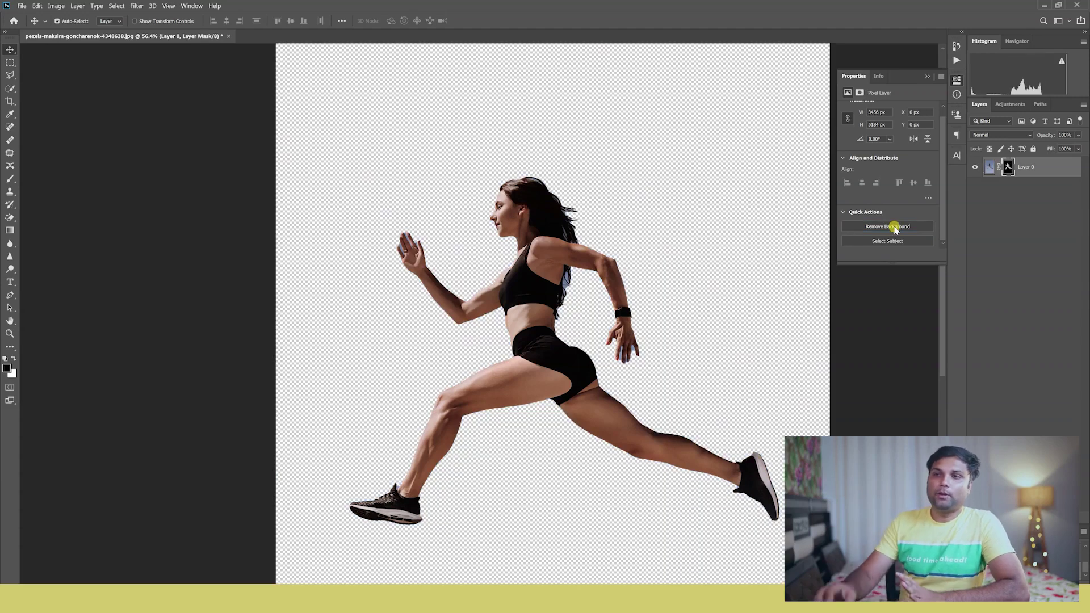
pyautogui.click(10, 331)
pyautogui.moveTo(508, 237); pyautogui.dragTo(530, 256)
pyautogui.moveTo(282, 263); pyautogui.dragTo(722, 423)
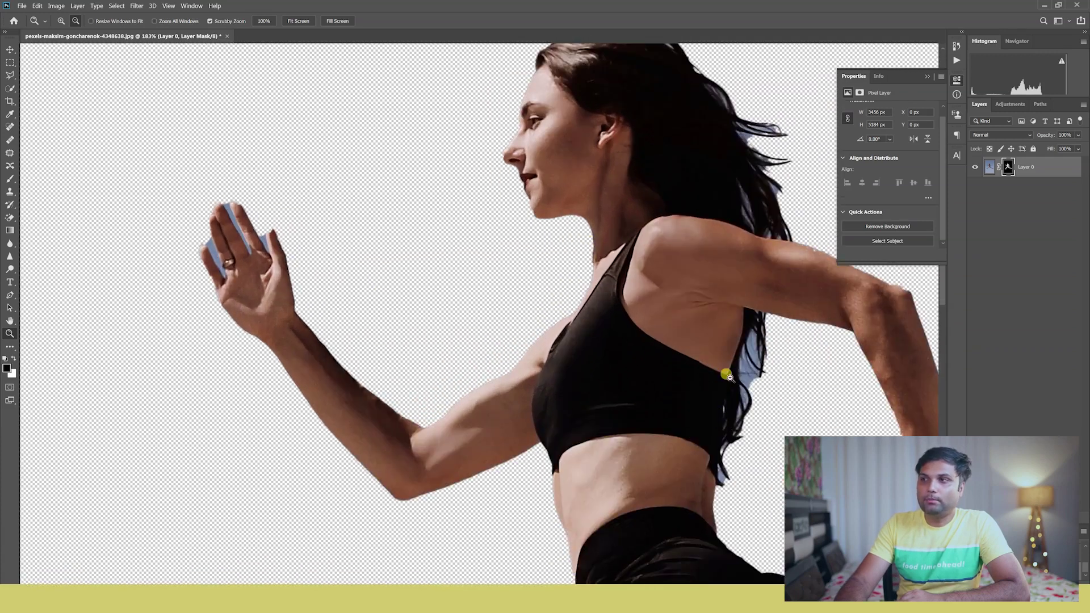
pyautogui.scroll(-2, 728, 378)
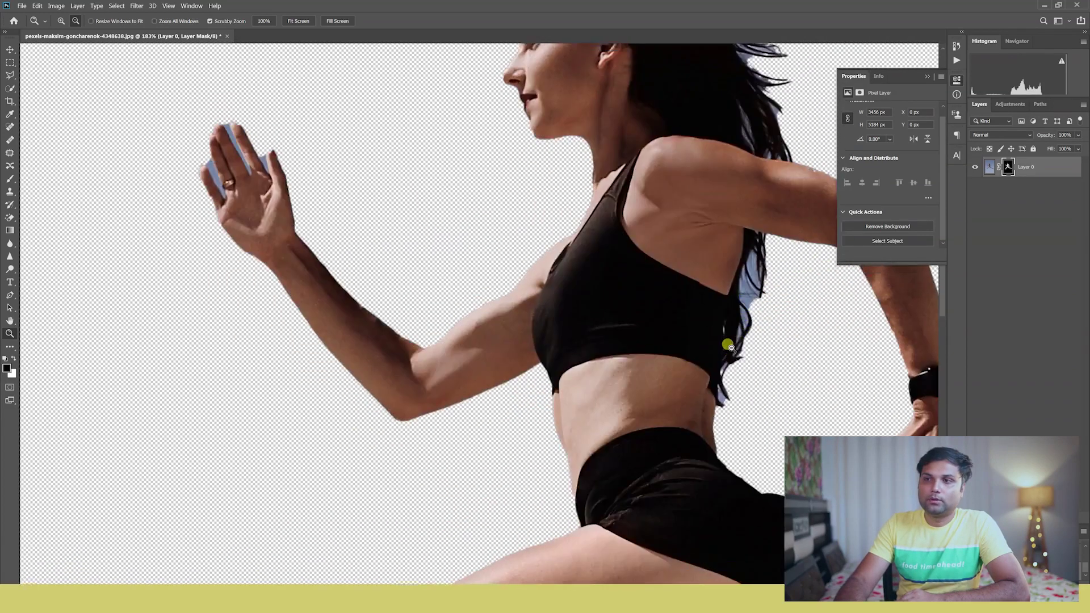
pyautogui.scroll(5, 728, 355)
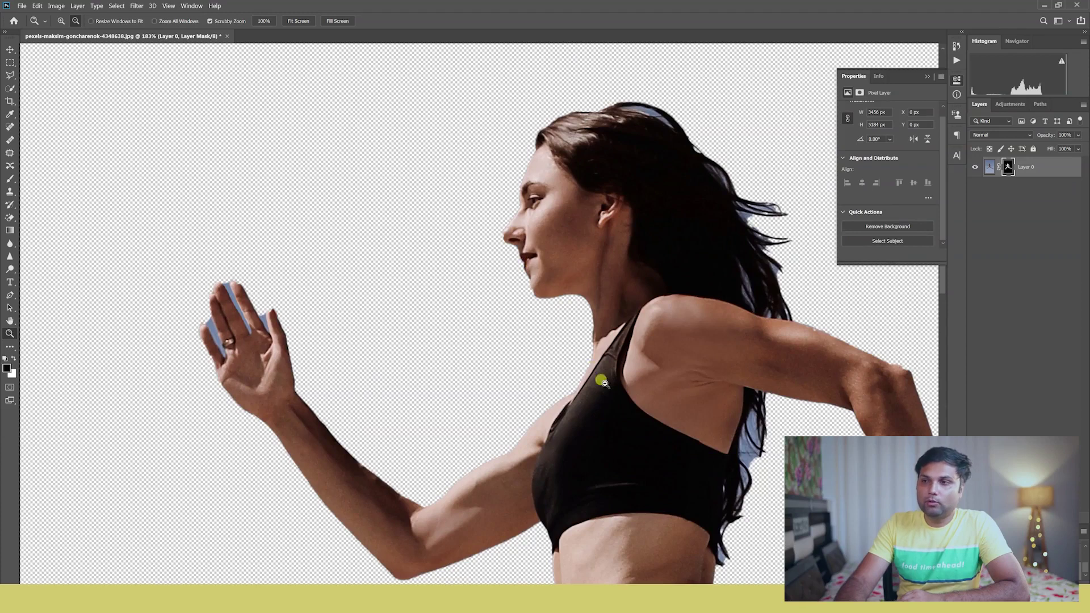
# Add a bright yellow Solid Color fill layer and place it beneath the runner's layer.
pyautogui.scroll(-14, 603, 382)
pyautogui.scroll(-5, 606, 429)
pyautogui.scroll(4, 528, 365)
pyautogui.scroll(1, 536, 374)
pyautogui.scroll(-2, 527, 363)
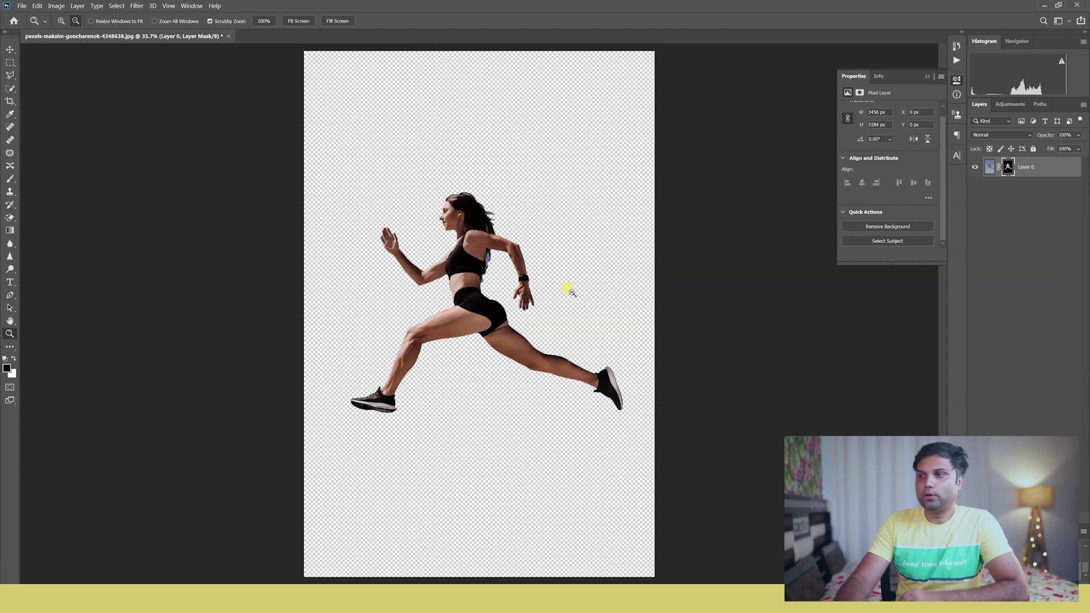
pyautogui.click(1026, 518)
pyautogui.click(1043, 343)
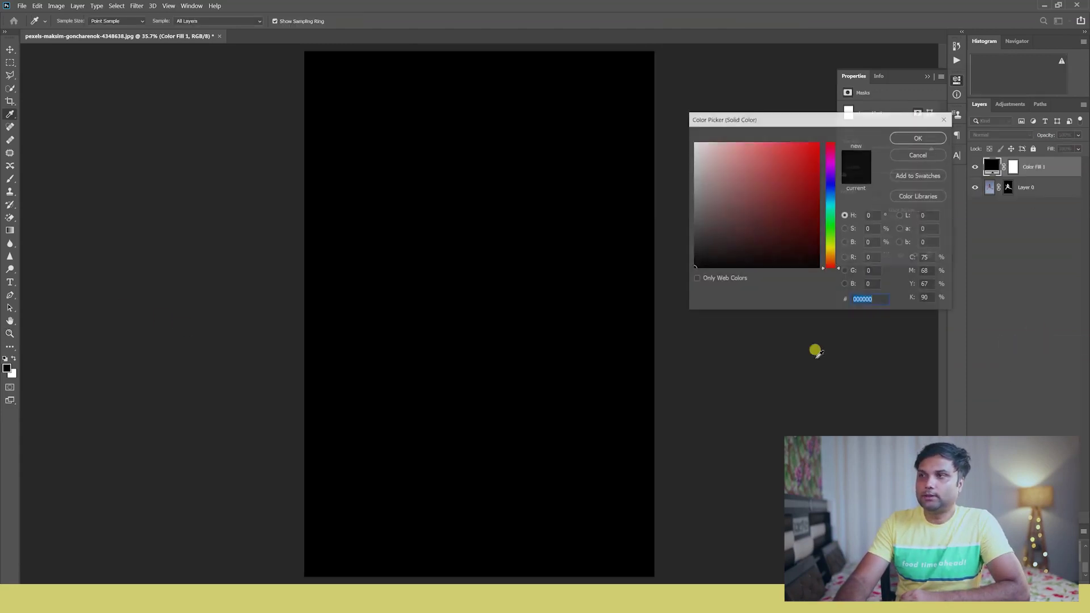
pyautogui.moveTo(805, 160); pyautogui.dragTo(812, 146)
pyautogui.click(833, 251)
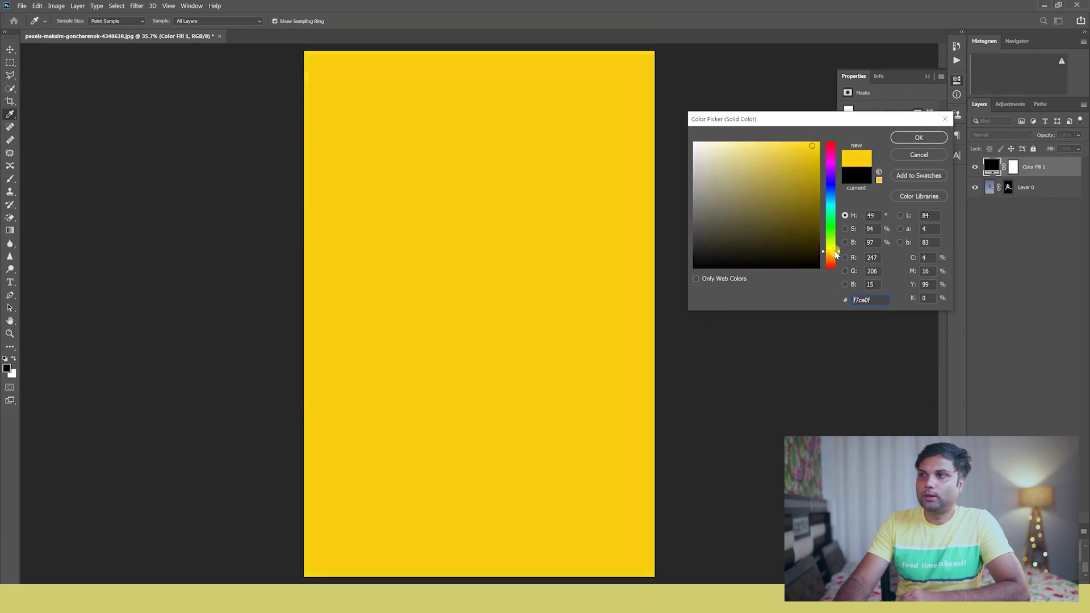
pyautogui.click(793, 141)
pyautogui.click(919, 138)
pyautogui.moveTo(1039, 169); pyautogui.dragTo(1039, 197)
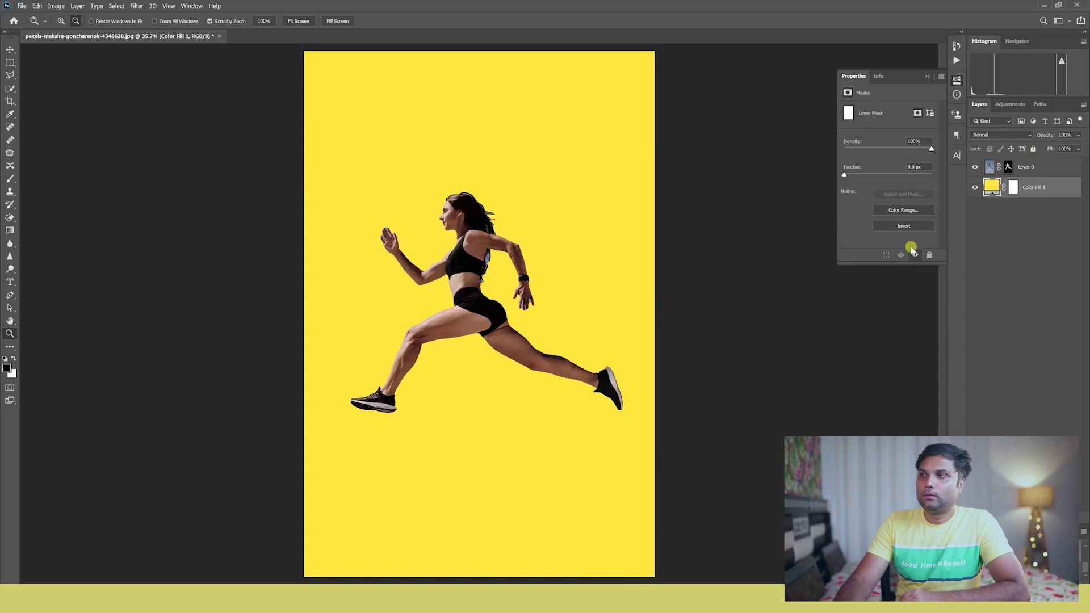
# Change the fill layer behind the runner to black and collapse its properties.
pyautogui.doubleClick(990, 185)
pyautogui.moveTo(712, 224)
pyautogui.mouseDown()
pyautogui.moveTo(681, 105)
pyautogui.moveTo(657, 309)
pyautogui.mouseUp()
pyautogui.click(918, 137)
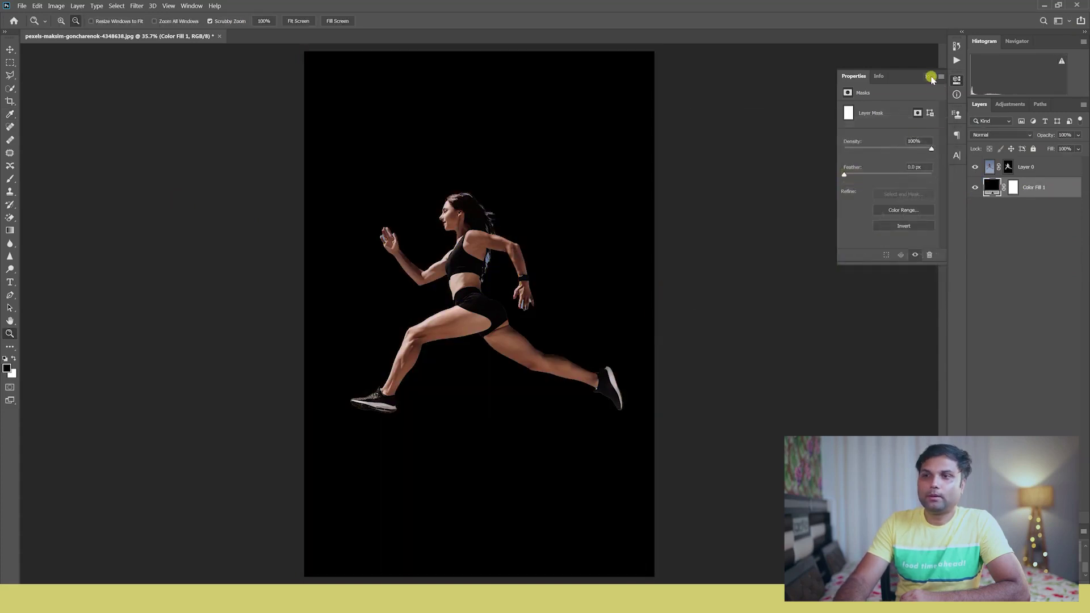
pyautogui.click(929, 76)
# Examine the runner's cutout edges against the black background, especially around the legs, fingers, arms and hair.
pyautogui.press('z')
pyautogui.moveTo(452, 324); pyautogui.dragTo(479, 343)
pyautogui.scroll(-1, 594, 369)
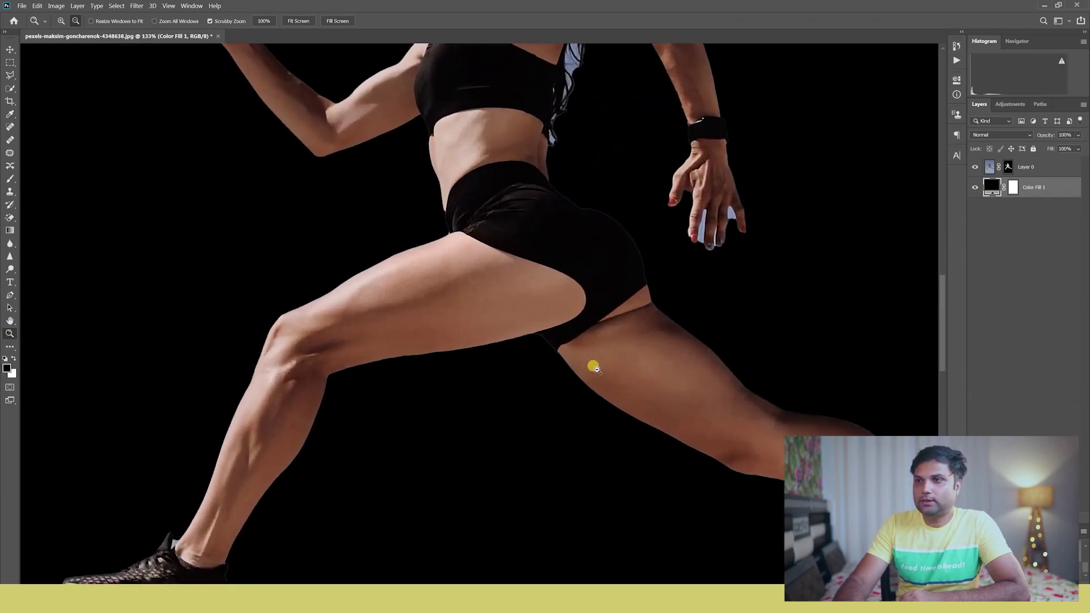
pyautogui.scroll(6, 594, 368)
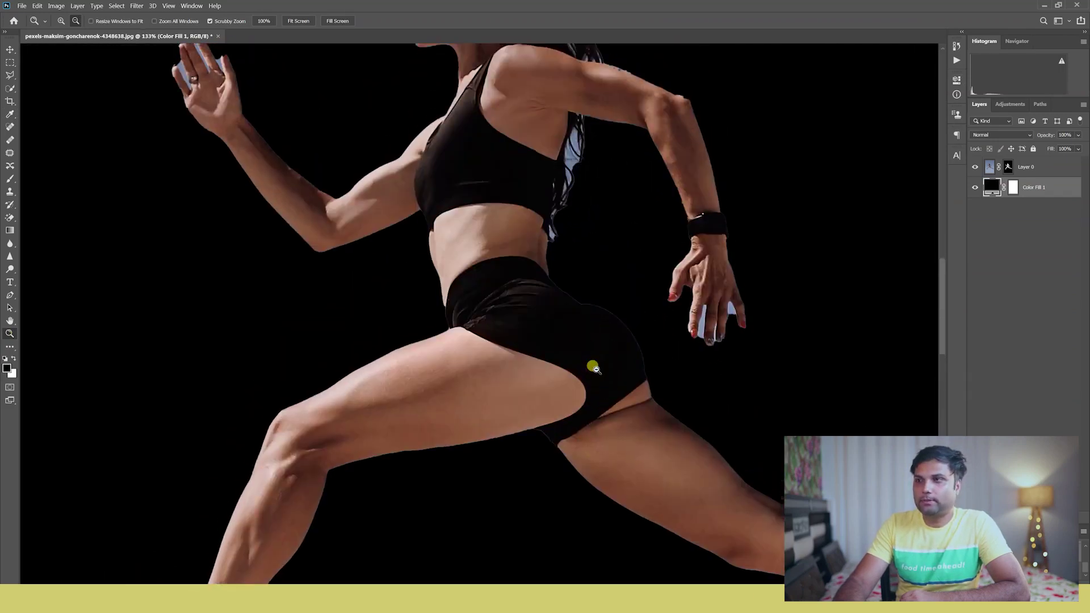
pyautogui.moveTo(206, 254)
pyautogui.mouseDown()
pyautogui.moveTo(226, 280)
pyautogui.moveTo(219, 260)
pyautogui.mouseUp()
pyautogui.moveTo(782, 375); pyautogui.dragTo(787, 375)
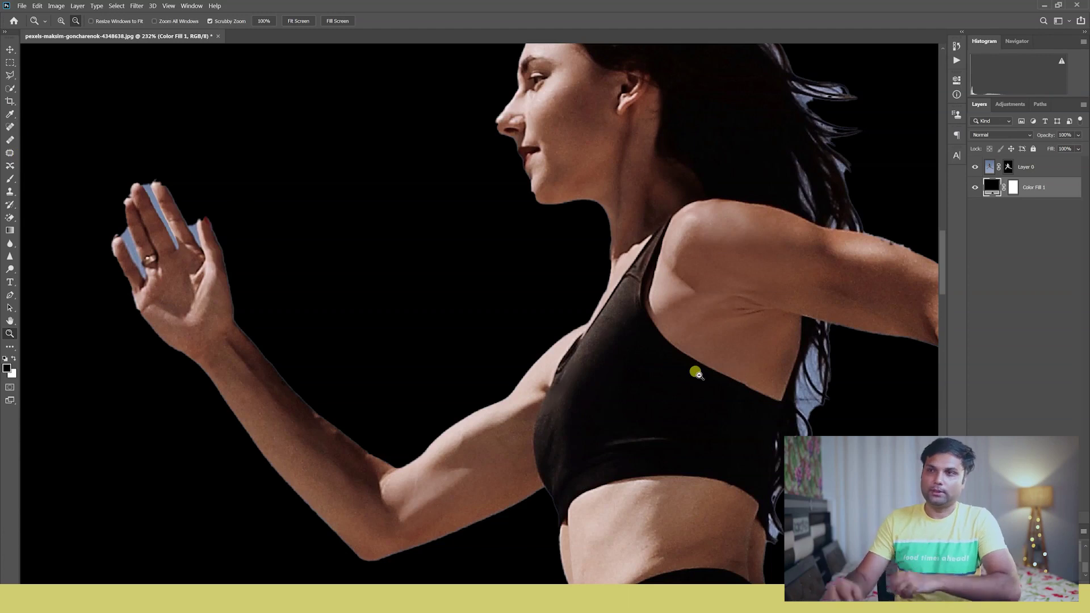
pyautogui.moveTo(688, 432); pyautogui.dragTo(546, 370)
pyautogui.moveTo(618, 431); pyautogui.dragTo(589, 392)
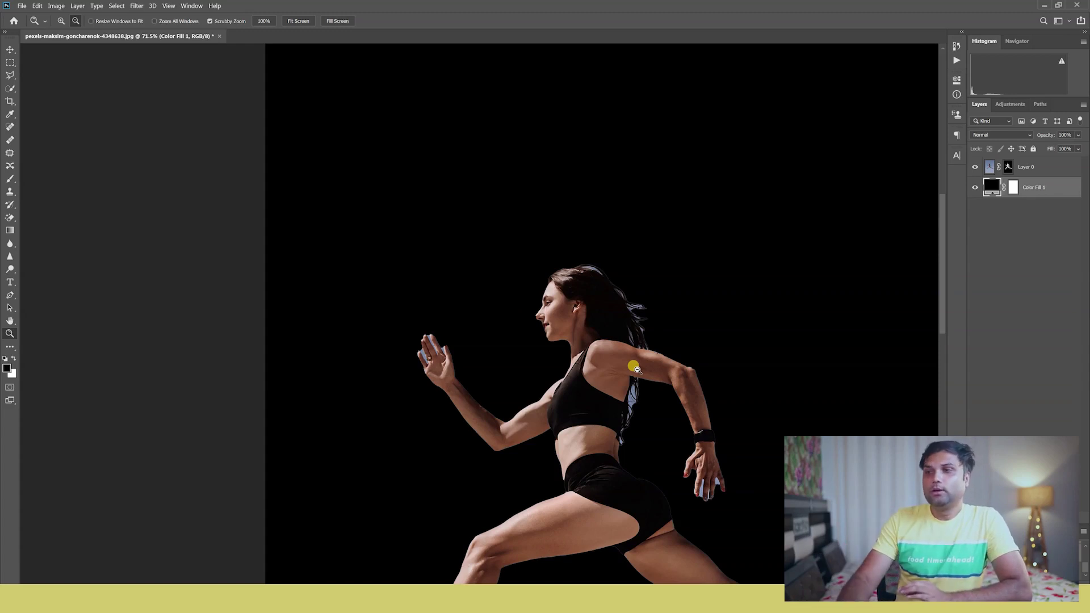
pyautogui.scroll(-3, 633, 372)
pyautogui.scroll(-3, 644, 392)
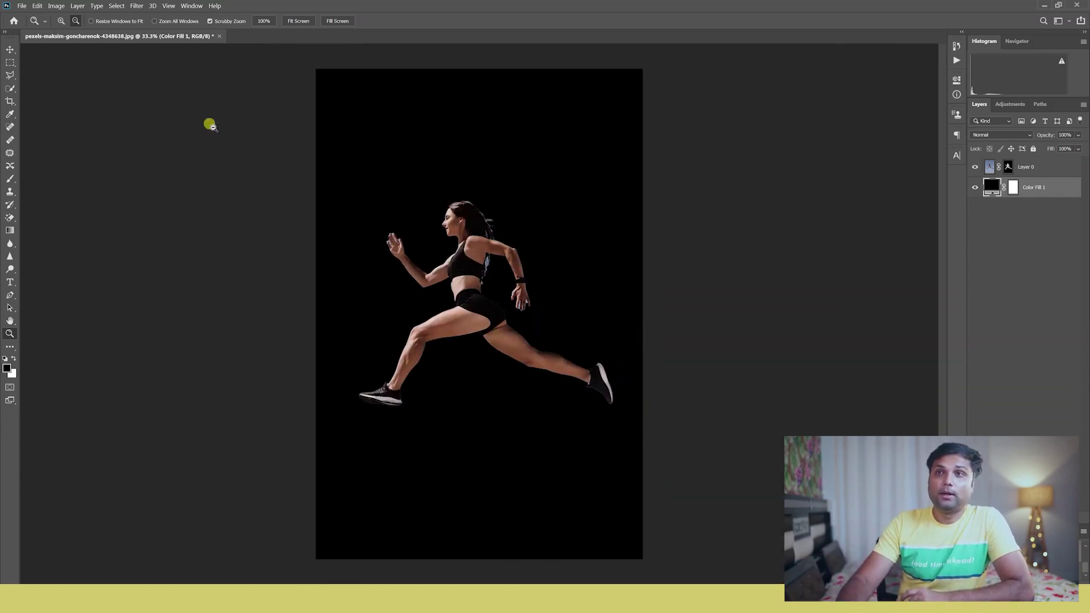
# Close the runner document without saving and open the recent dog photo pexels-gilberto-reyes-825947.jpg.
pyautogui.click(220, 36)
pyautogui.click(583, 231)
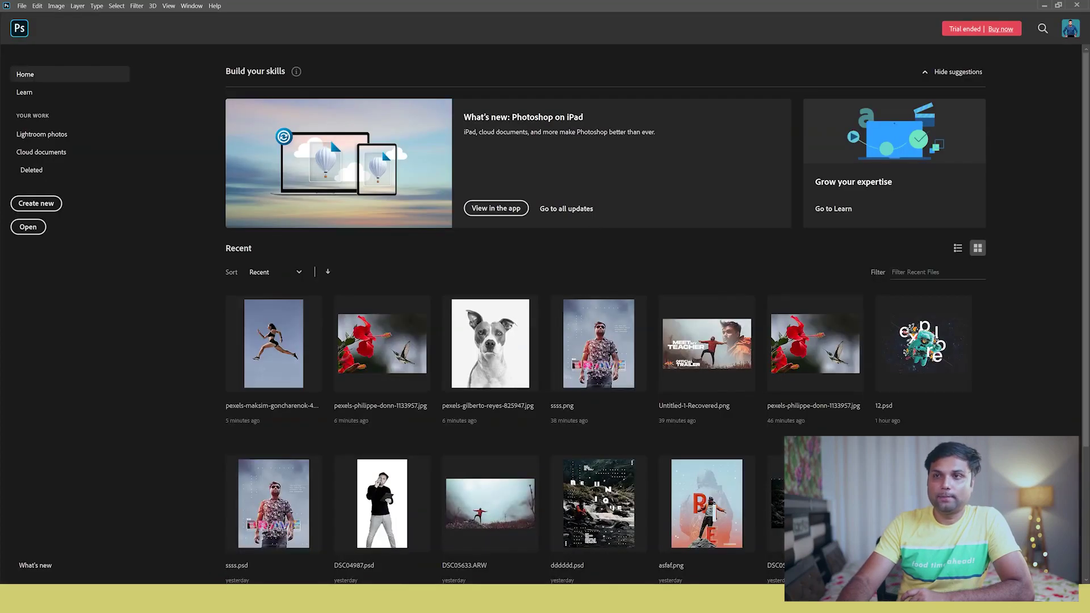
pyautogui.click(257, 600)
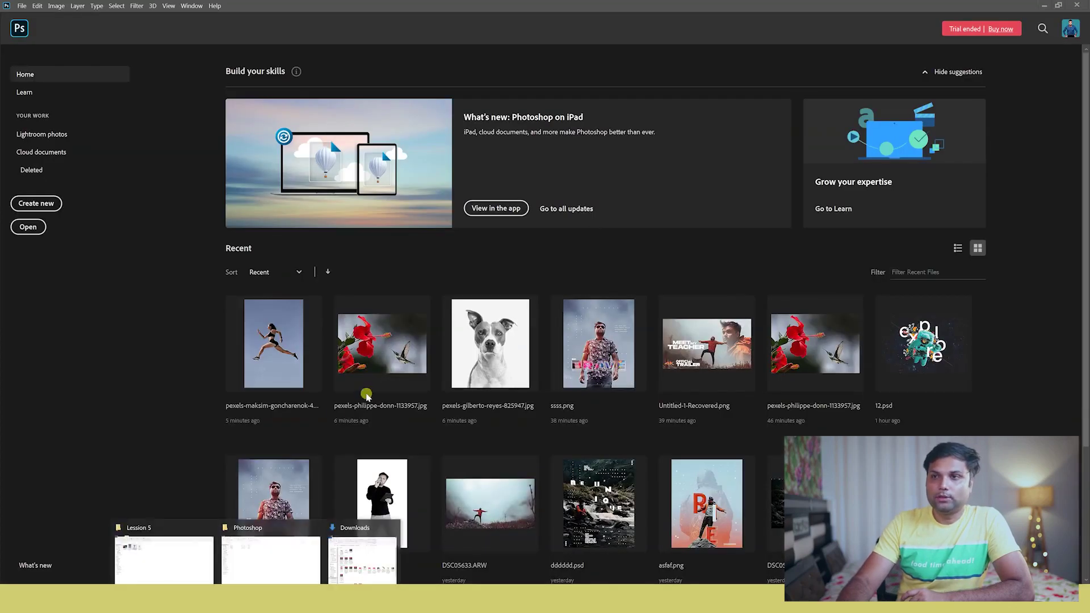
pyautogui.click(491, 370)
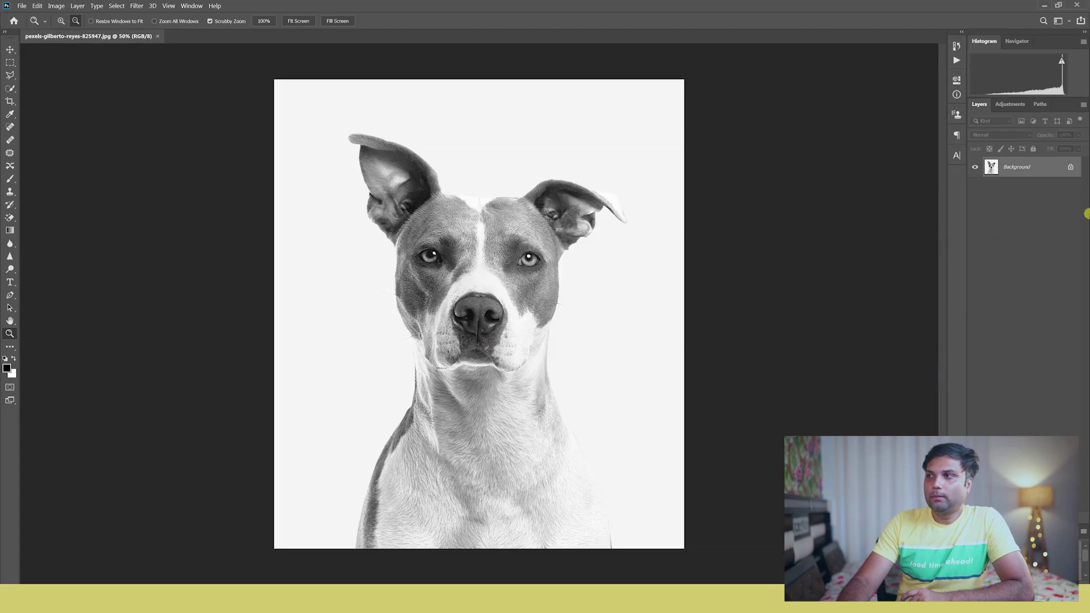
# Unlock the dog photo's Background layer and apply the Remove Background quick action from its Properties.
pyautogui.click(1070, 171)
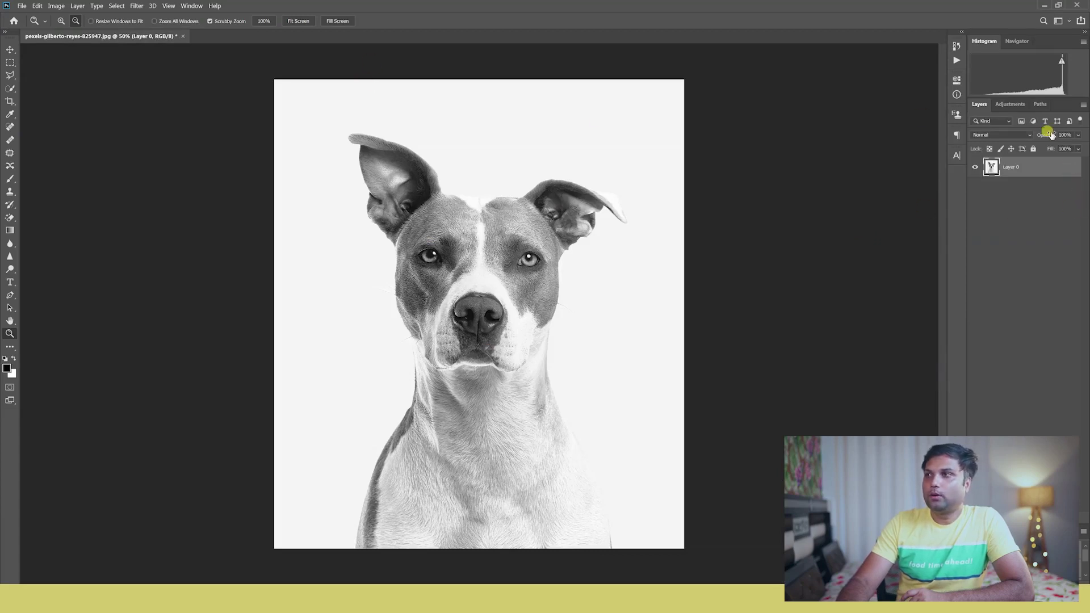
pyautogui.click(193, 7)
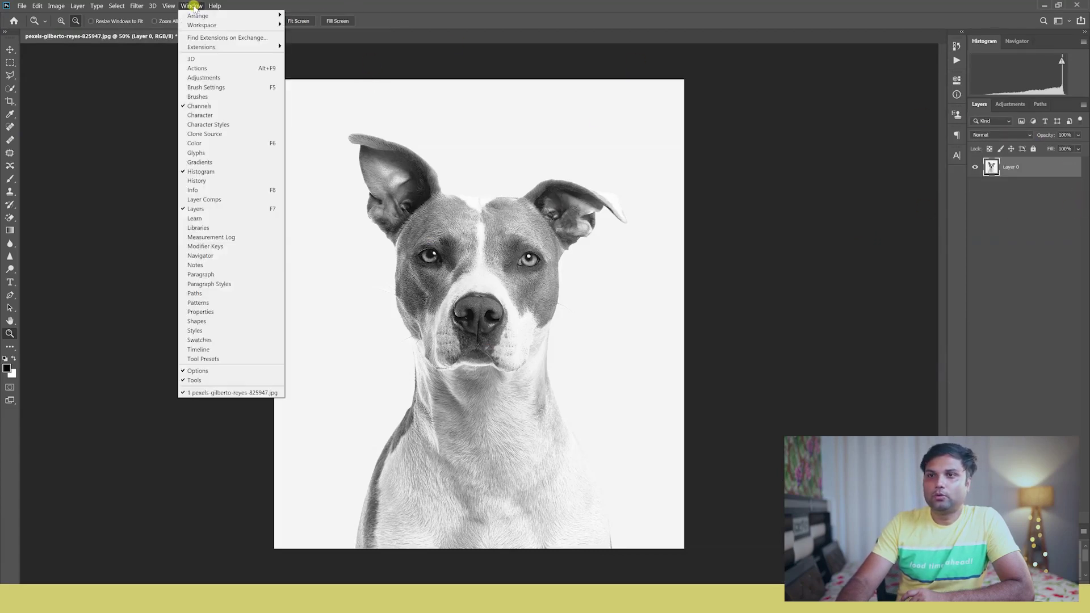
pyautogui.click(219, 313)
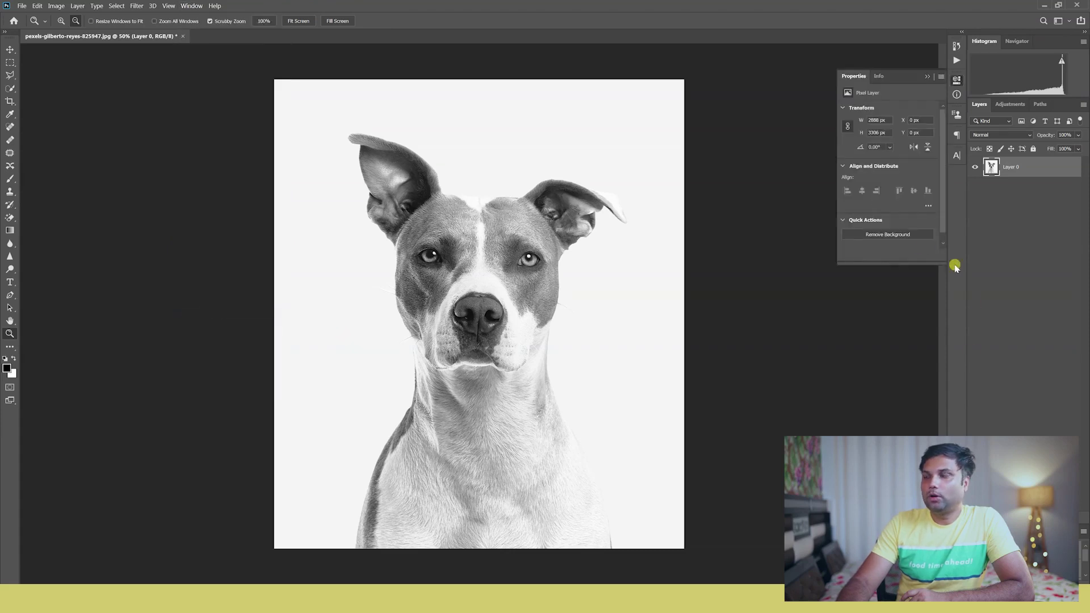
pyautogui.click(888, 233)
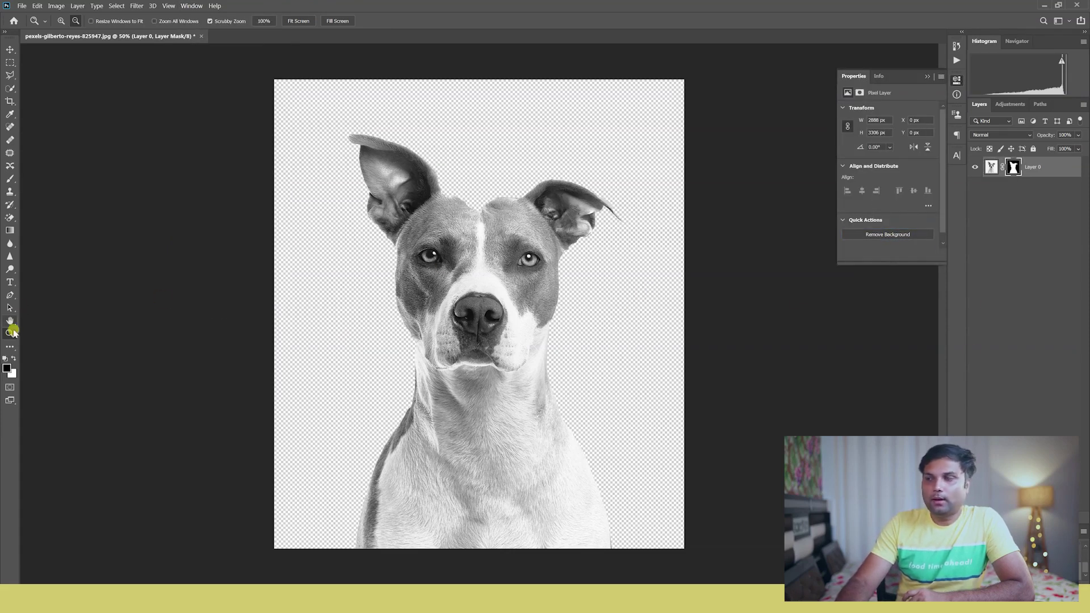
pyautogui.moveTo(491, 209); pyautogui.dragTo(519, 227)
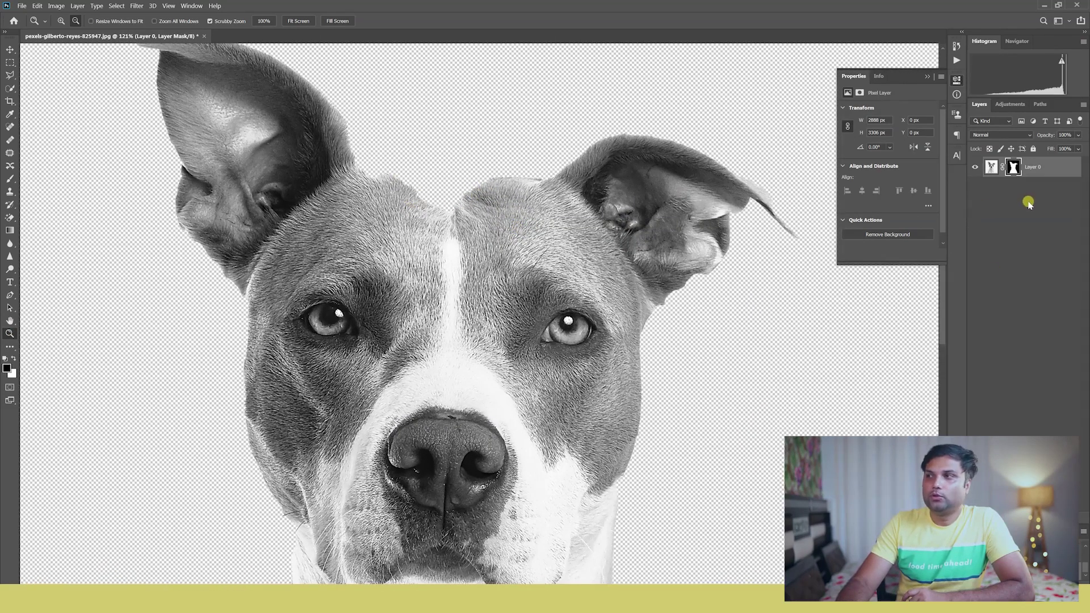
# Disable and delete the dog layer's mask, and undo both mask changes.
pyautogui.rightClick(1011, 167)
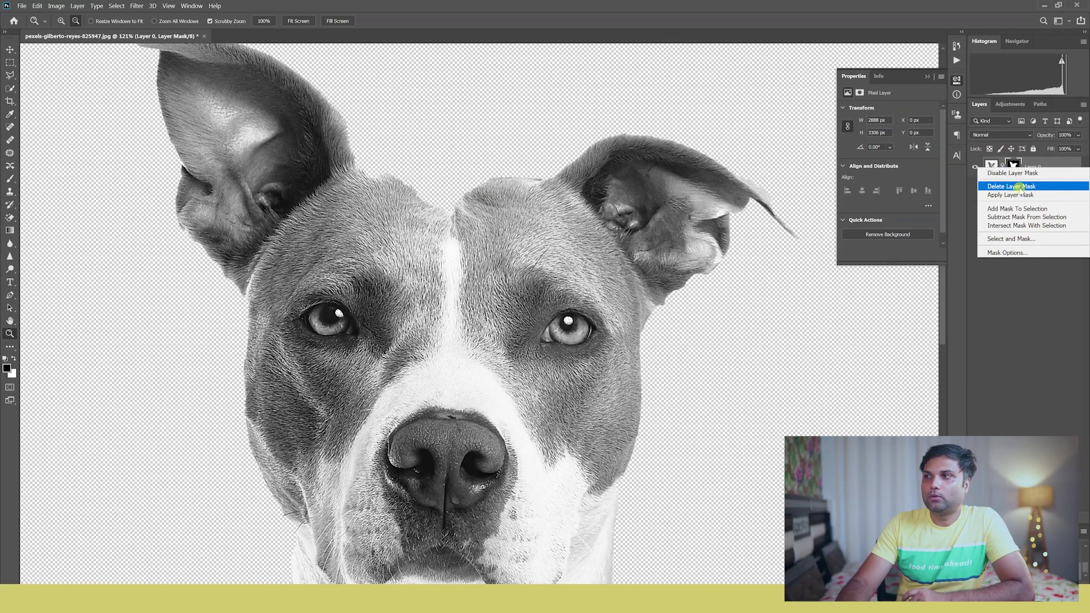
pyautogui.click(1019, 174)
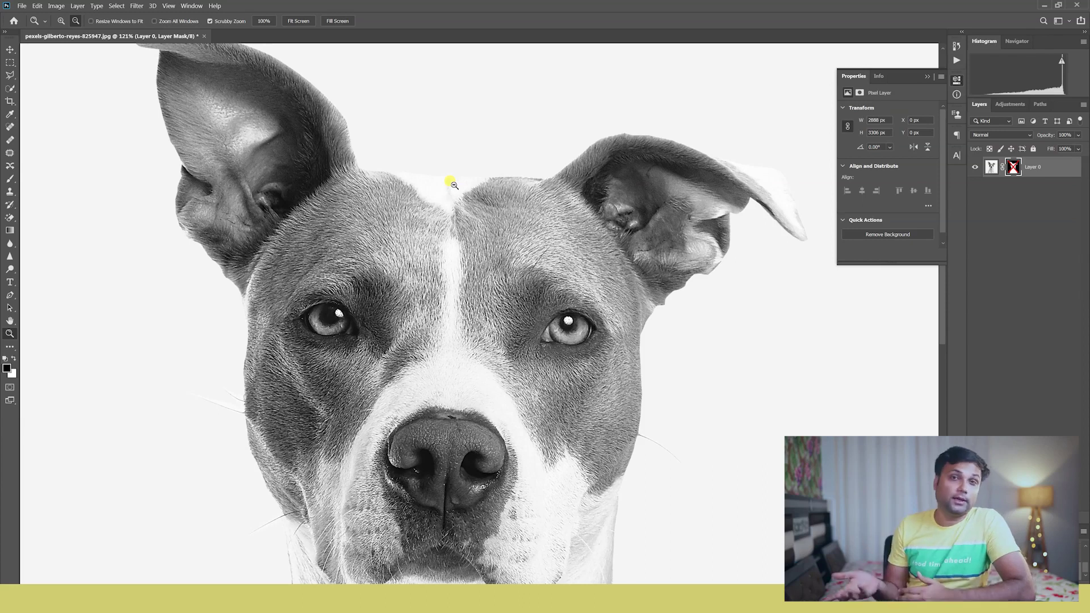
pyautogui.rightClick(1017, 172)
pyautogui.click(1017, 183)
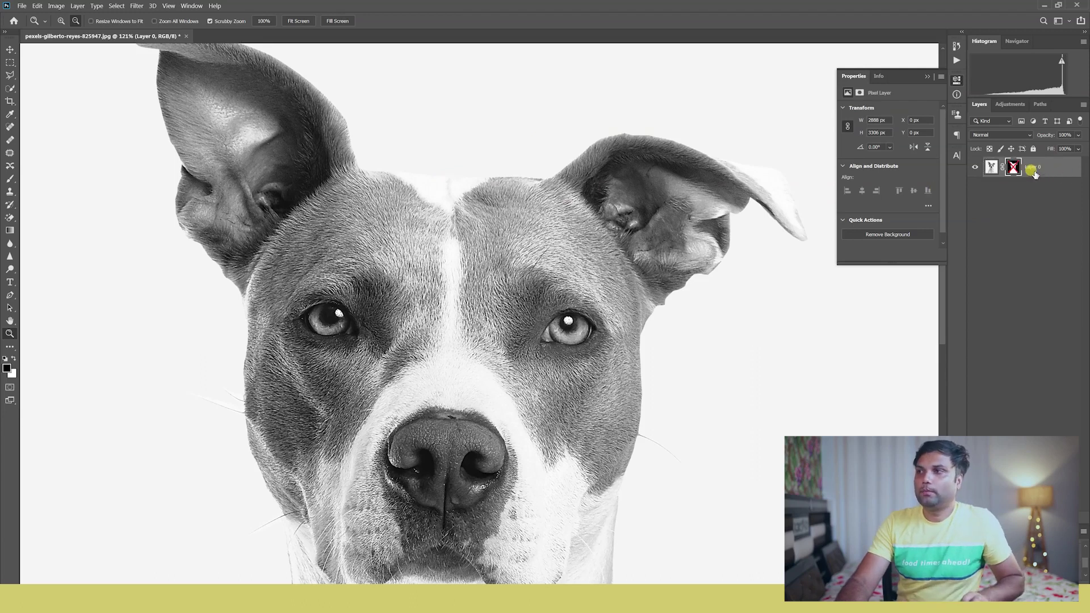
pyautogui.hotkey('ctrl', 'z')
pyautogui.moveTo(456, 335); pyautogui.dragTo(440, 297)
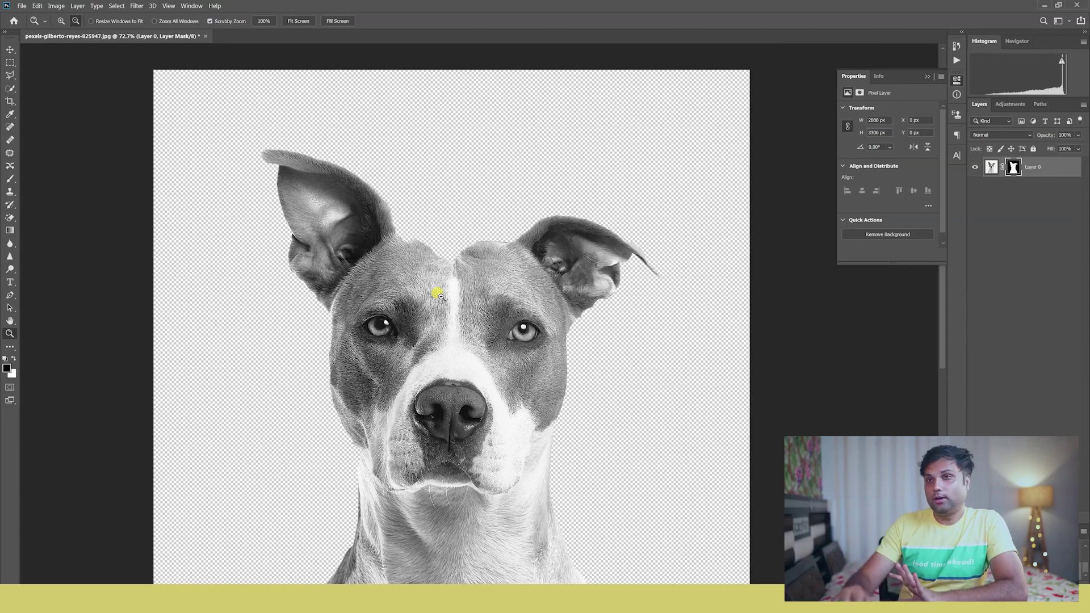
# Close the dog document without saving and switch to the Lession 5 folder in File Explorer.
pyautogui.click(208, 36)
pyautogui.click(585, 232)
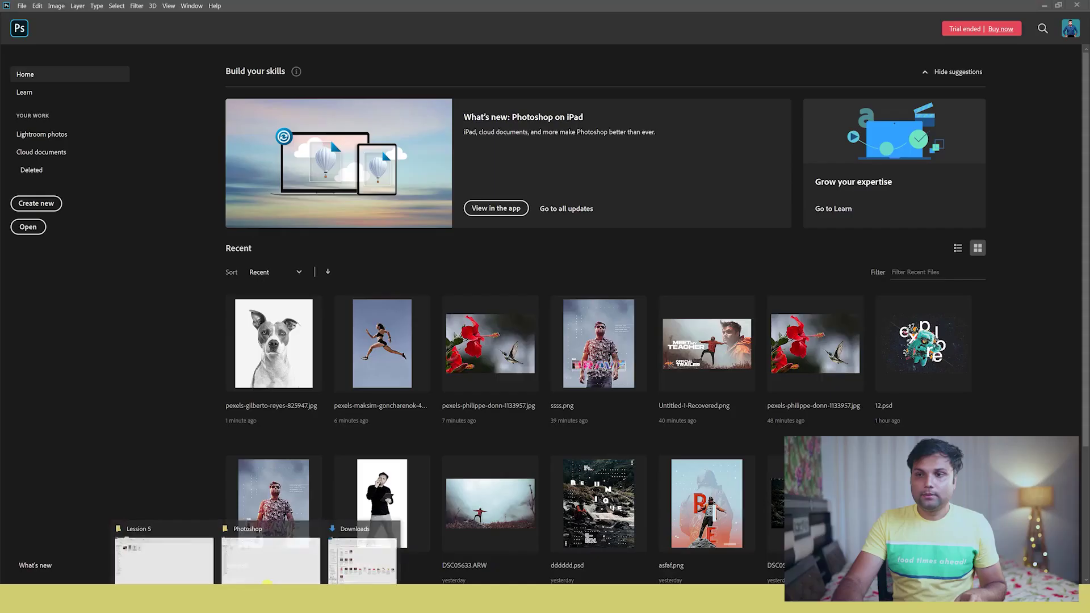
pyautogui.click(183, 548)
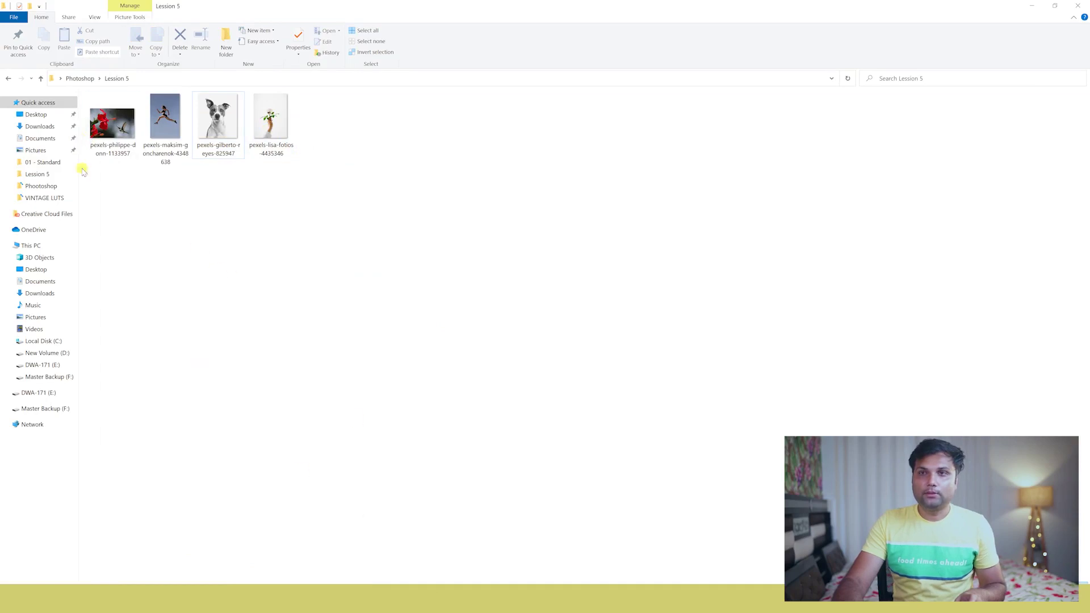
# Open pexels-philippe-donn-1133957 with Adobe Photoshop 2020 and unlock its Background layer.
pyautogui.moveTo(120, 124); pyautogui.dragTo(102, 143)
pyautogui.rightClick(106, 132)
pyautogui.moveTo(195, 294)
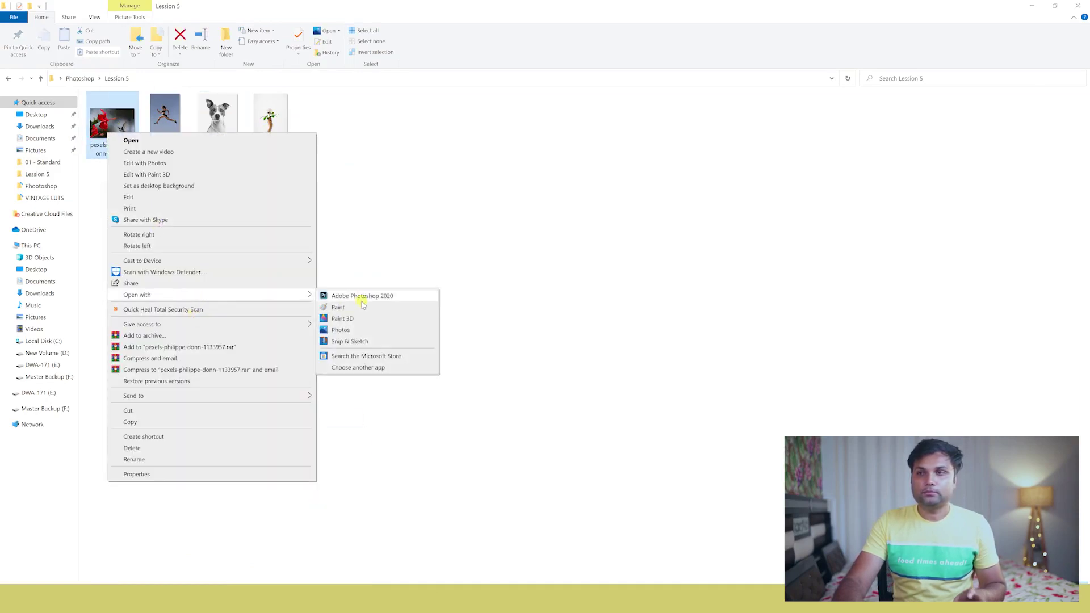
pyautogui.click(362, 296)
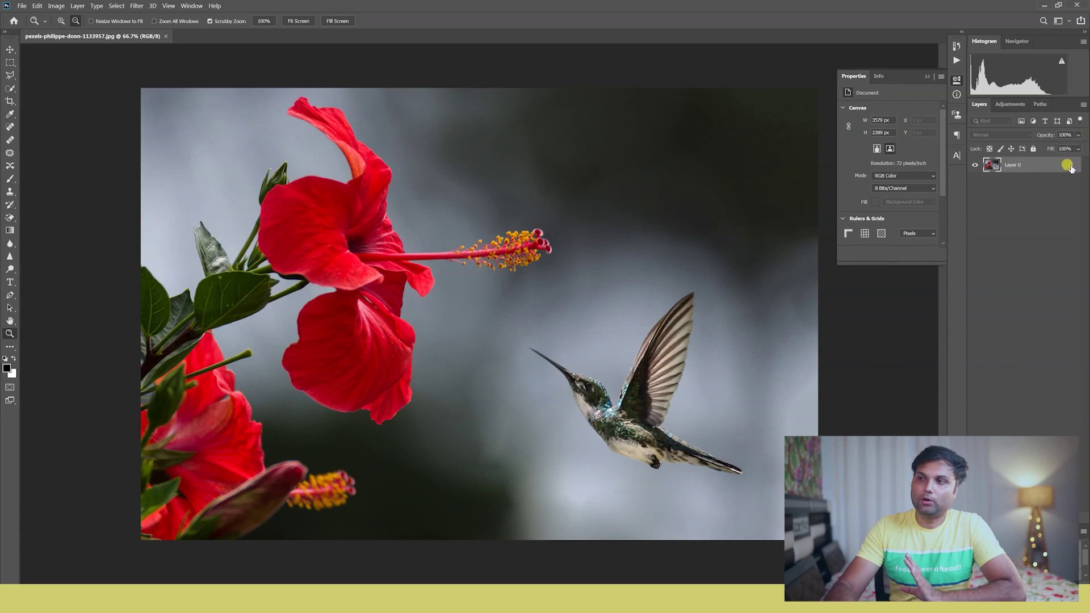
pyautogui.click(1068, 165)
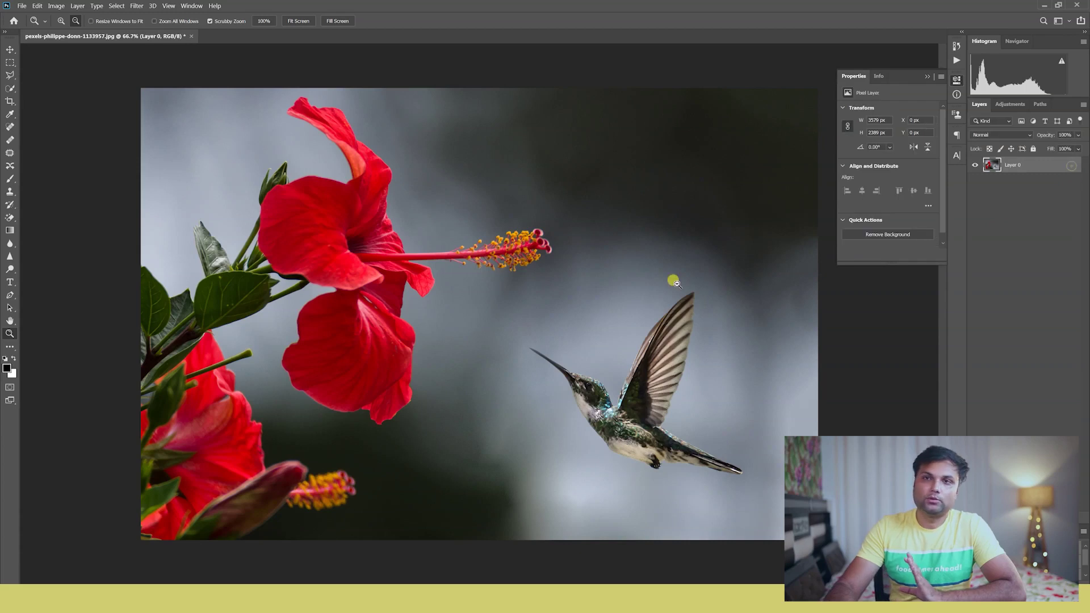
# Draw a straight horizontal Pen tool path about 1090 px long above the hummingbird, and undo an extra curved anchor point.
pyautogui.click(10, 296)
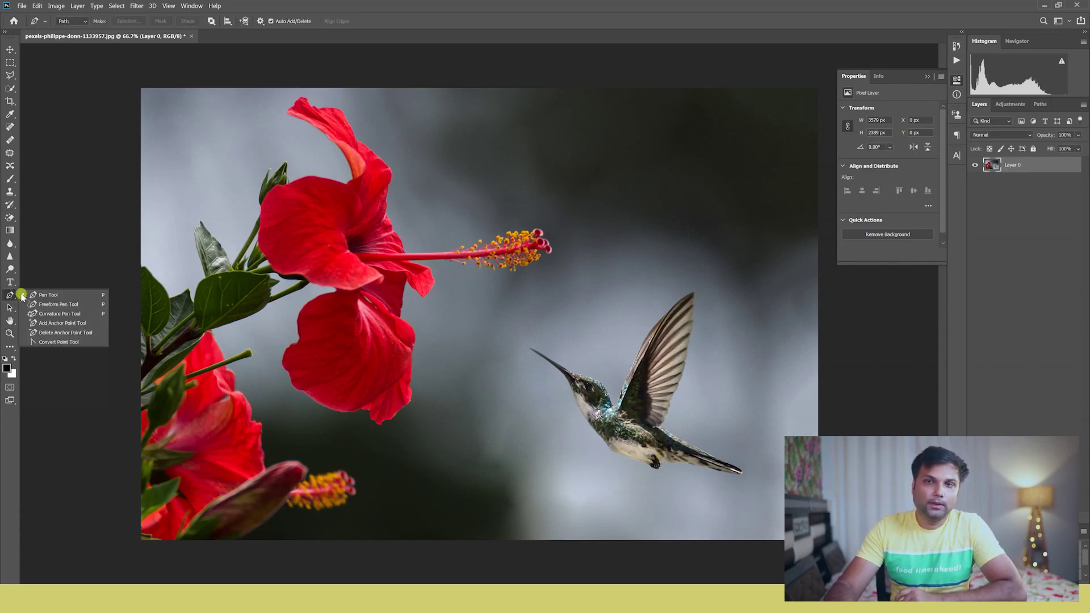
pyautogui.click(41, 296)
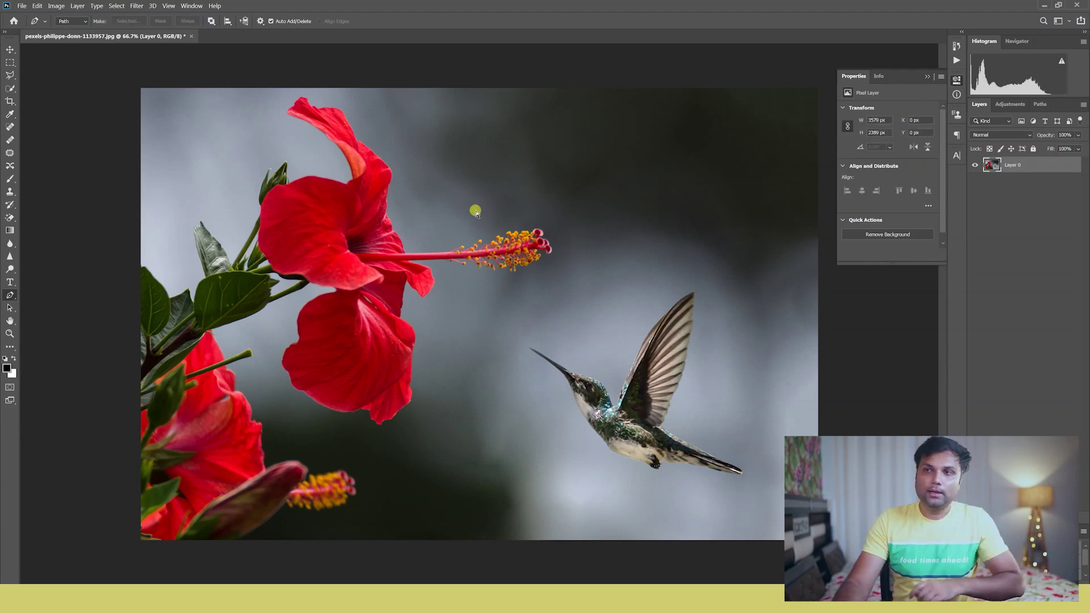
pyautogui.click(443, 190)
pyautogui.click(648, 192)
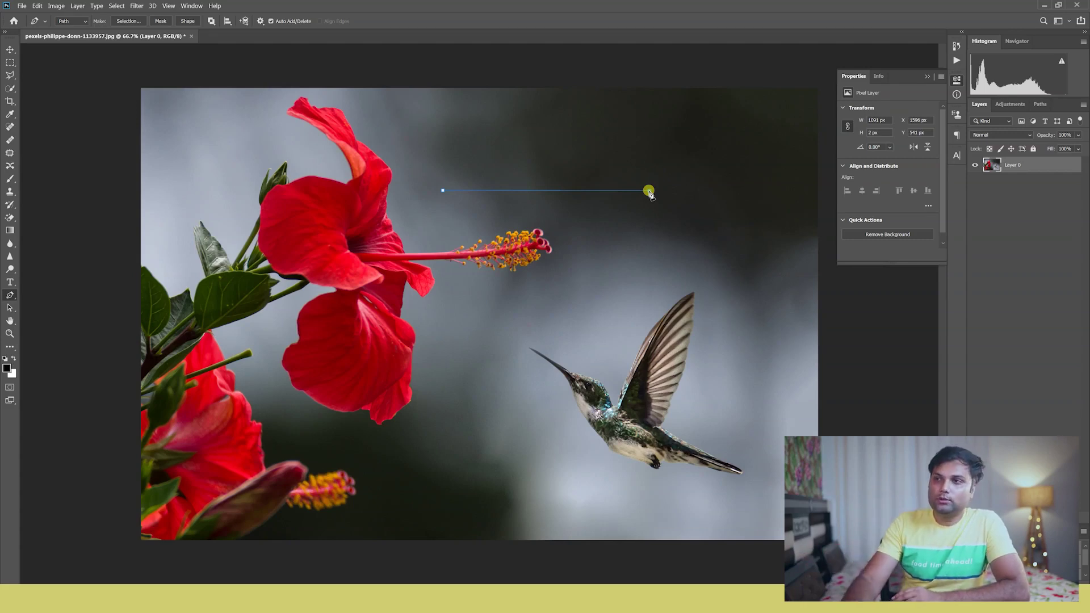
pyautogui.moveTo(629, 146); pyautogui.dragTo(669, 120)
pyautogui.hotkey('ctrl', 'z')
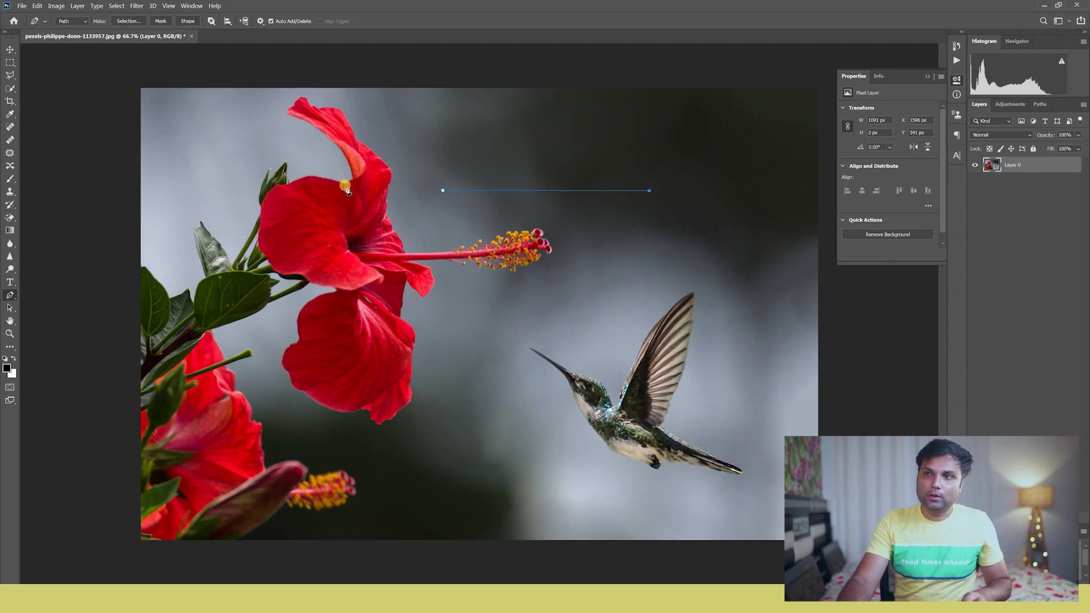
# Undo the straight practice path above the hummingbird.
pyautogui.hotkey('ctrl', 'z')
pyautogui.hotkey('ctrl', 'z')
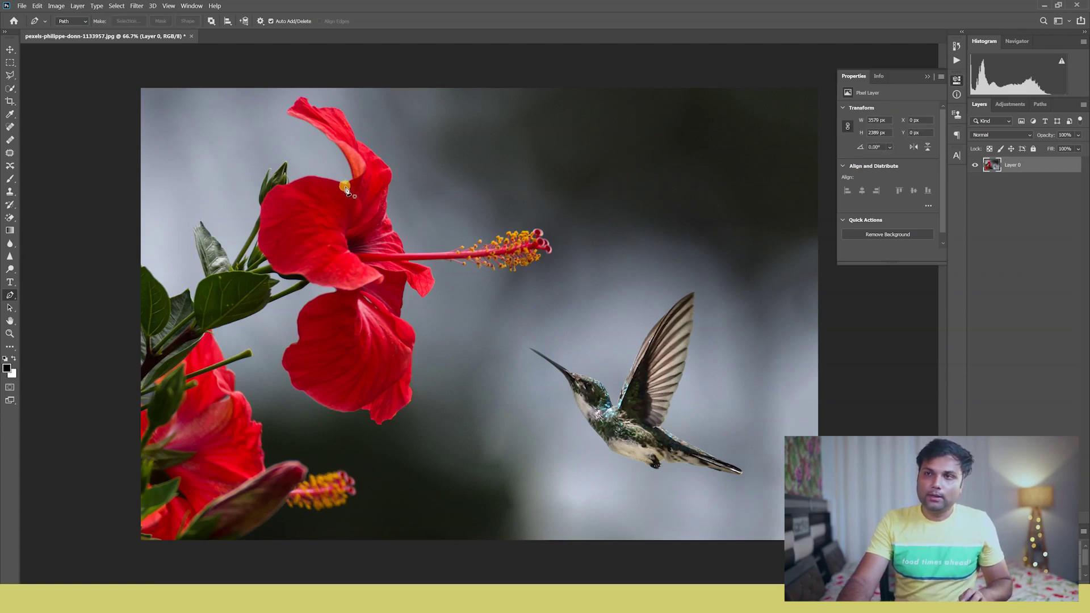
# Try a curved Pen tool path about 220 px wide along the upper petal edge of the hibiscus.
pyautogui.click(344, 189)
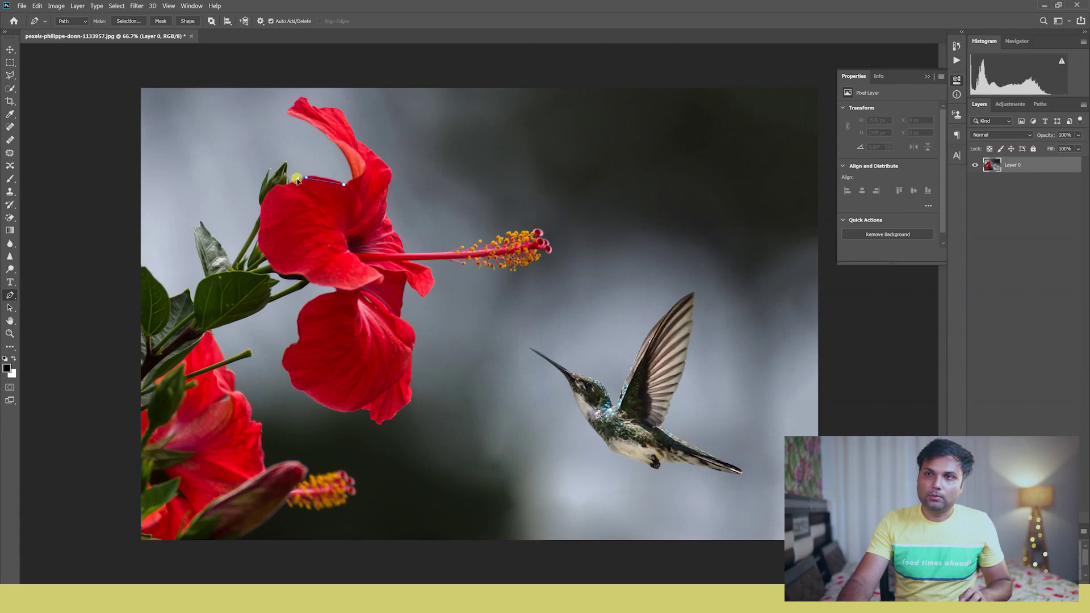
pyautogui.click(344, 185)
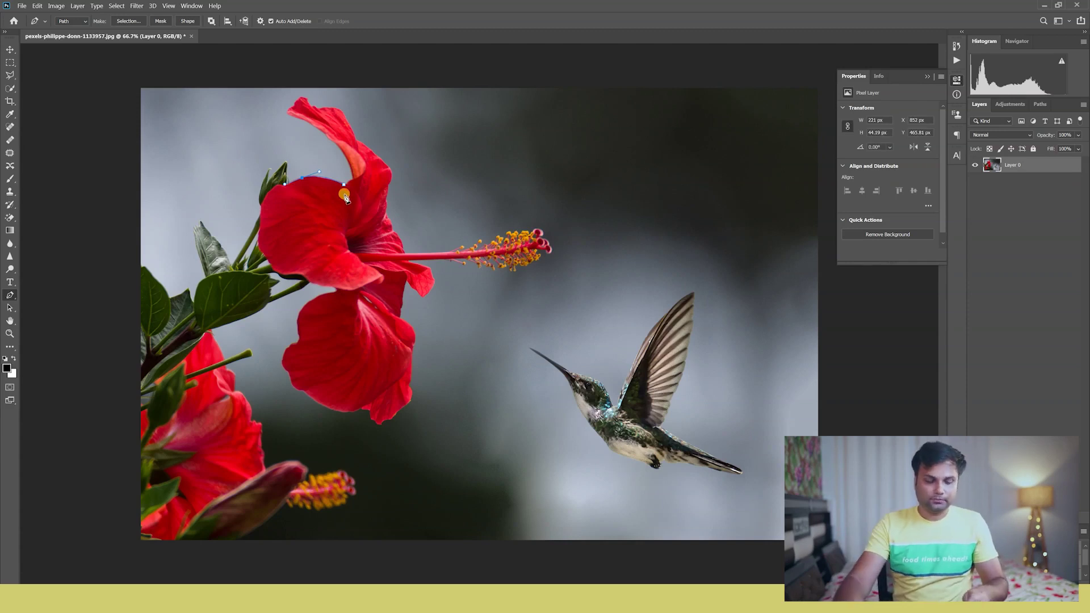
pyautogui.press('Return')
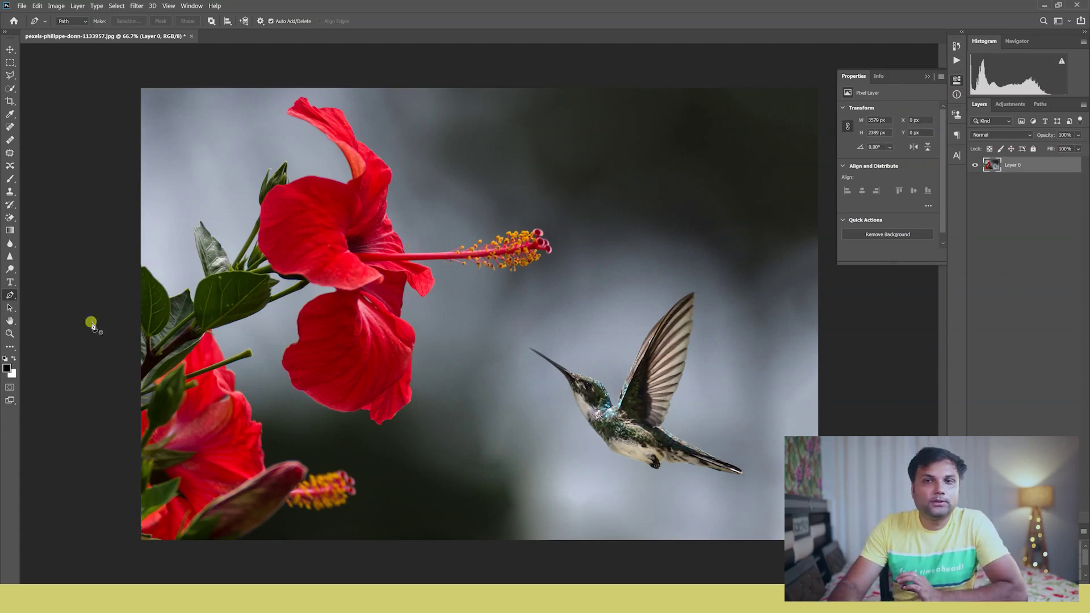
# Start a Pen tool path at the hummingbird's foot and trace closely around its claws.
pyautogui.click(9, 333)
pyautogui.click(334, 374)
pyautogui.moveTo(334, 375); pyautogui.dragTo(351, 368)
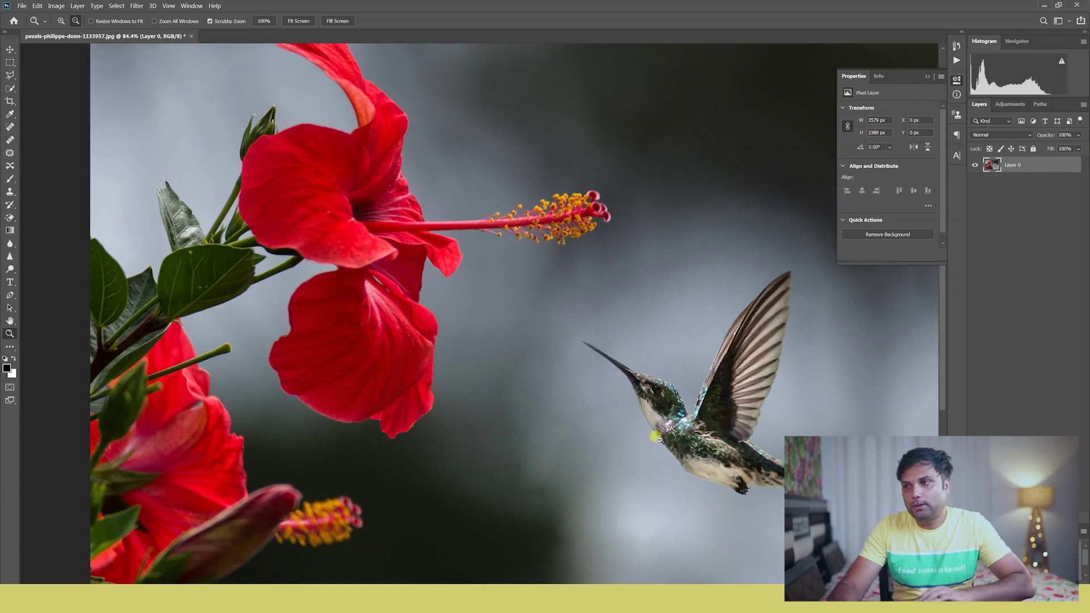
pyautogui.moveTo(693, 430)
pyautogui.mouseDown()
pyautogui.moveTo(714, 446)
pyautogui.moveTo(441, 313)
pyautogui.mouseUp()
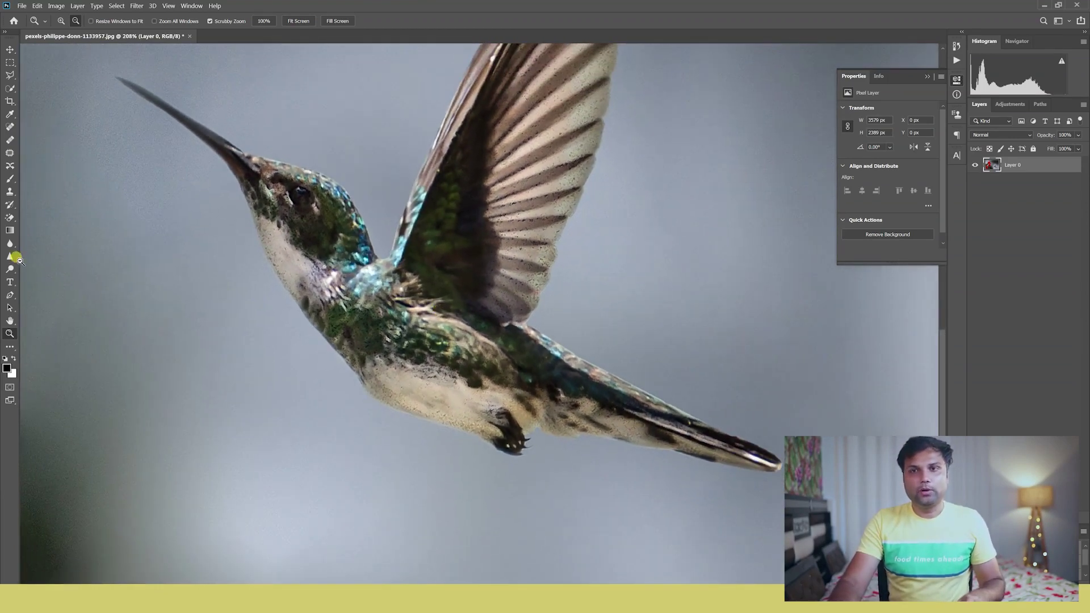
pyautogui.click(11, 293)
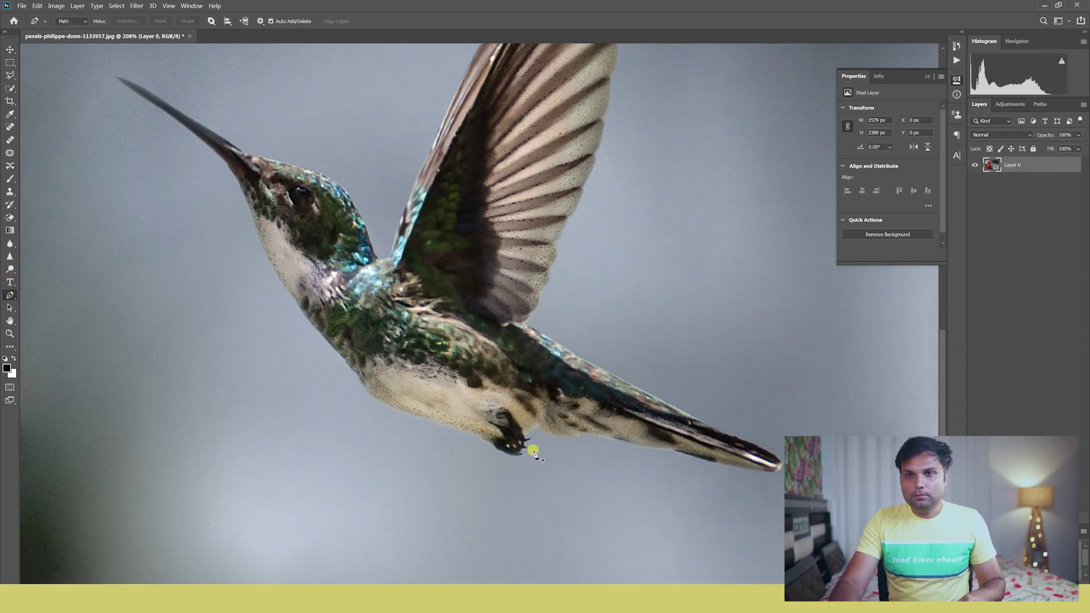
pyautogui.click(4, 332)
pyautogui.moveTo(596, 469); pyautogui.dragTo(610, 483)
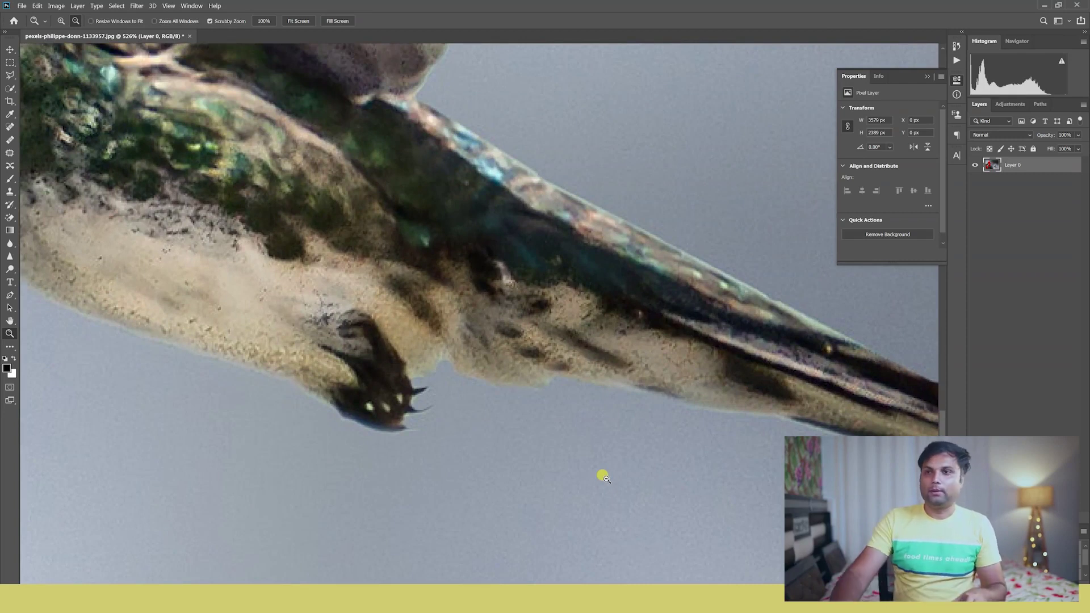
pyautogui.click(10, 295)
pyautogui.click(411, 384)
pyautogui.click(413, 389)
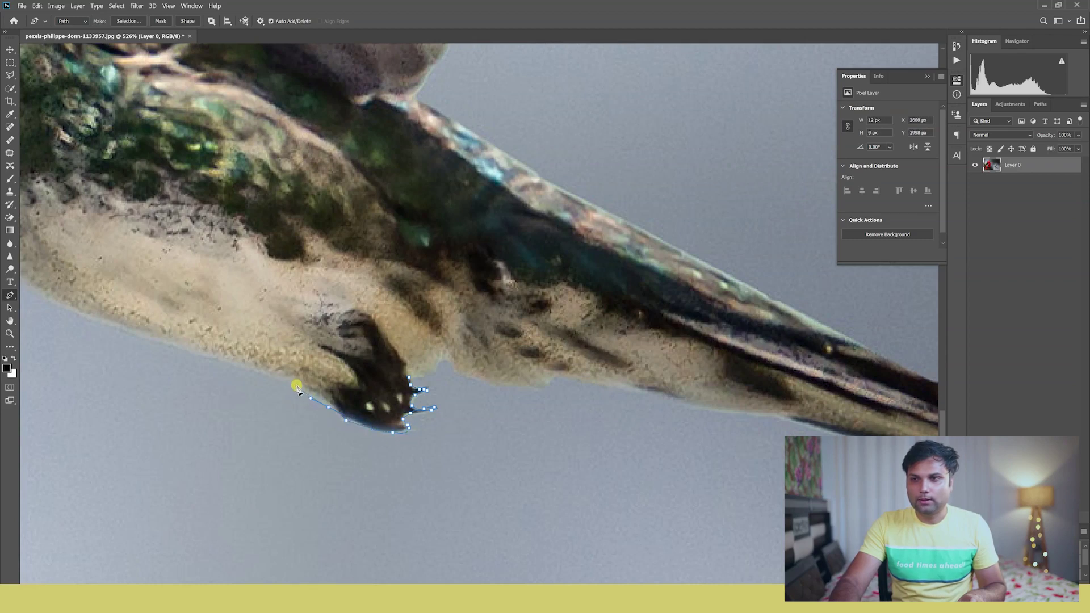
# Continue the path from the foot along the hummingbird's belly and breast up to the throat.
pyautogui.click(202, 357)
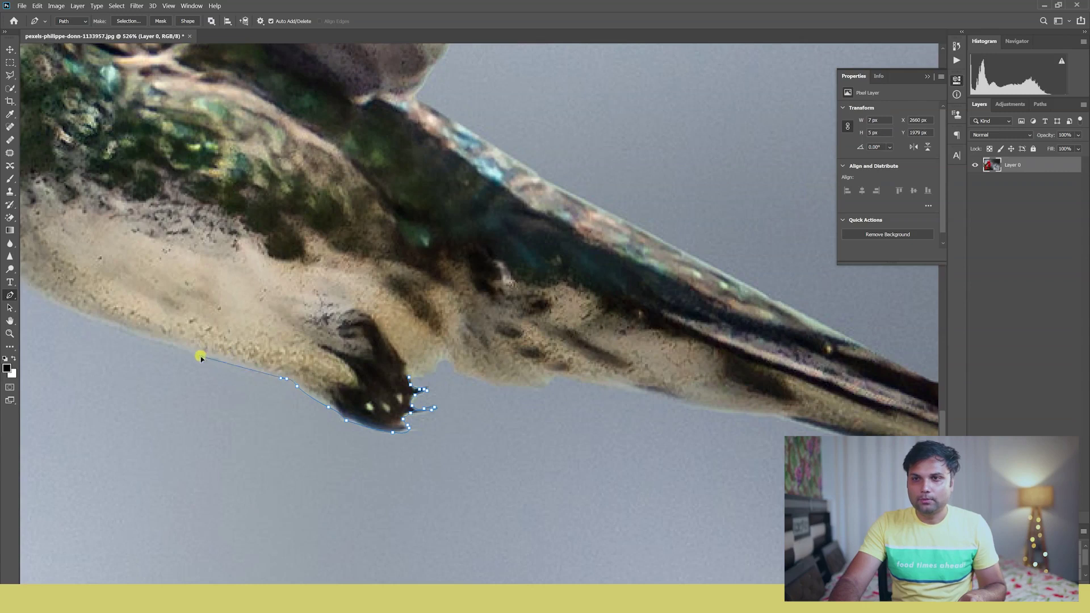
pyautogui.moveTo(169, 348); pyautogui.dragTo(166, 345)
pyautogui.moveTo(56, 301); pyautogui.dragTo(45, 295)
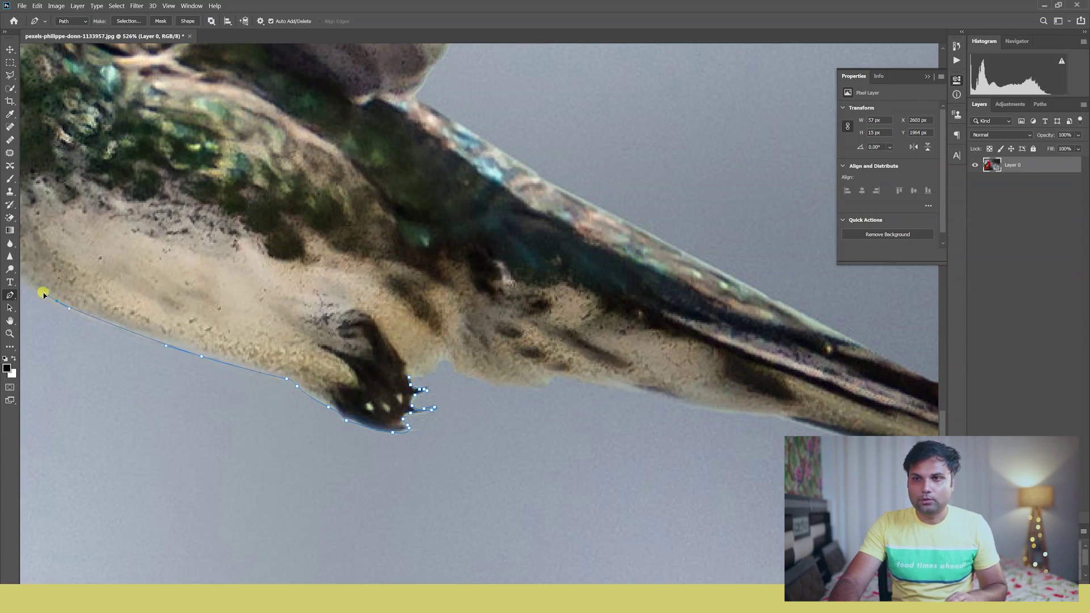
pyautogui.moveTo(134, 306); pyautogui.dragTo(398, 420)
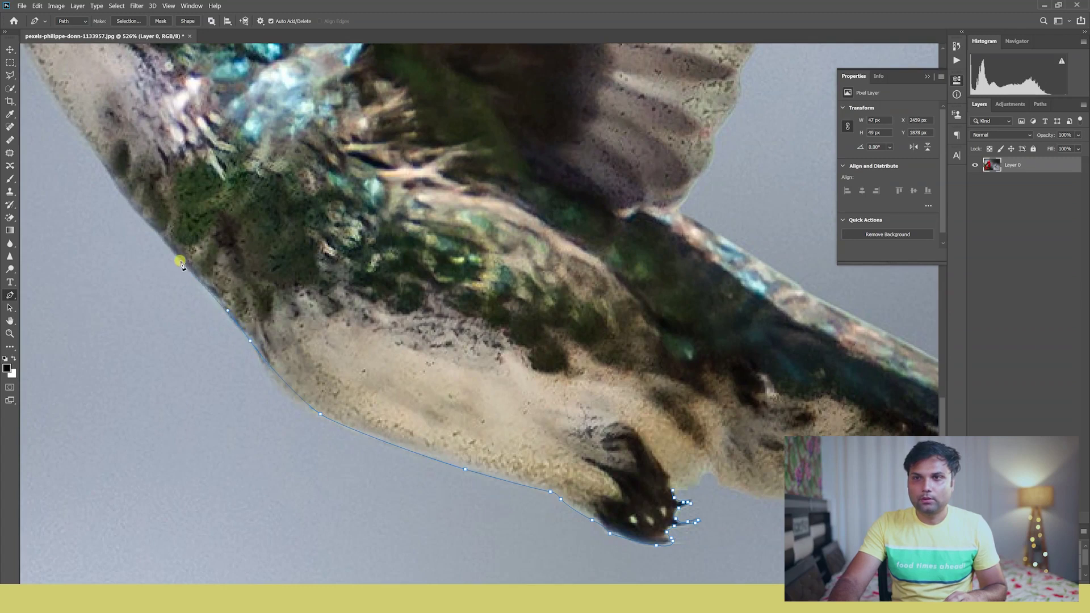
pyautogui.moveTo(93, 158); pyautogui.dragTo(272, 337)
pyautogui.moveTo(250, 261); pyautogui.dragTo(241, 237)
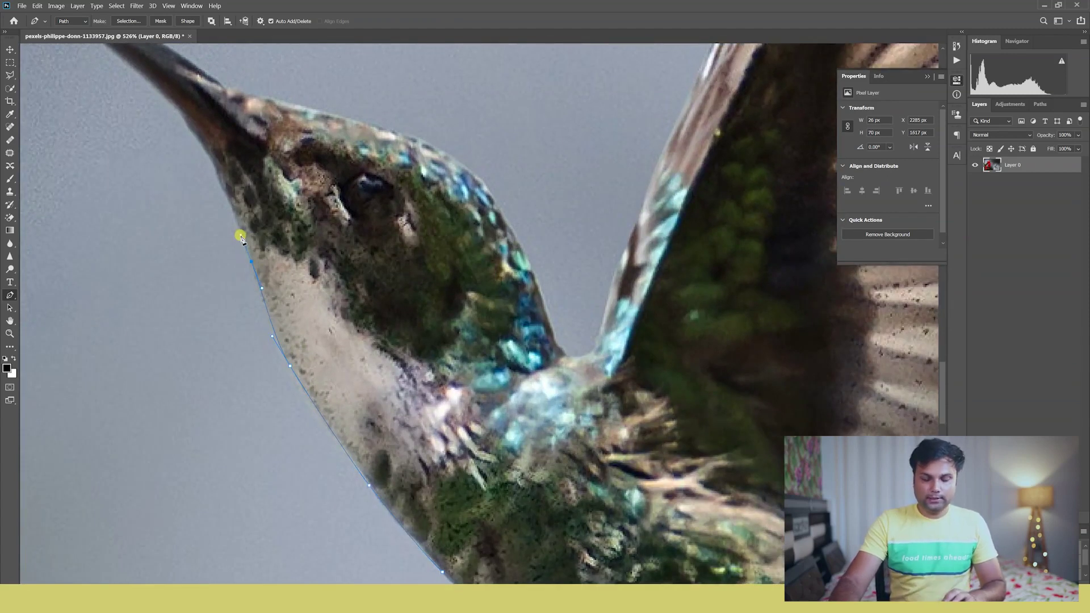
# Trace the path from the throat along the lower edge of the beak to its tip.
pyautogui.moveTo(273, 209); pyautogui.dragTo(352, 342)
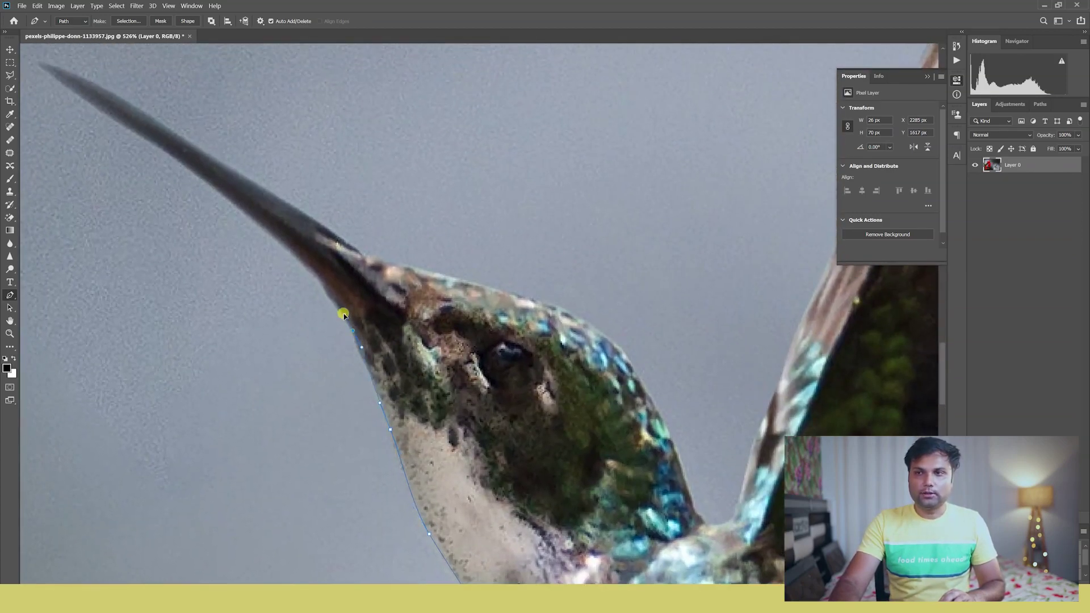
pyautogui.click(289, 251)
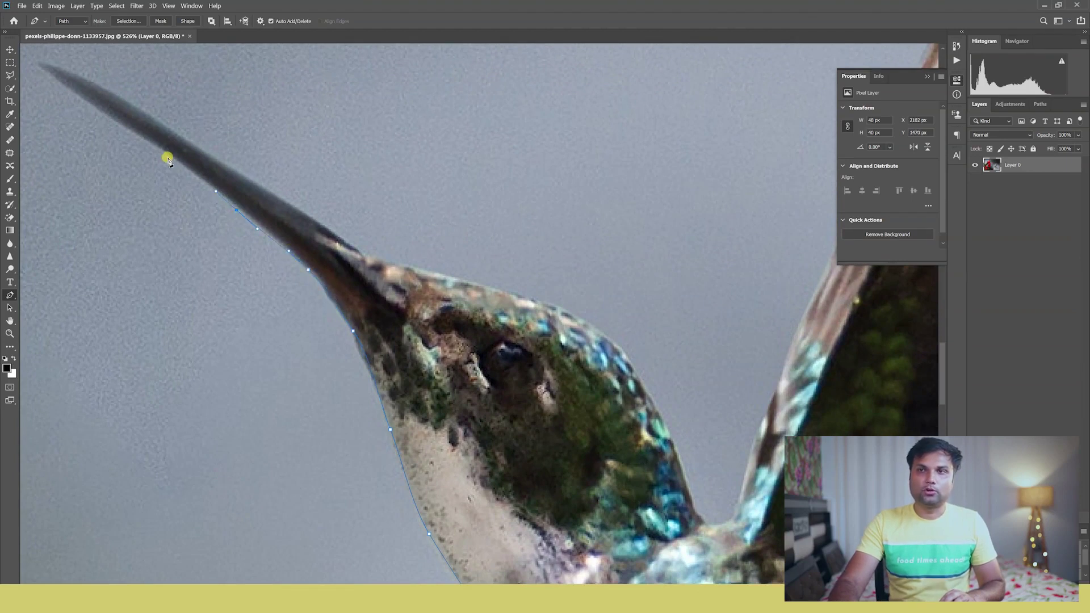
pyautogui.moveTo(157, 147); pyautogui.dragTo(142, 137)
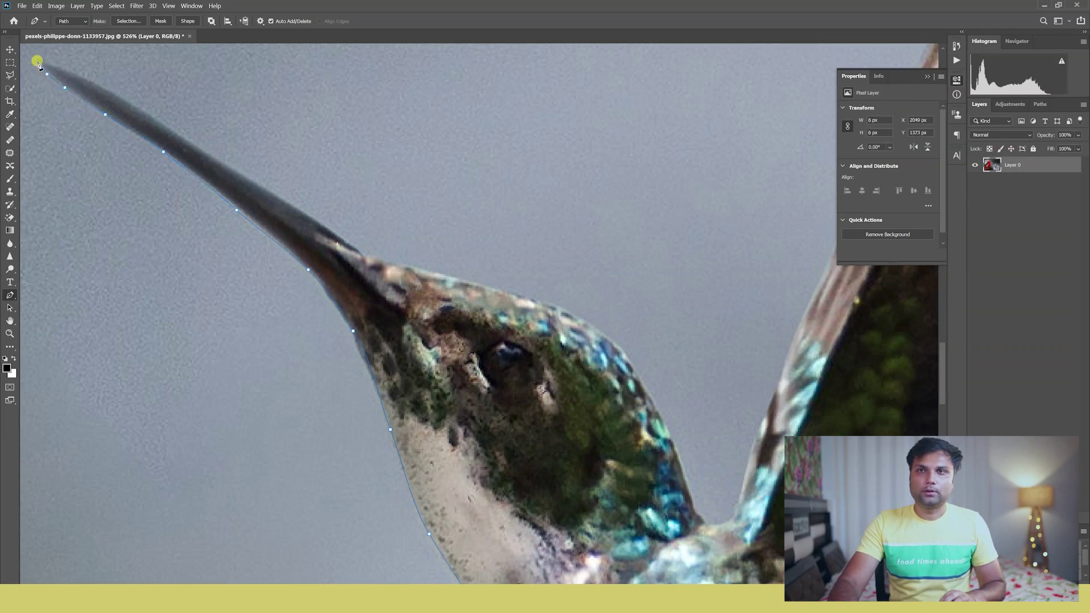
# Trace the path back from the beak tip along the beak's upper edge towards the head.
pyautogui.click(90, 81)
pyautogui.click(115, 95)
pyautogui.click(176, 134)
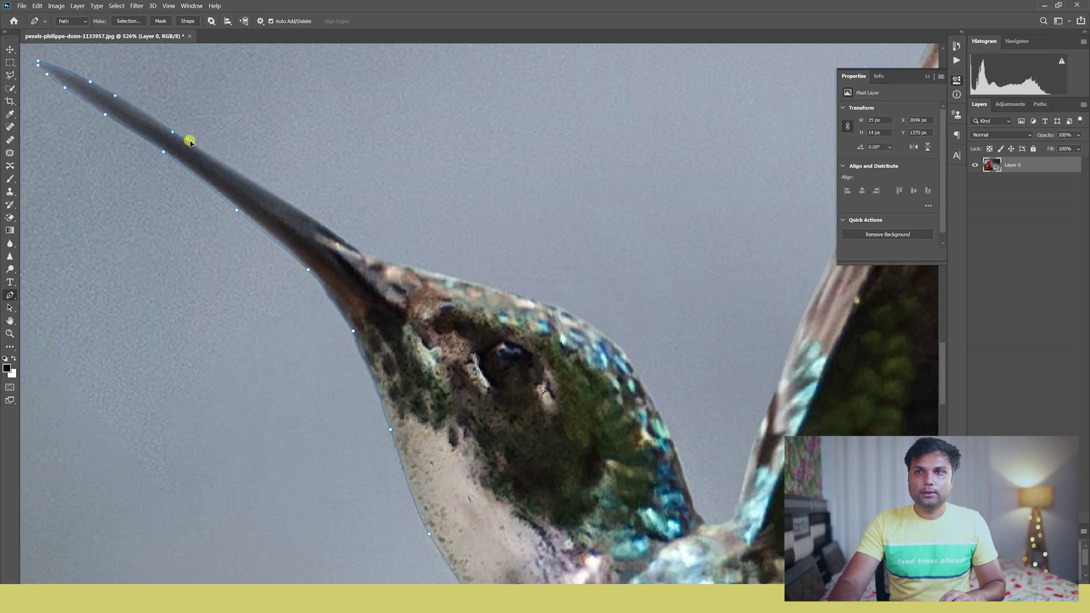
pyautogui.click(204, 150)
pyautogui.click(239, 170)
pyautogui.click(269, 189)
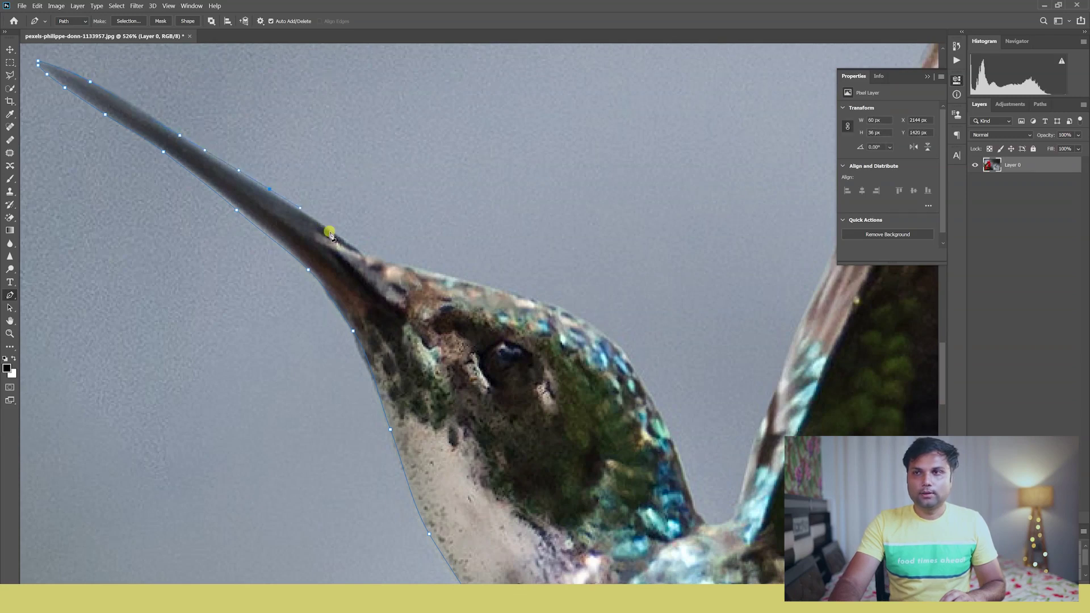
# Continue the path over the top of the head and down the nape to the base of the wing.
pyautogui.click(381, 261)
pyautogui.moveTo(437, 273); pyautogui.dragTo(467, 281)
pyautogui.moveTo(528, 298); pyautogui.dragTo(547, 307)
pyautogui.moveTo(603, 330); pyautogui.dragTo(619, 345)
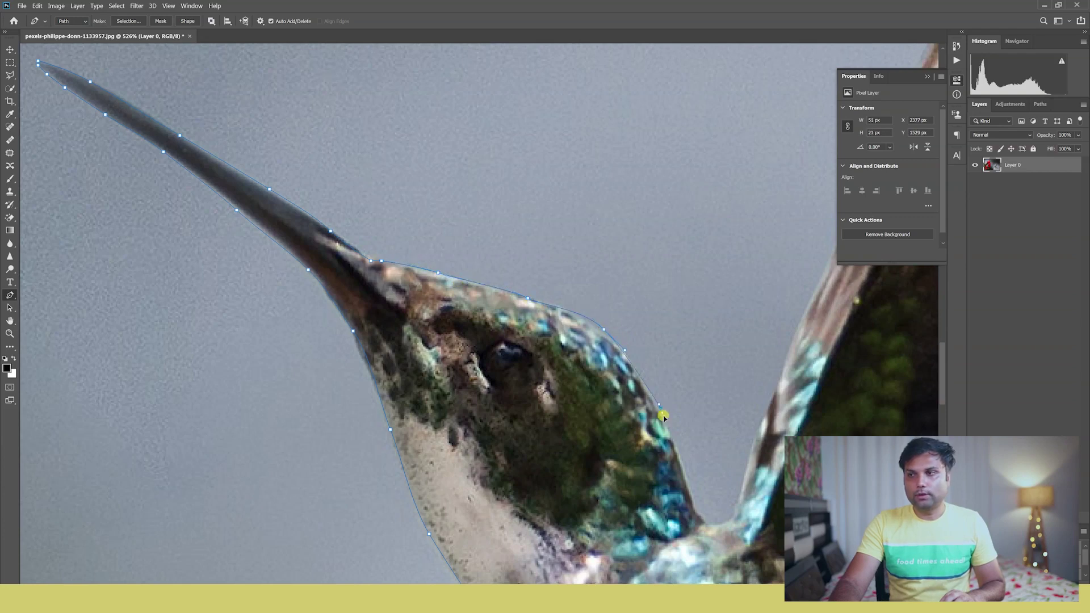
pyautogui.click(713, 525)
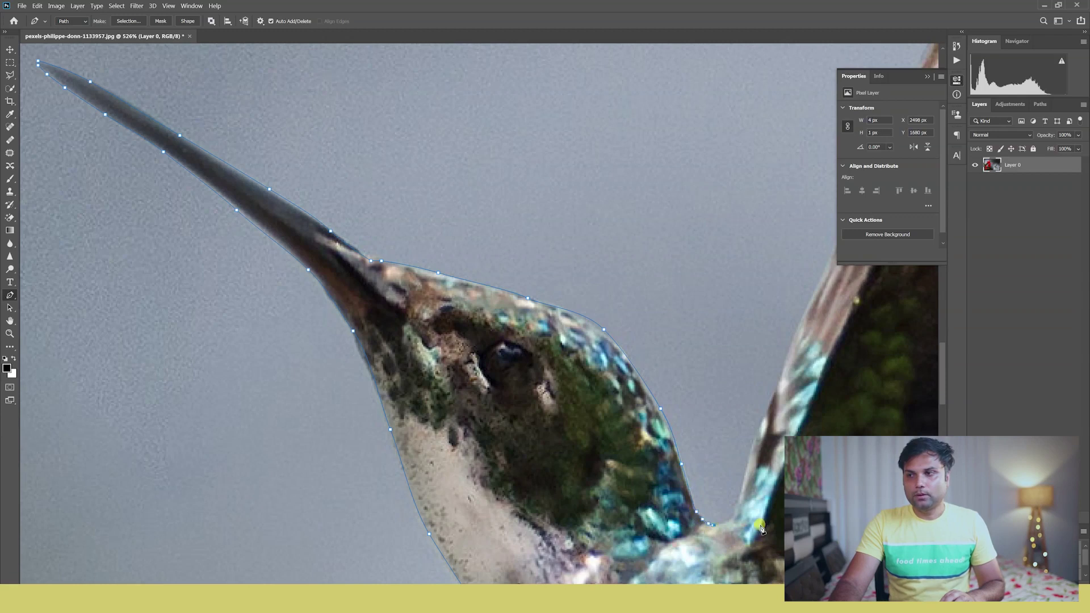
# Trace the lower part of the wing's leading edge, starting from the wing base.
pyautogui.click(740, 505)
pyautogui.moveTo(754, 436); pyautogui.dragTo(762, 415)
pyautogui.click(799, 324)
pyautogui.hscroll(5, 527, 303)
pyautogui.scroll(2, 528, 304)
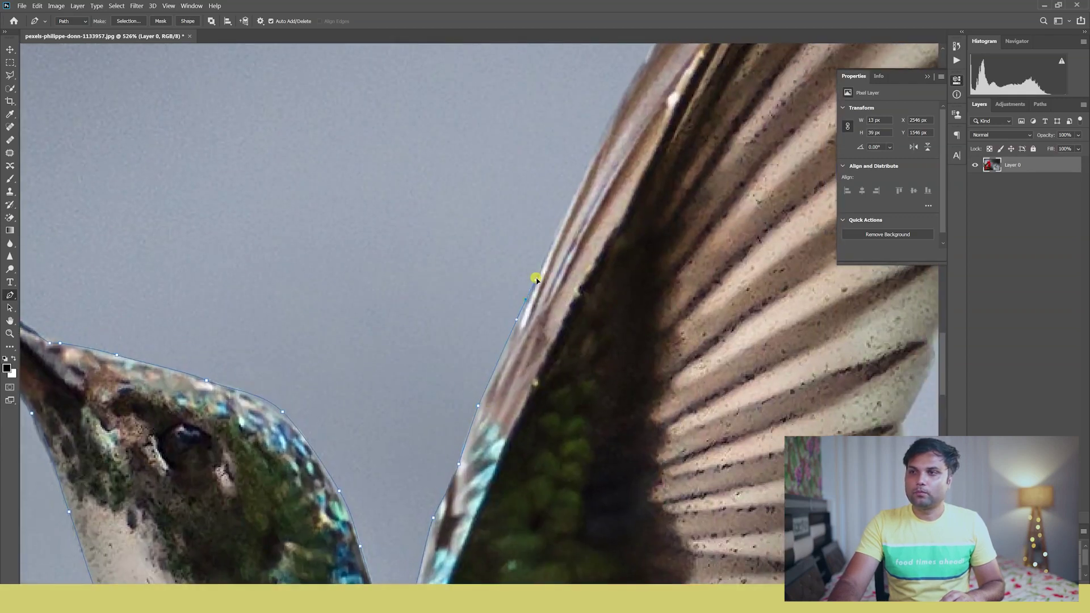
pyautogui.click(575, 192)
# Extend the path along the upper part of the wing's leading edge towards the wing tip.
pyautogui.scroll(3, 590, 273)
pyautogui.hscroll(2, 590, 273)
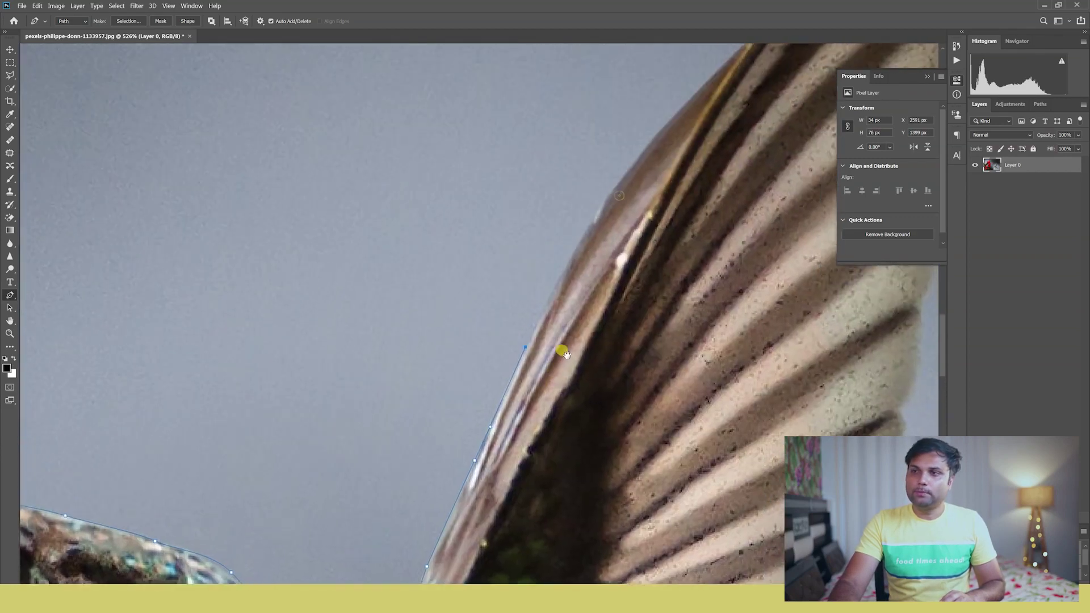
pyautogui.moveTo(568, 260); pyautogui.dragTo(586, 233)
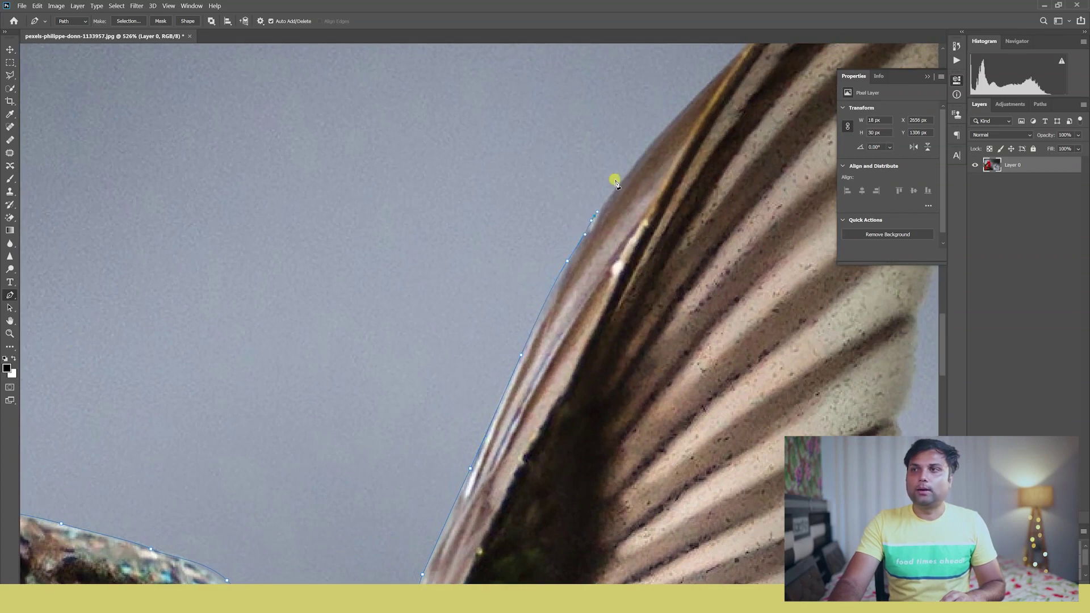
pyautogui.click(670, 118)
pyautogui.scroll(3, 608, 243)
pyautogui.hscroll(2, 608, 244)
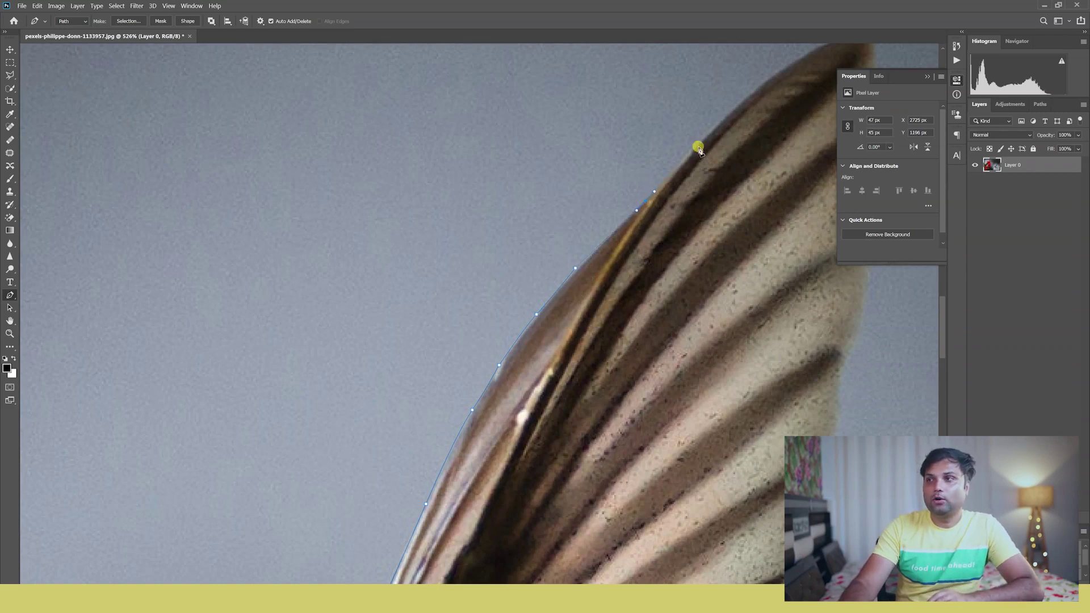
pyautogui.click(766, 82)
# Take the path around the wing tip and along the first feather notches of the trailing edge.
pyautogui.scroll(3, 720, 171)
pyautogui.hscroll(3, 720, 170)
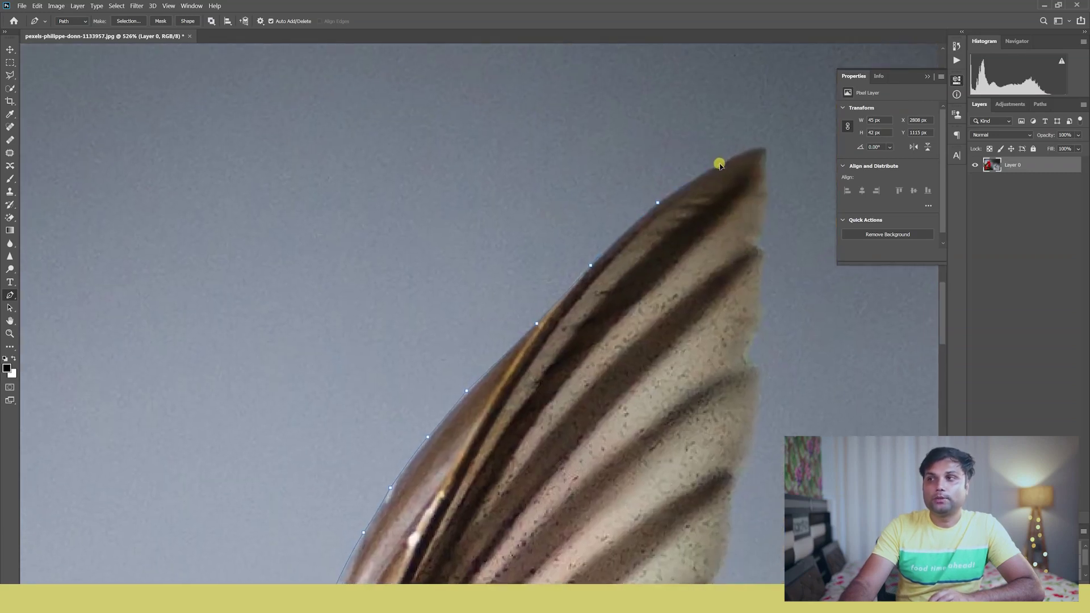
pyautogui.click(762, 150)
pyautogui.moveTo(762, 215); pyautogui.dragTo(762, 218)
pyautogui.moveTo(763, 234); pyautogui.dragTo(760, 412)
pyautogui.click(756, 243)
pyautogui.click(756, 368)
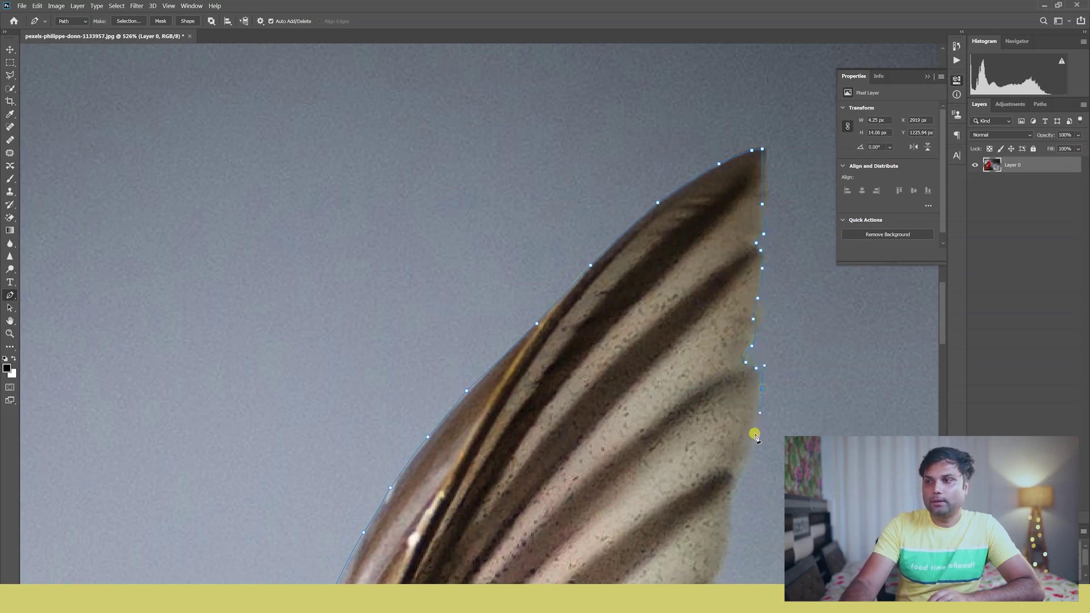
# Trace the middle feather notches of the wing's trailing edge with curved anchor points.
pyautogui.click(736, 475)
pyautogui.moveTo(746, 461); pyautogui.dragTo(735, 494)
pyautogui.moveTo(726, 479); pyautogui.dragTo(675, 282)
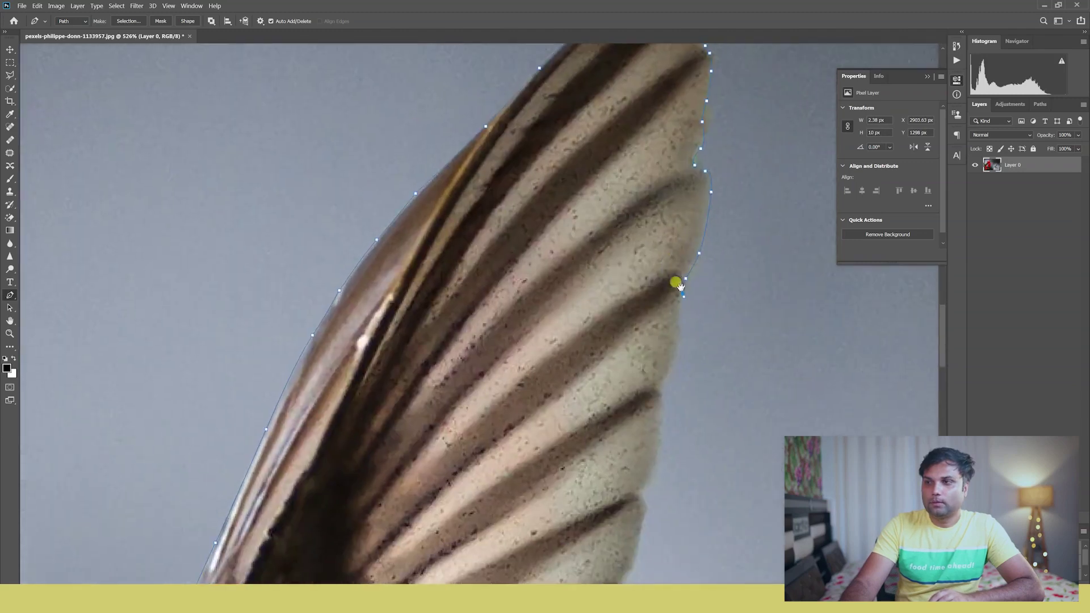
pyautogui.click(673, 361)
pyautogui.moveTo(658, 392); pyautogui.dragTo(659, 400)
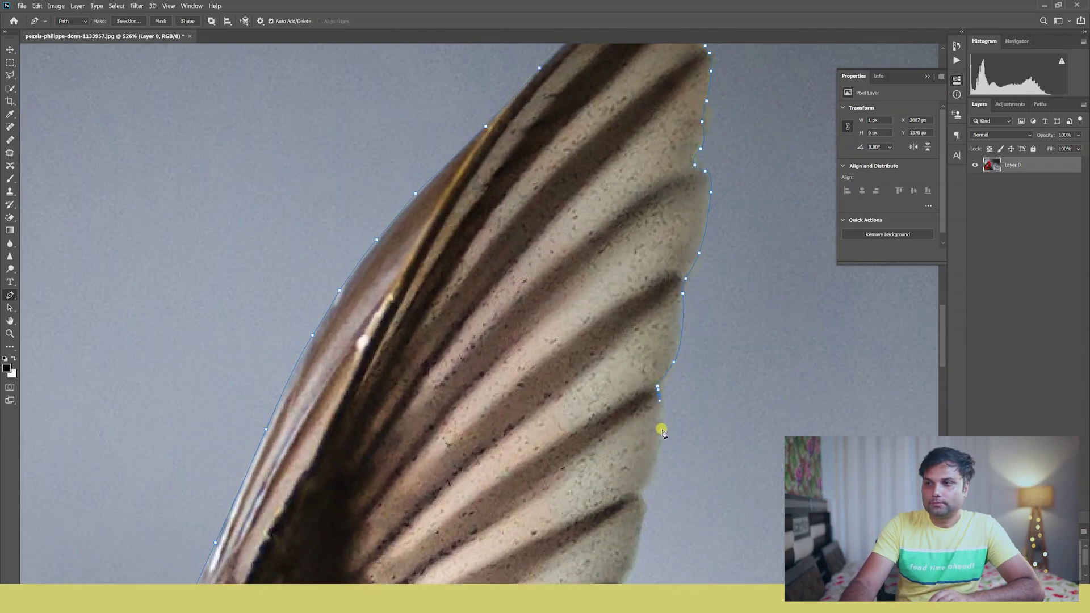
pyautogui.moveTo(646, 506); pyautogui.dragTo(646, 508)
# Continue the path down the lower feather notches of the wing's trailing edge.
pyautogui.moveTo(642, 514); pyautogui.dragTo(603, 318)
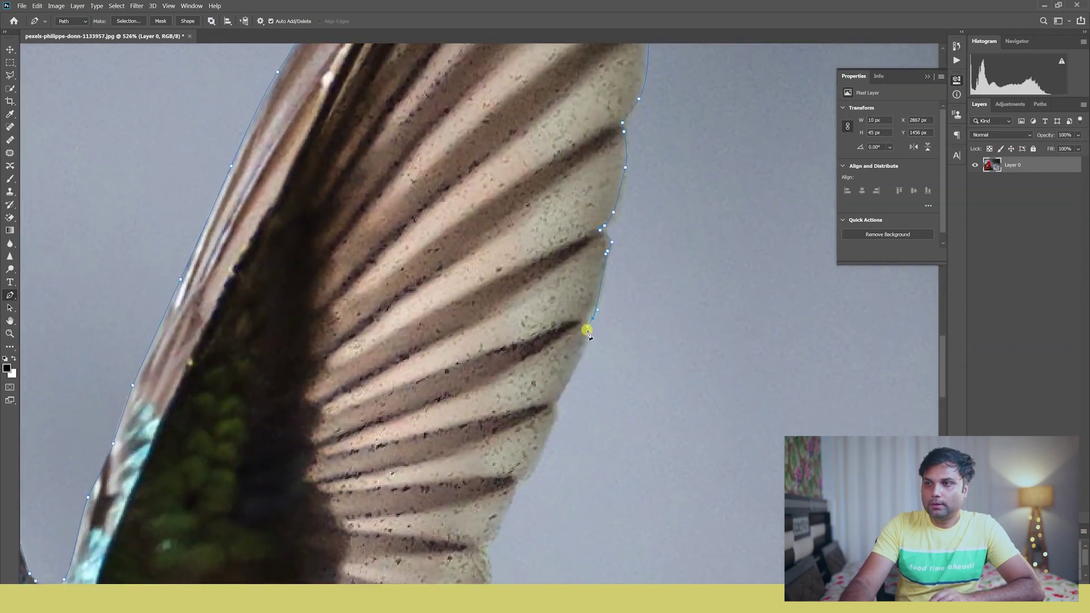
pyautogui.moveTo(555, 410); pyautogui.dragTo(553, 420)
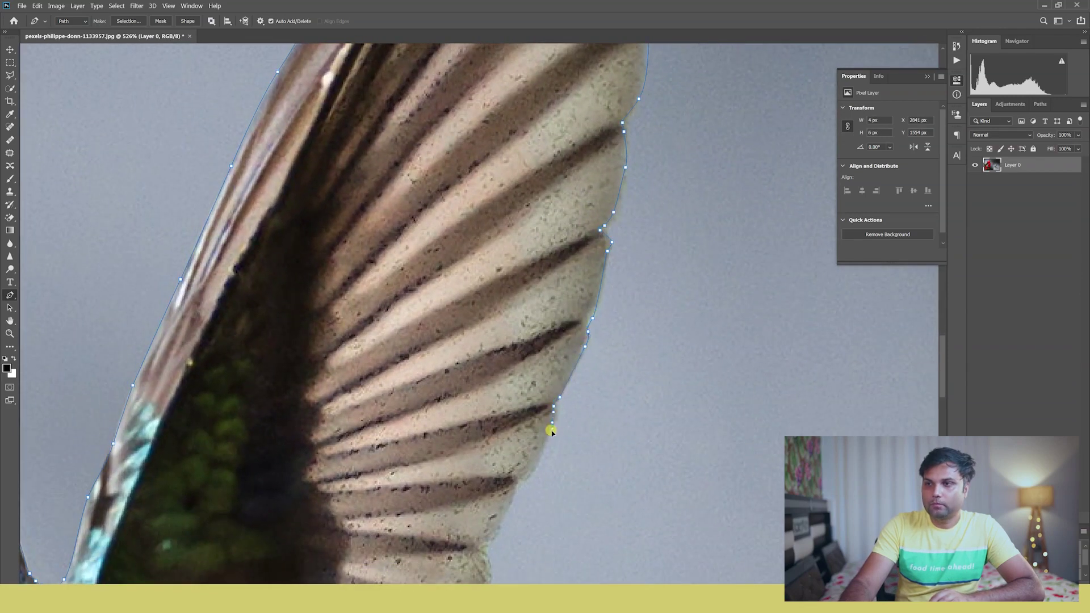
pyautogui.moveTo(539, 465); pyautogui.dragTo(489, 251)
pyautogui.click(477, 258)
pyautogui.click(482, 273)
pyautogui.click(481, 287)
pyautogui.click(470, 312)
pyautogui.click(462, 327)
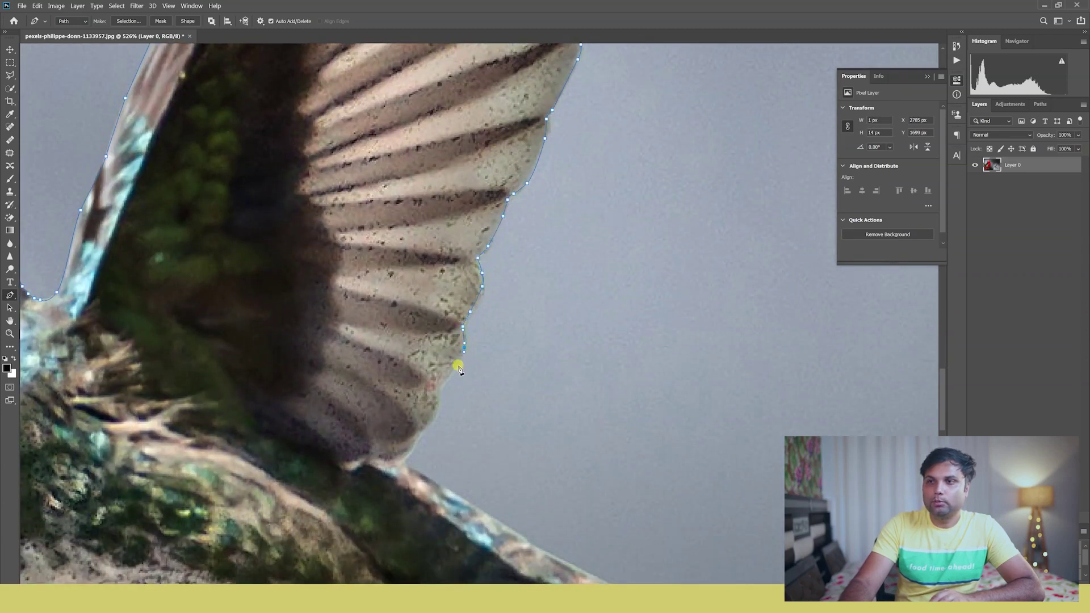
# Trace the last feathers of the wing down to where the wing meets the hummingbird's back.
pyautogui.click(435, 406)
pyautogui.click(429, 424)
pyautogui.click(421, 437)
pyautogui.moveTo(414, 446); pyautogui.dragTo(408, 453)
pyautogui.moveTo(403, 461); pyautogui.dragTo(400, 467)
# Continue the path from the wing base along the upper edge of the tail towards its tip.
pyautogui.moveTo(420, 414); pyautogui.dragTo(286, 240)
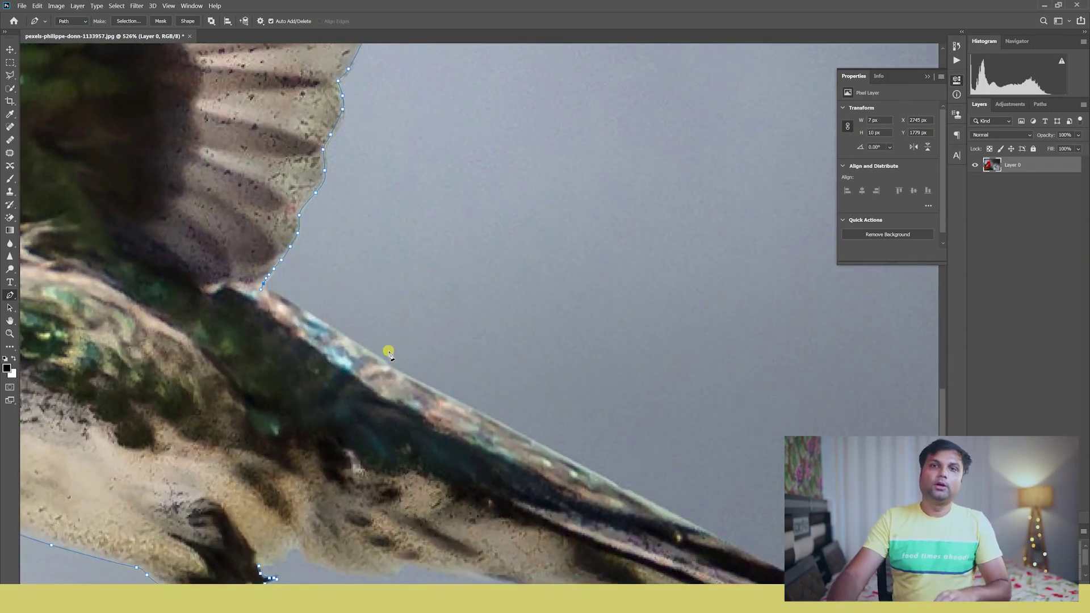
pyautogui.moveTo(405, 373); pyautogui.dragTo(442, 390)
pyautogui.click(600, 474)
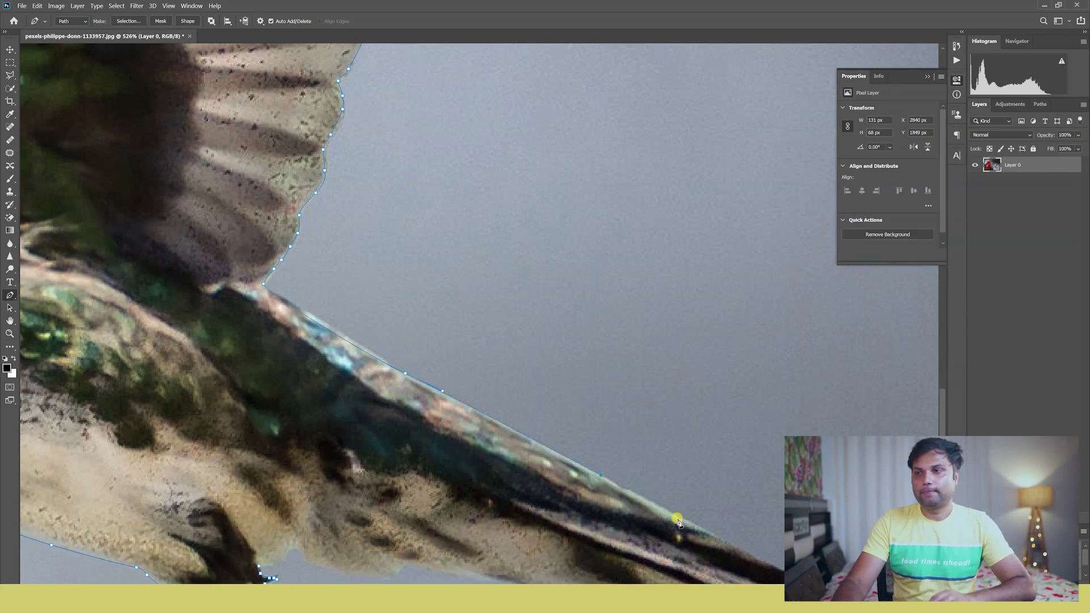
pyautogui.click(680, 516)
pyautogui.moveTo(726, 528); pyautogui.dragTo(500, 370)
pyautogui.moveTo(554, 391); pyautogui.dragTo(615, 413)
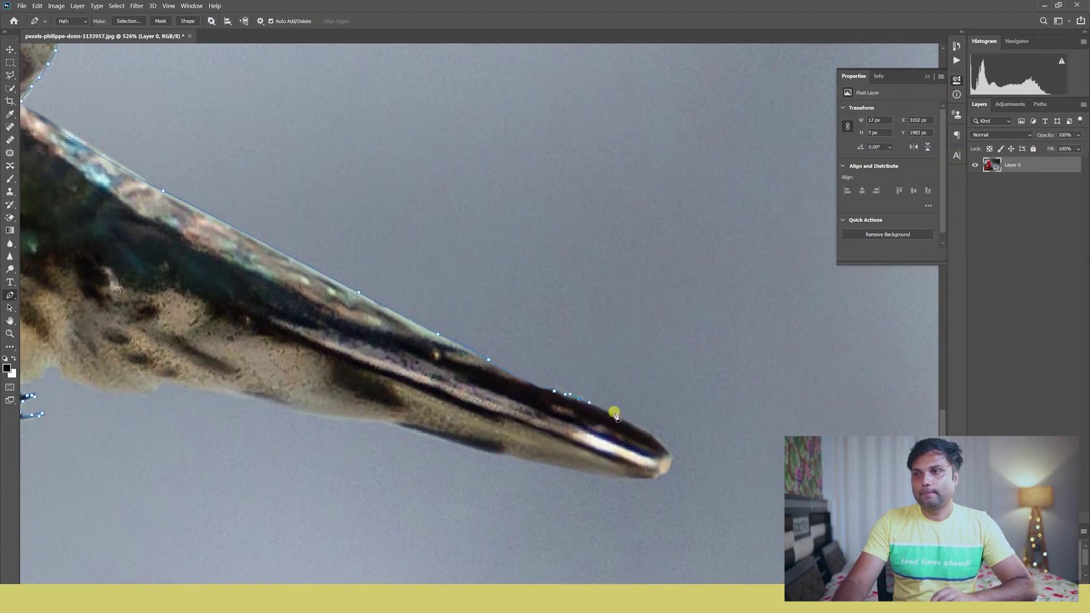
# Trace the path around the tip of the tail and back along its lower edge to the notch beneath the body.
pyautogui.click(670, 469)
pyautogui.click(659, 479)
pyautogui.click(646, 480)
pyautogui.moveTo(506, 454); pyautogui.dragTo(490, 452)
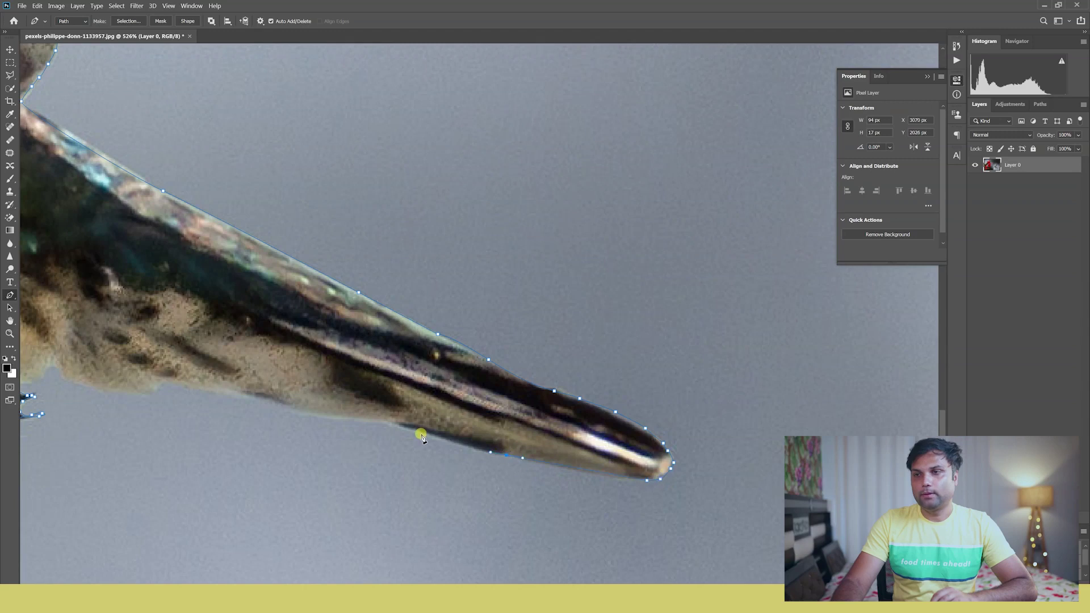
pyautogui.moveTo(352, 416); pyautogui.dragTo(339, 416)
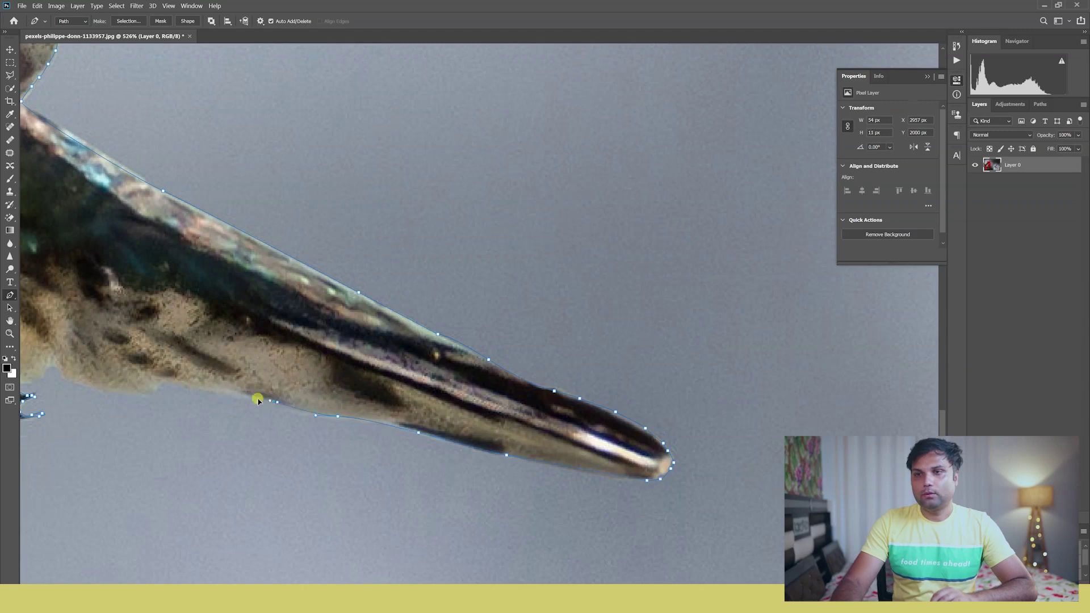
pyautogui.moveTo(215, 393); pyautogui.dragTo(200, 390)
pyautogui.click(172, 379)
pyautogui.click(163, 384)
pyautogui.click(157, 391)
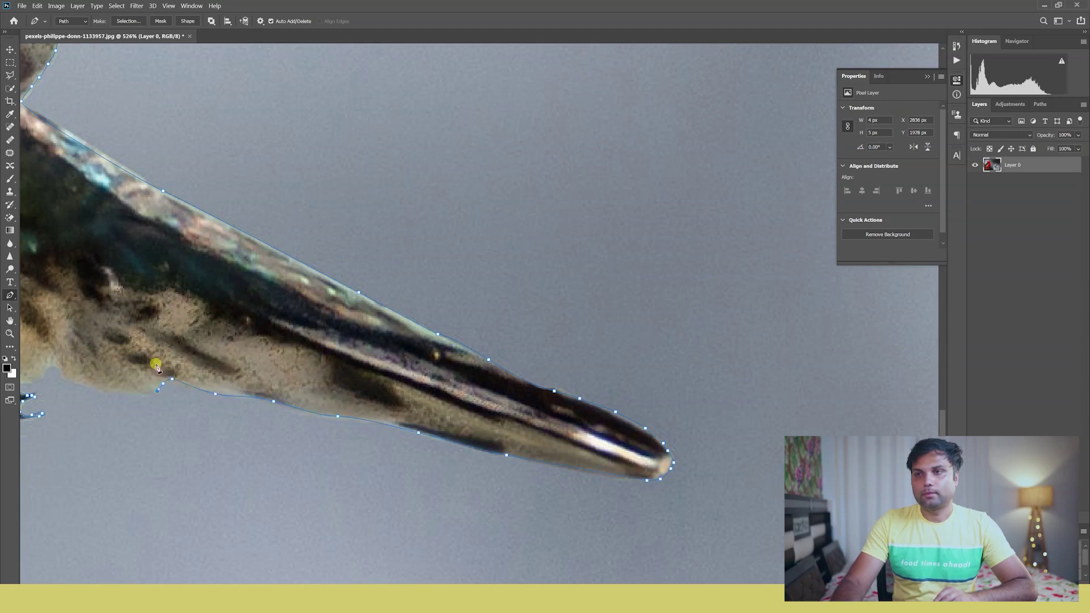
# Trace the remaining underside from the tail notch to the foot and close the path around the hummingbird.
pyautogui.moveTo(153, 347); pyautogui.dragTo(438, 284)
pyautogui.click(423, 330)
pyautogui.click(363, 321)
pyautogui.click(349, 309)
pyautogui.click(341, 301)
pyautogui.moveTo(334, 311); pyautogui.dragTo(321, 322)
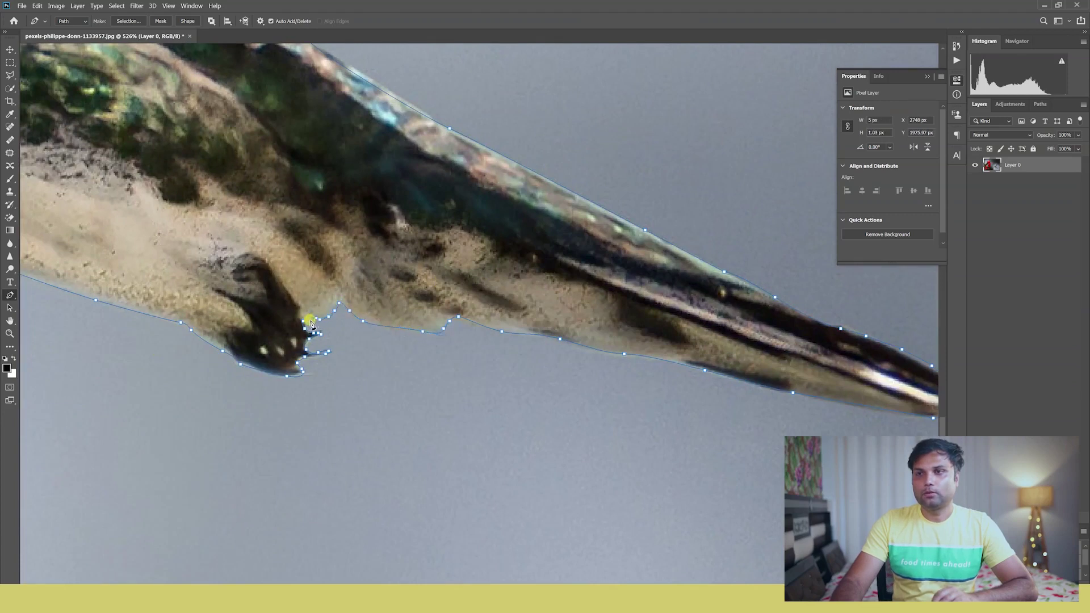
pyautogui.rightClick(304, 321)
pyautogui.click(314, 290)
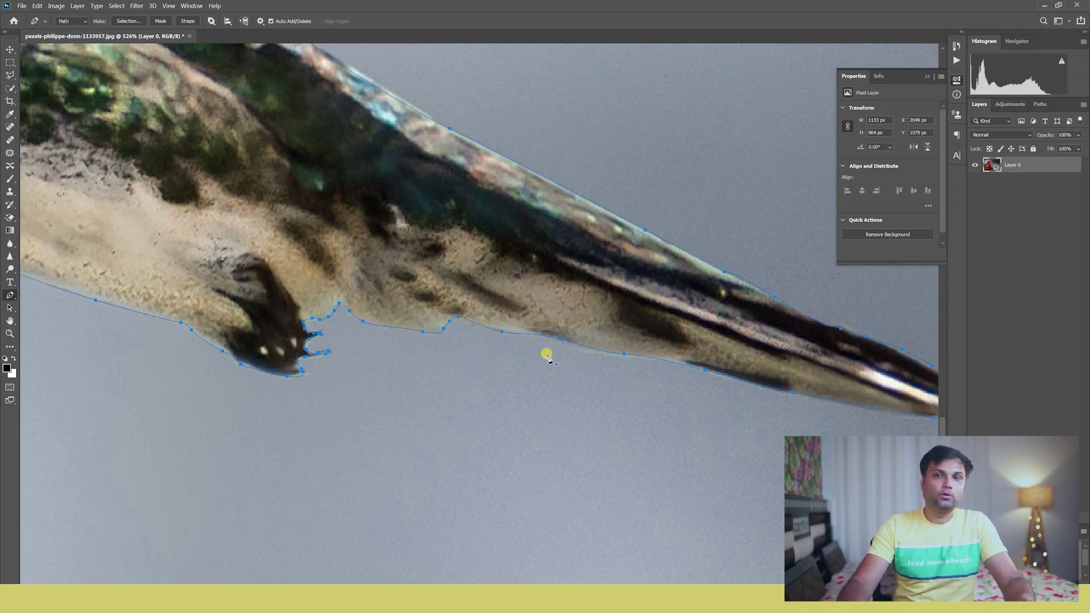
# Convert the closed hummingbird path into a new selection with a feather radius of 0 pixels.
pyautogui.rightClick(342, 307)
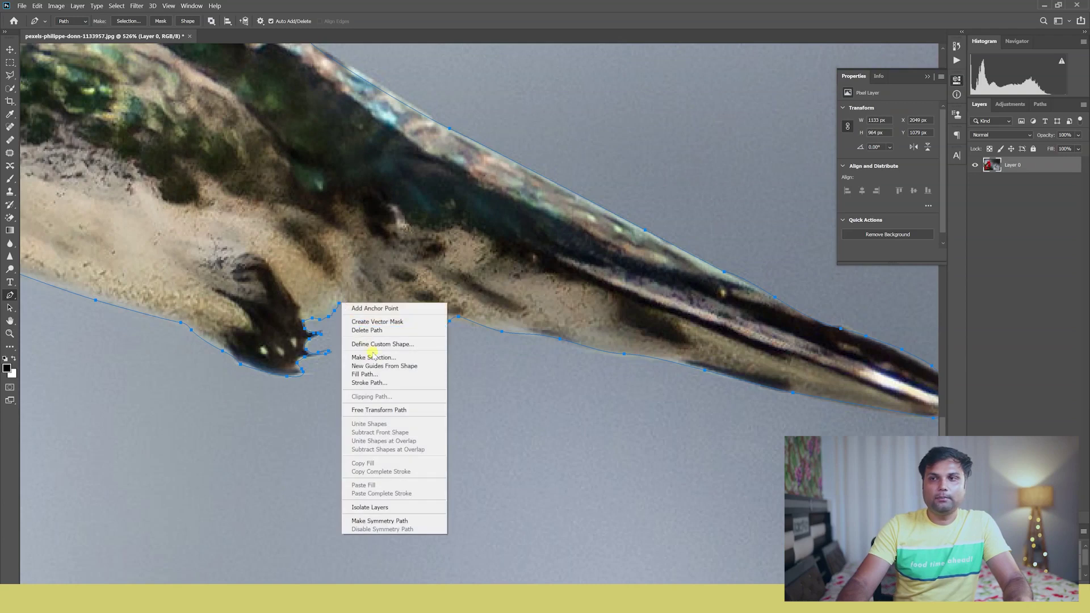
pyautogui.click(374, 357)
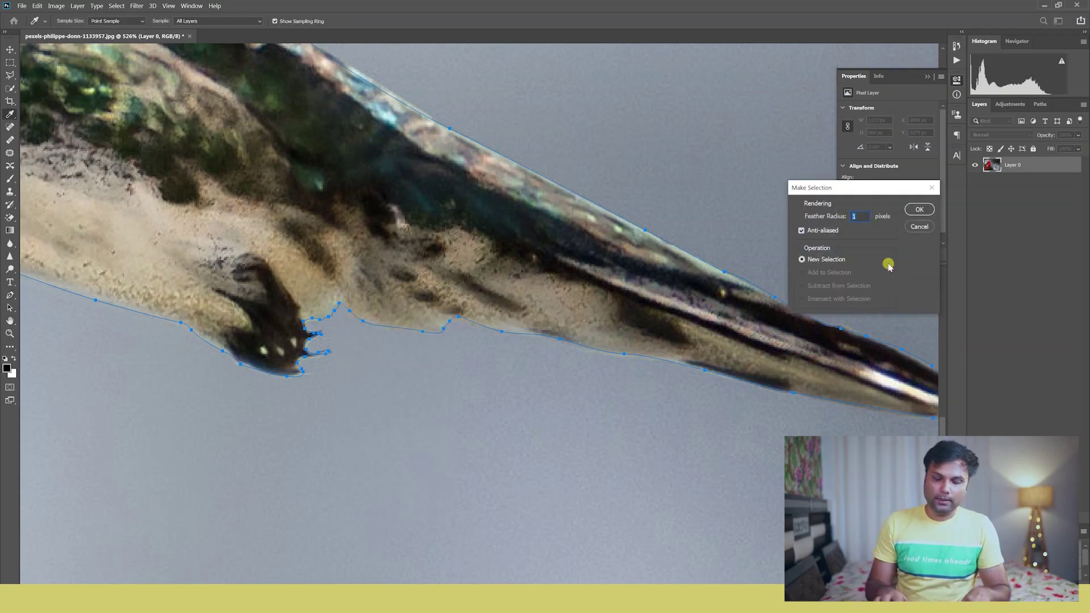
pyautogui.write('0')
pyautogui.click(918, 209)
# Check the hummingbird selection in Select and Mask with the Black & White, On Black, Overlay and On Layers views.
pyautogui.click(11, 333)
pyautogui.moveTo(468, 360); pyautogui.dragTo(439, 327)
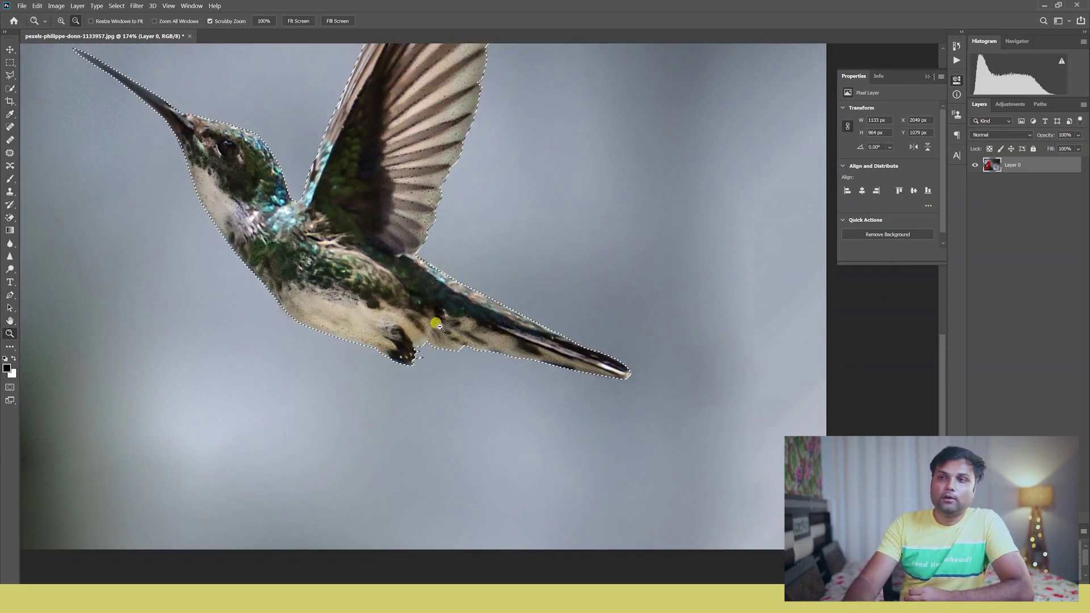
pyautogui.hotkey('ctrl', '0')
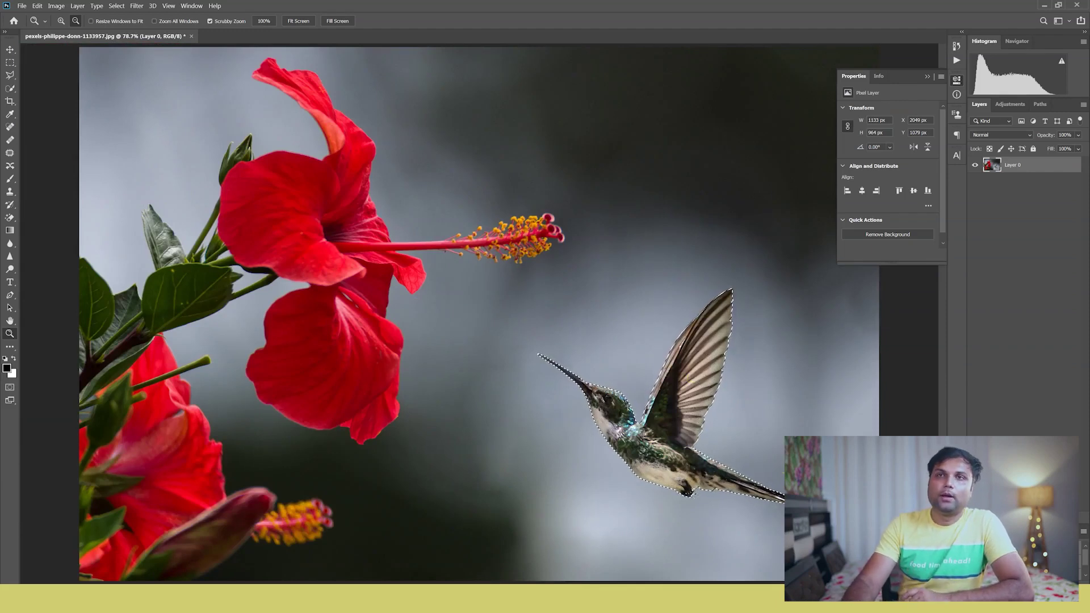
pyautogui.click(117, 6)
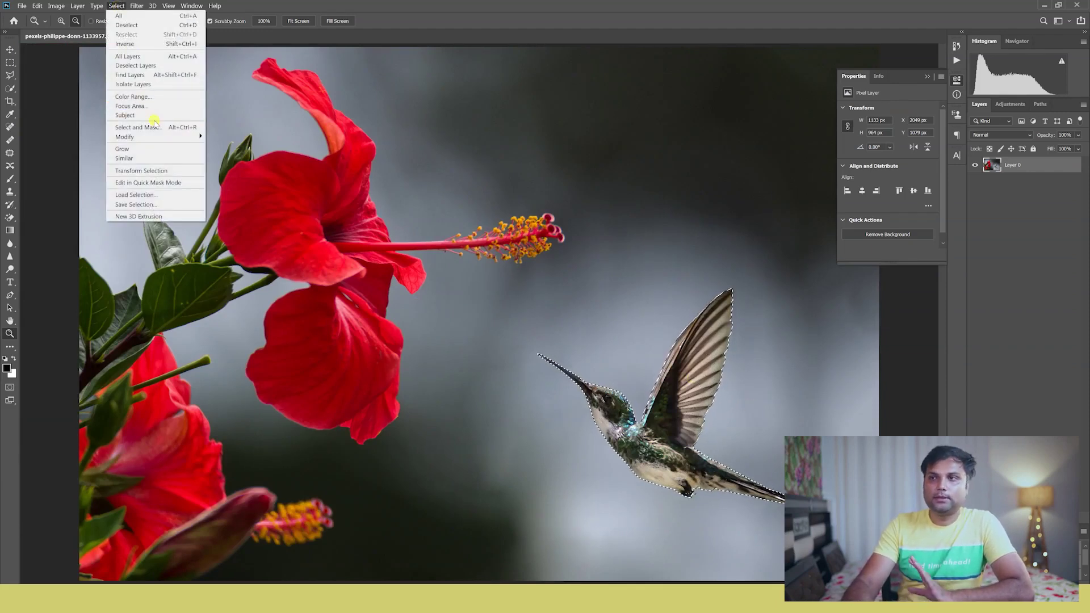
pyautogui.click(152, 126)
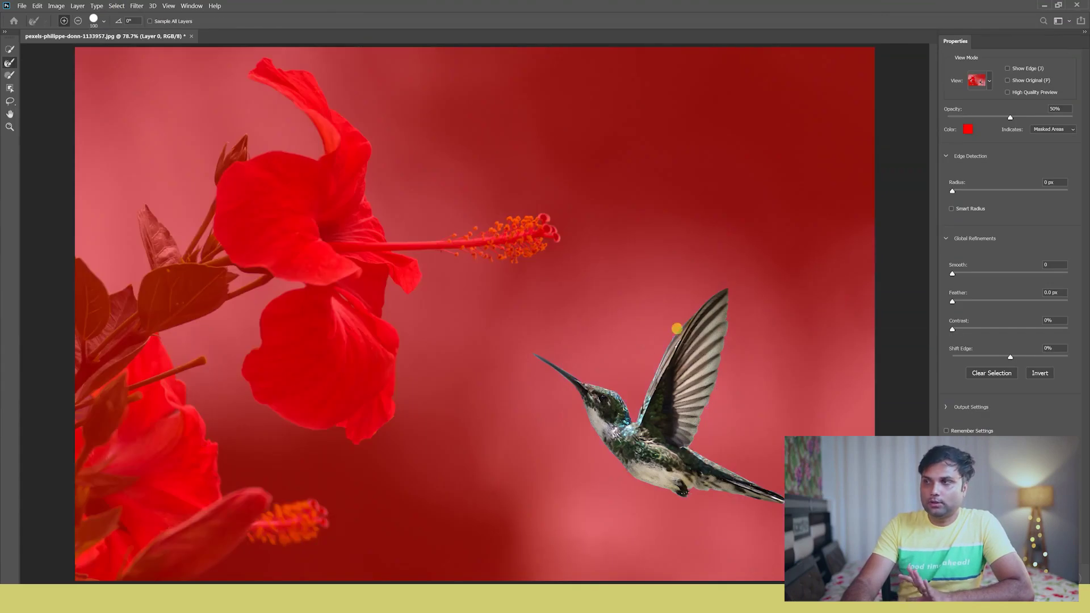
pyautogui.click(991, 82)
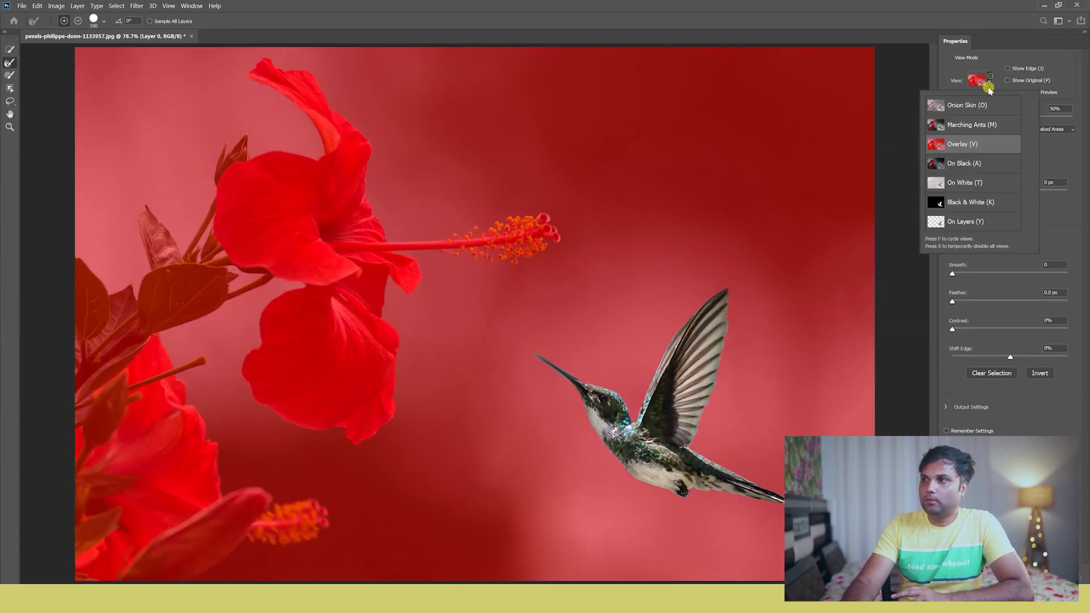
pyautogui.click(968, 202)
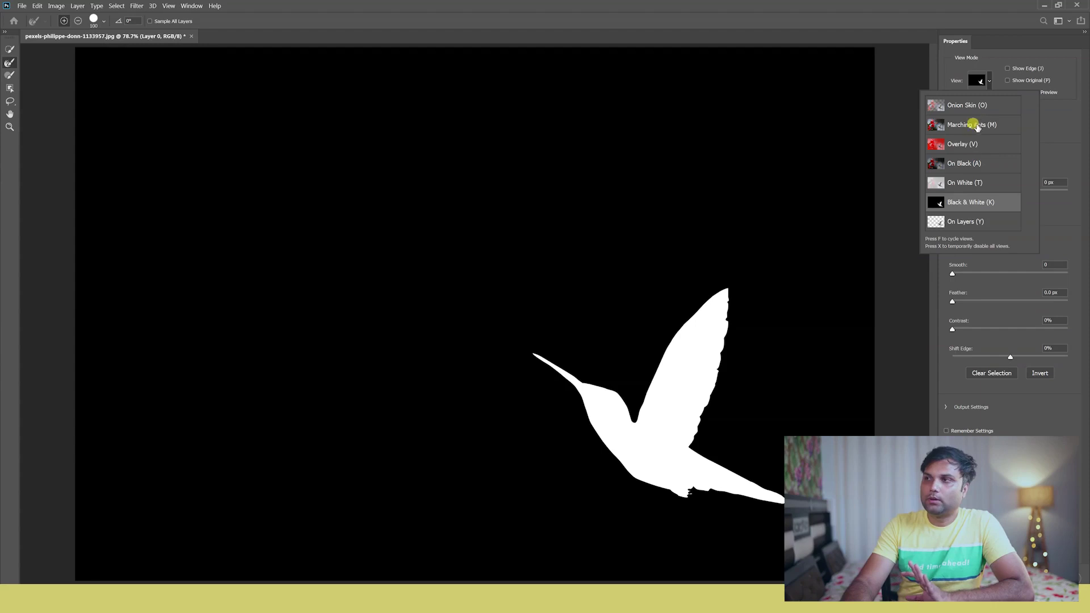
pyautogui.click(963, 163)
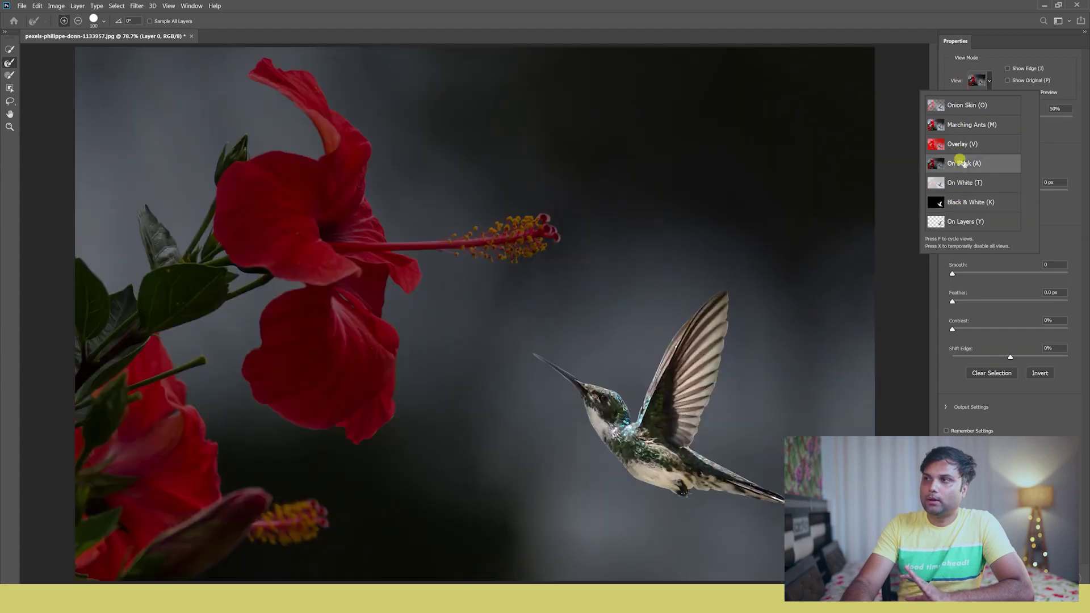
pyautogui.click(962, 145)
pyautogui.click(958, 220)
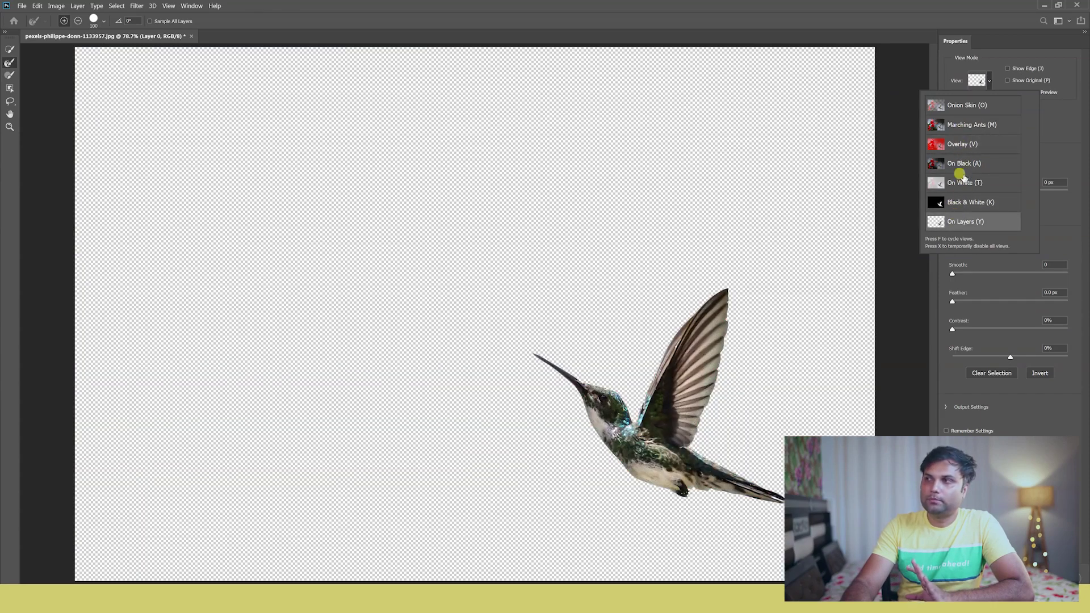
pyautogui.click(990, 83)
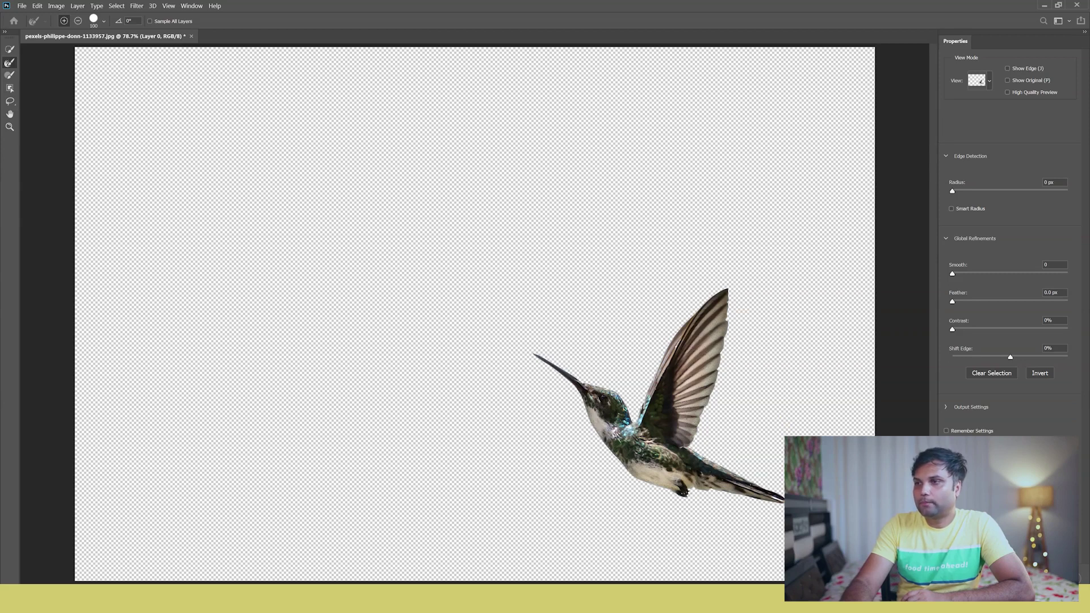
pyautogui.press('Return')
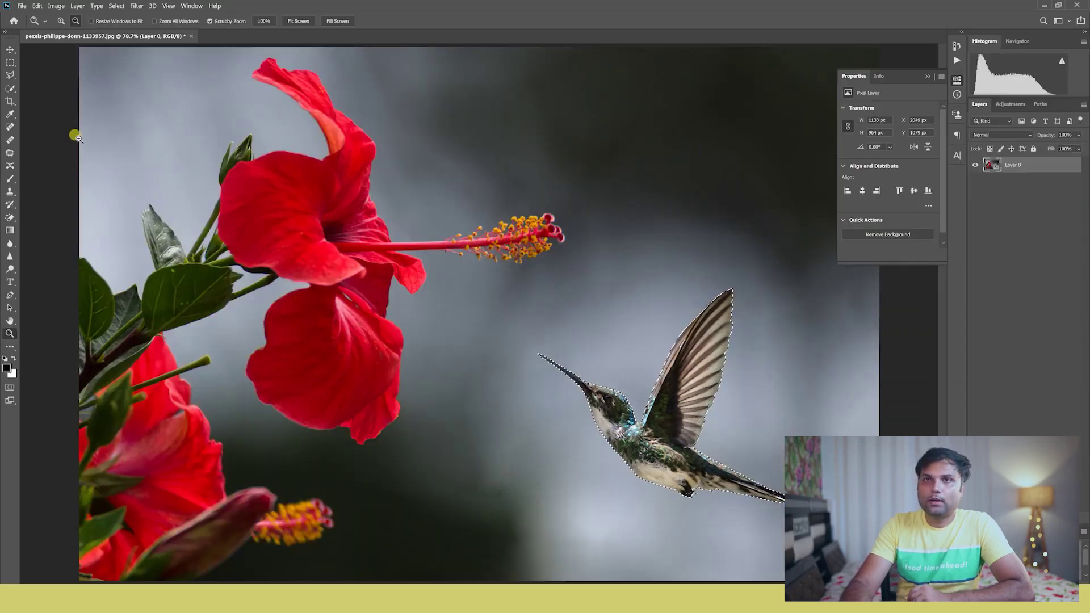
# Shift the selected hummingbird slightly with the Move tool and transfer it into a new blank white document.
pyautogui.click(13, 49)
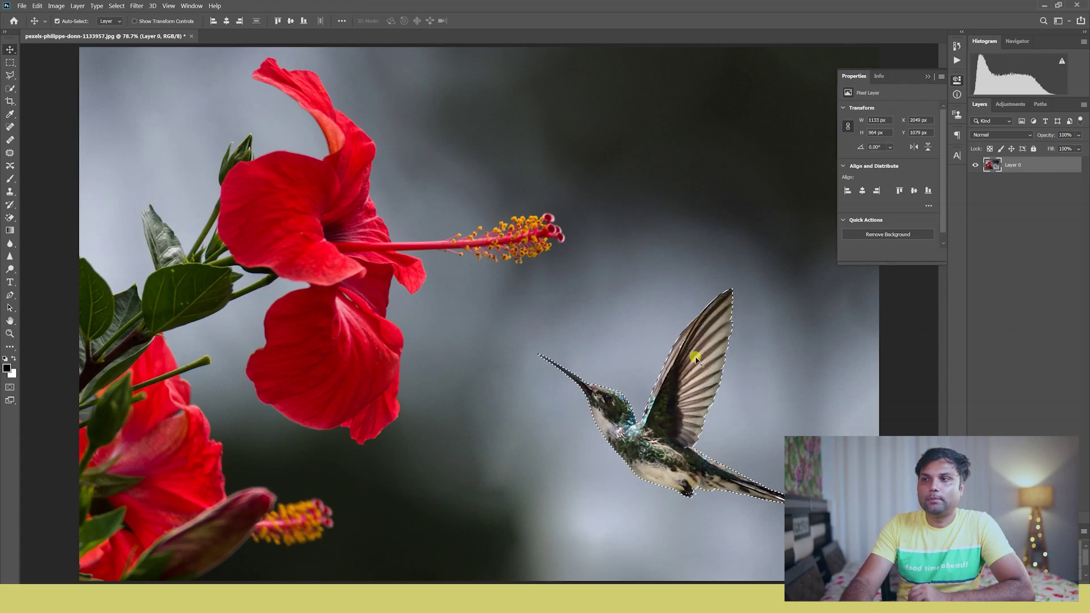
pyautogui.moveTo(693, 362); pyautogui.dragTo(658, 347)
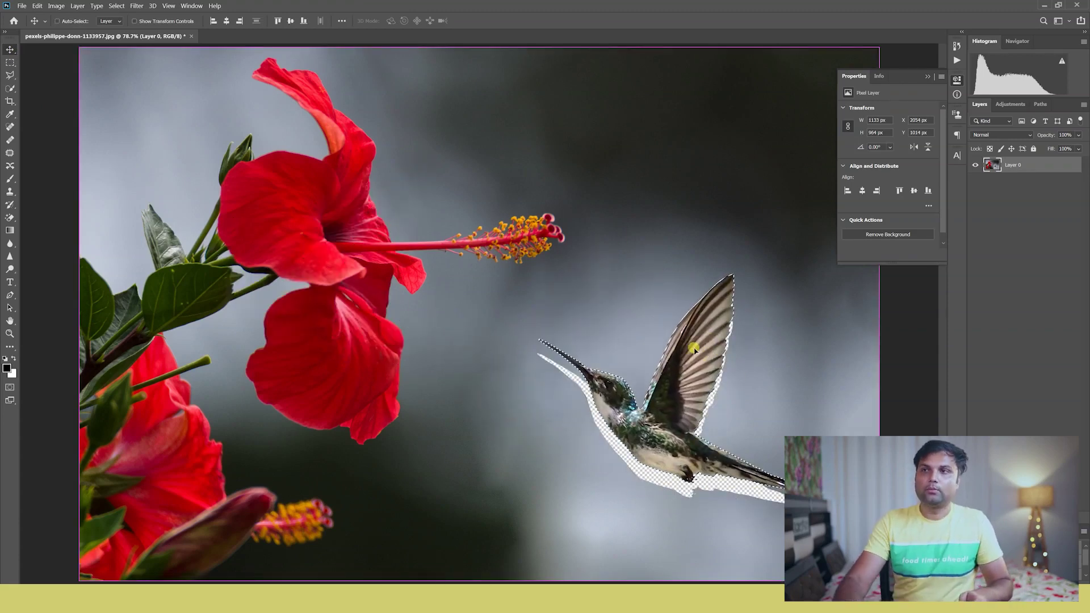
pyautogui.hotkey('ctrl', 'n')
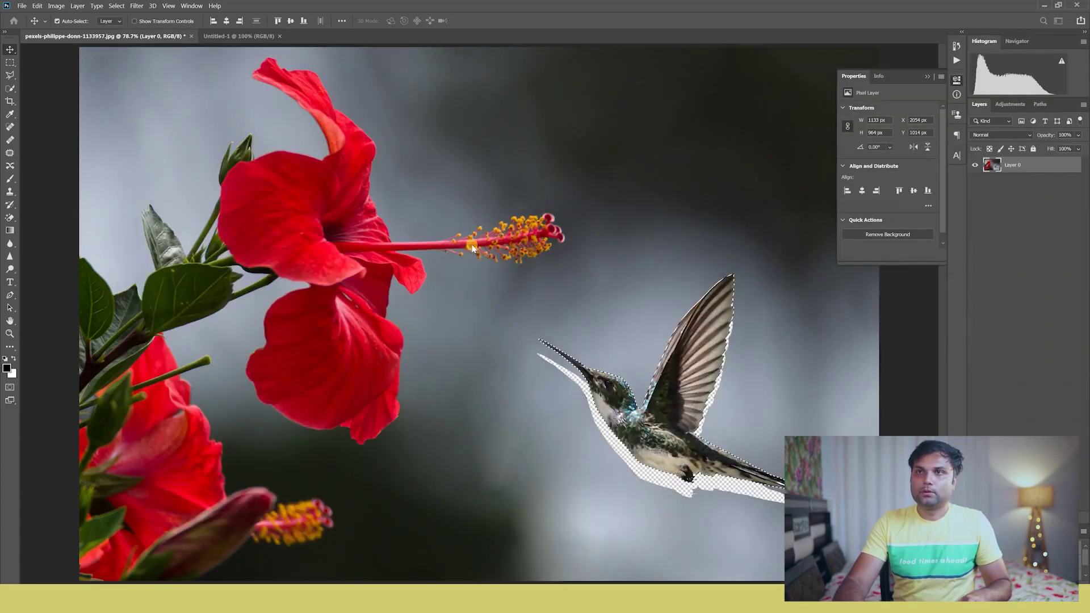
pyautogui.click(239, 36)
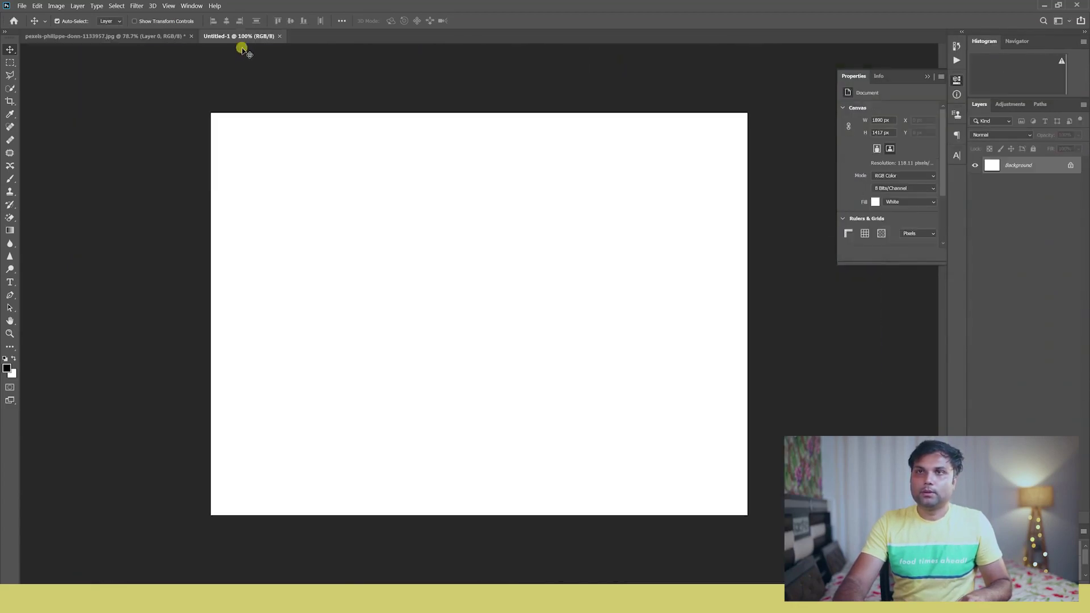
pyautogui.click(105, 35)
pyautogui.moveTo(687, 370); pyautogui.dragTo(529, 335)
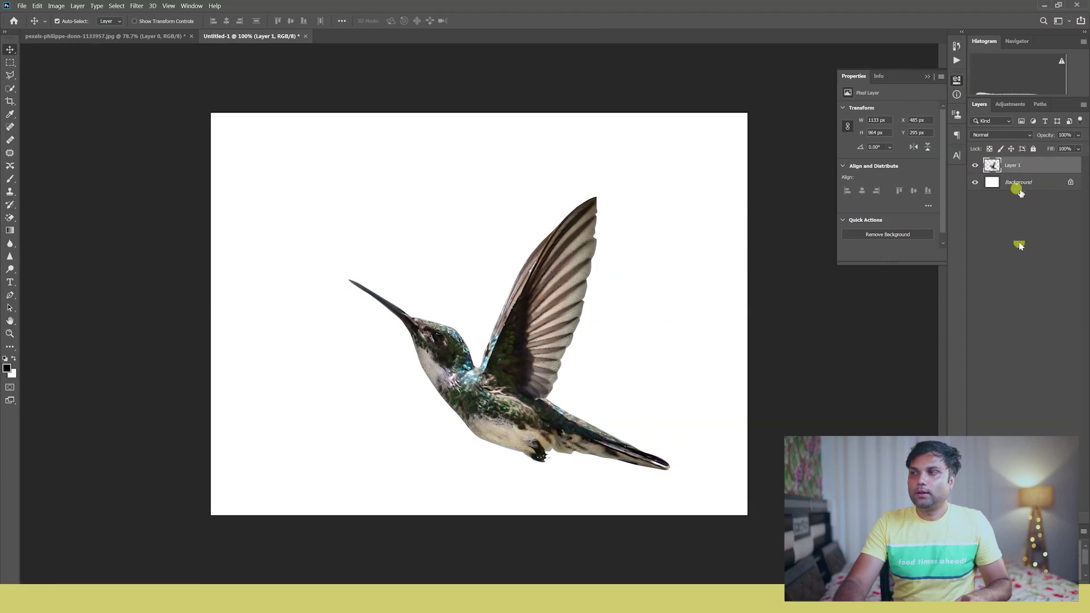
pyautogui.press('ctrl')
pyautogui.hotkey('ctrl', 't')
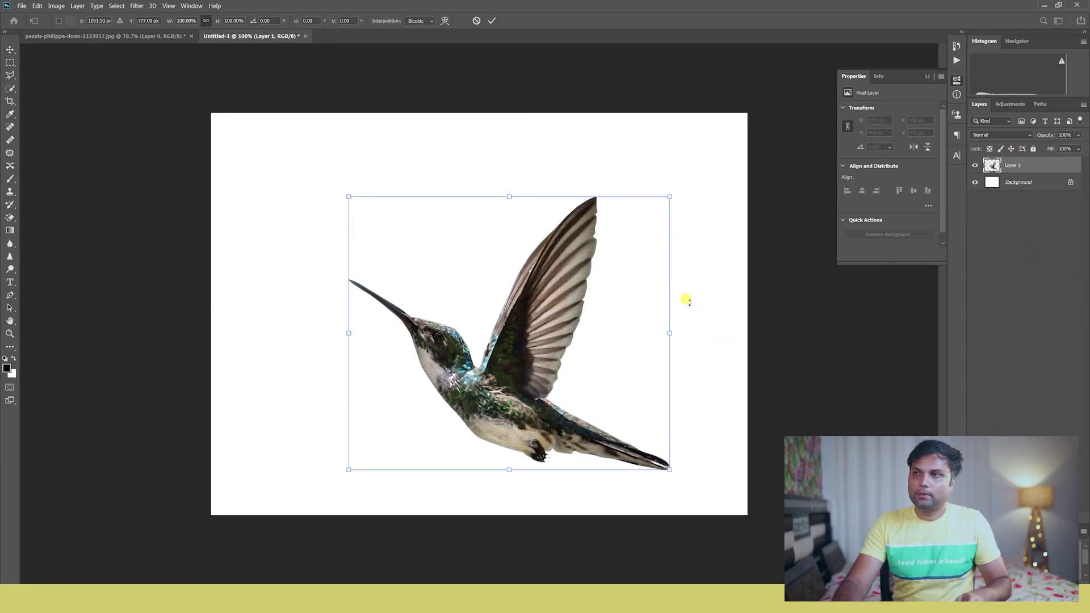
pyautogui.moveTo(668, 196); pyautogui.dragTo(654, 209)
pyautogui.press('Escape')
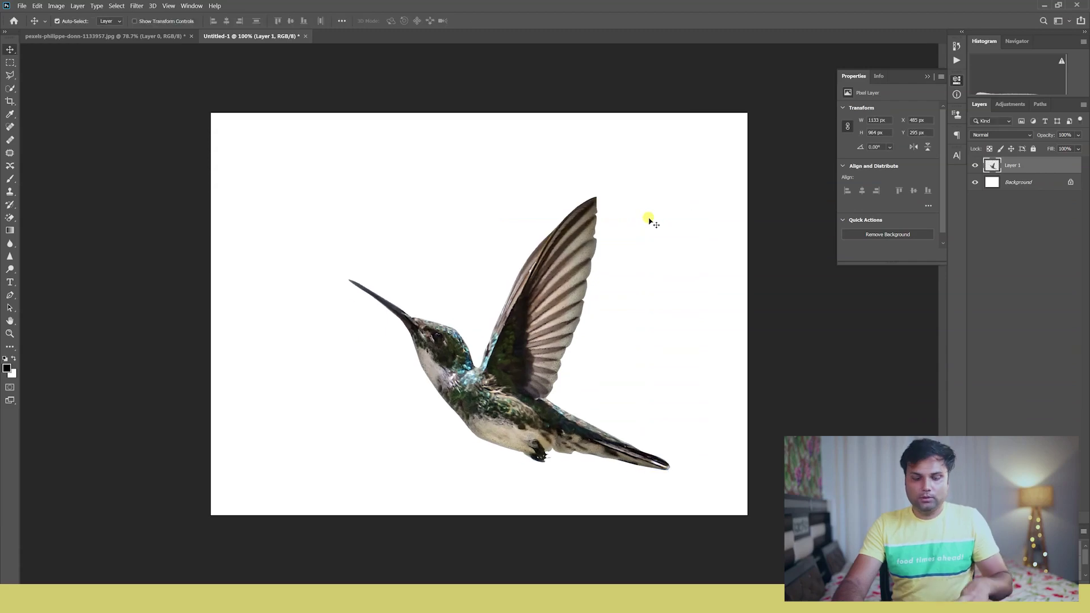
# Scale the hummingbird layer down to about 747 × 636 px with Free Transform.
pyautogui.hotkey('ctrl', 't')
pyautogui.moveTo(662, 194); pyautogui.dragTo(574, 248)
pyautogui.press('Return')
pyautogui.moveTo(499, 330); pyautogui.dragTo(507, 330)
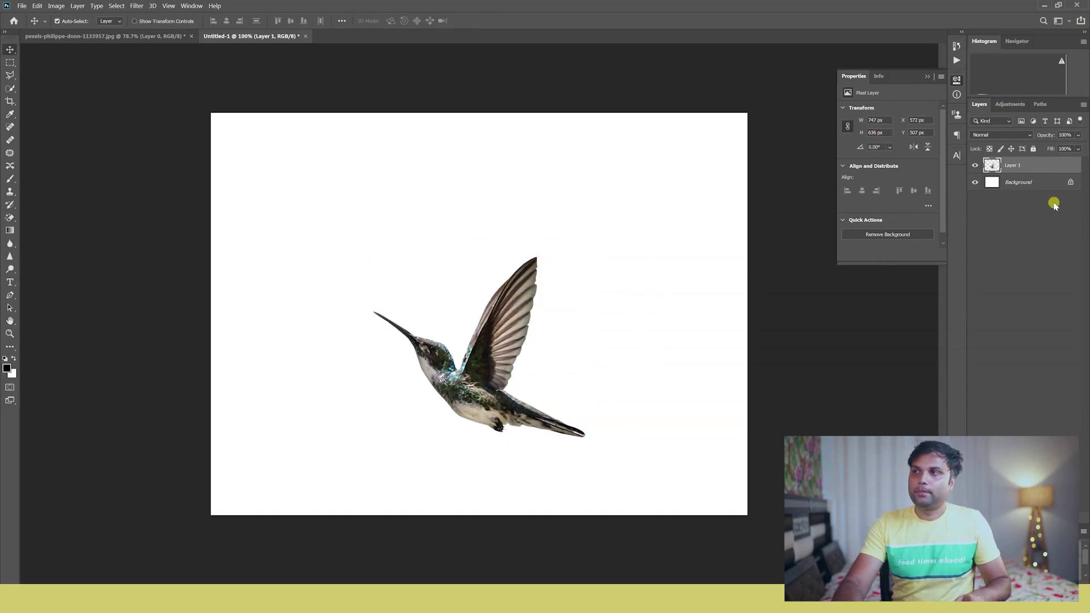
# Choose a light blue background colour and fill the Background layer with it.
pyautogui.click(1031, 183)
pyautogui.click(19, 379)
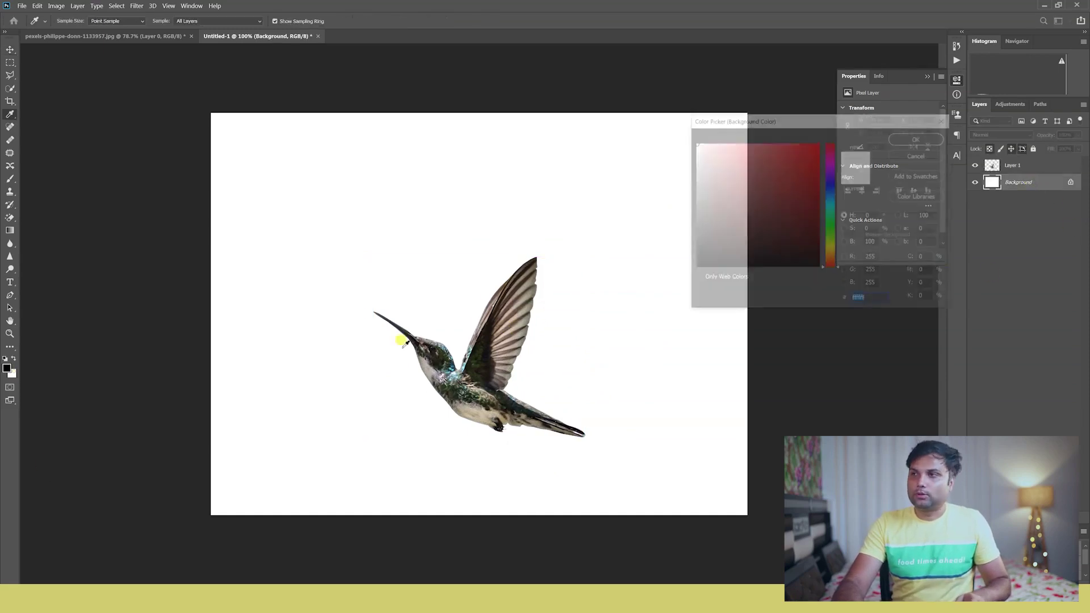
pyautogui.click(832, 204)
pyautogui.click(773, 169)
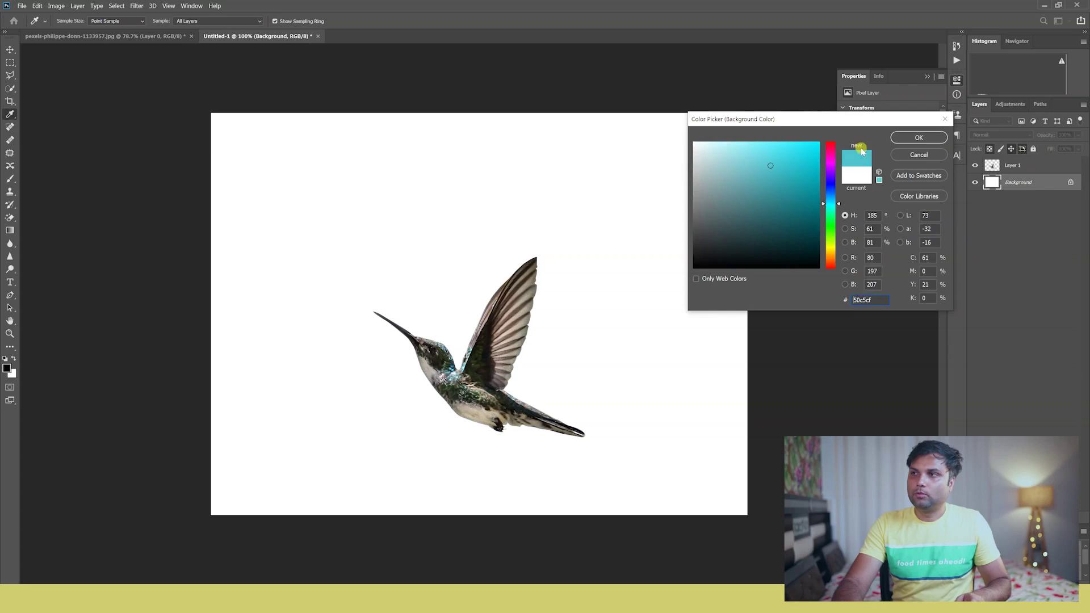
pyautogui.click(918, 138)
pyautogui.press('v')
pyautogui.hotkey('ctrl', 'BackSpace')
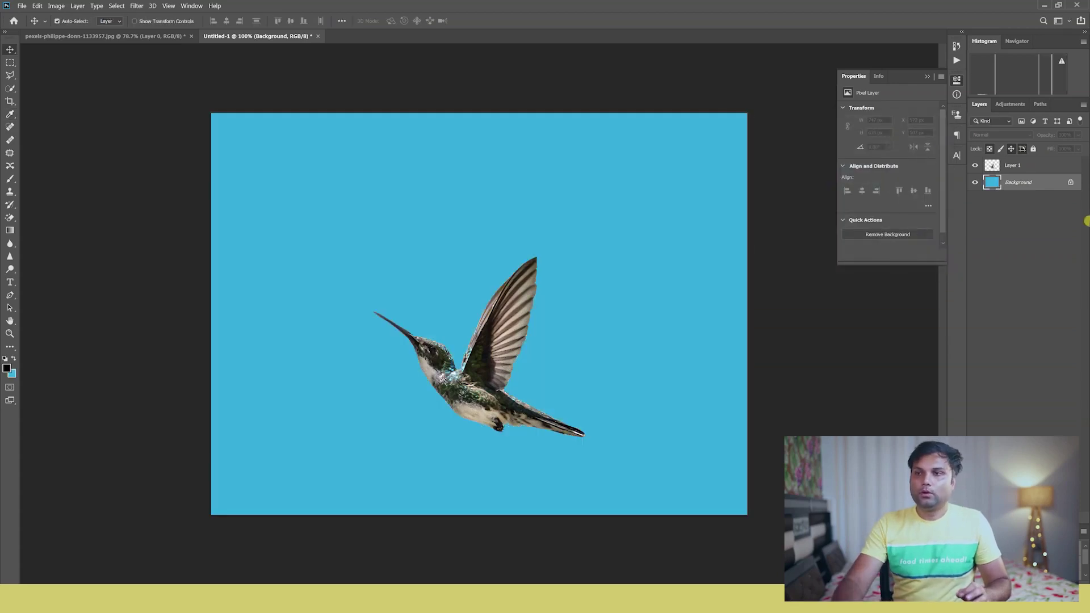
# Select the hummingbird layer and move the bird about 167 px horizontally towards the right edge of the canvas.
pyautogui.rightClick(509, 373)
pyautogui.click(500, 366)
pyautogui.moveTo(494, 364); pyautogui.dragTo(541, 361)
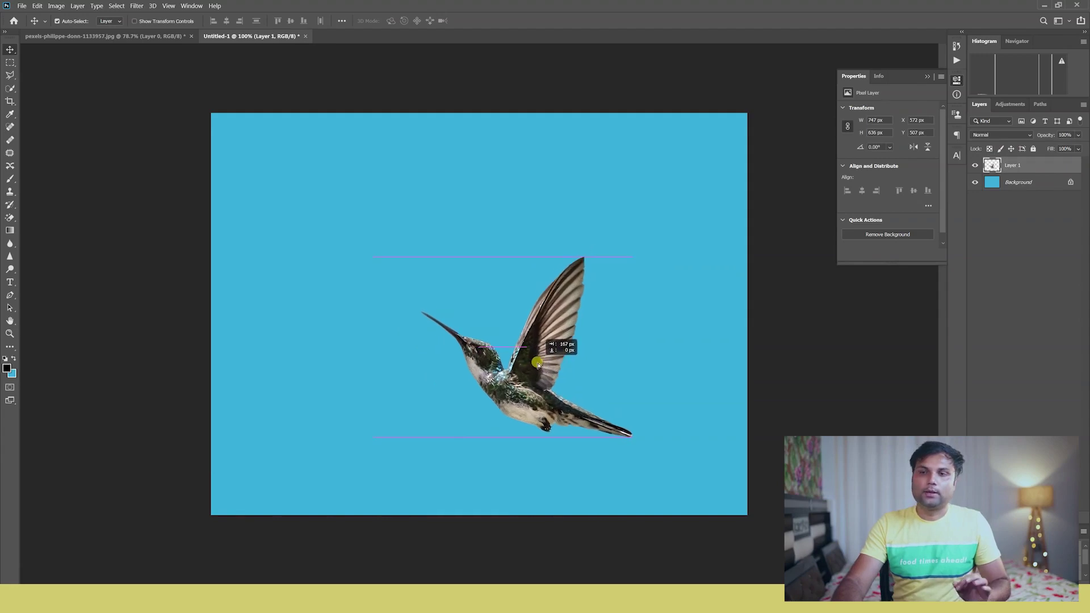